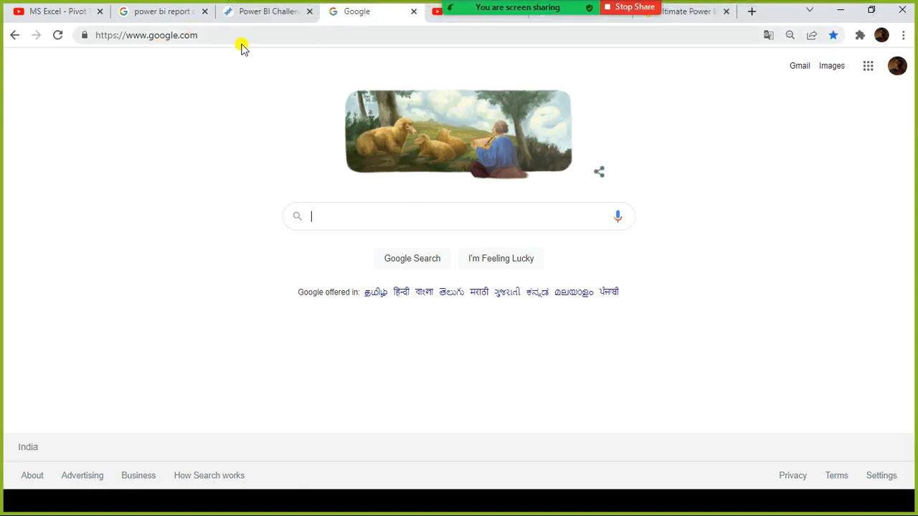
click(352, 215)
text(d)
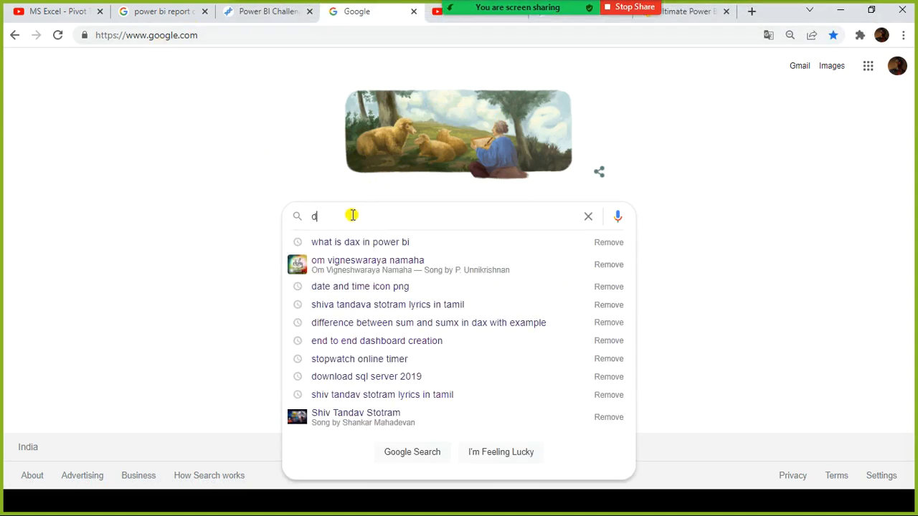
text(ownload)
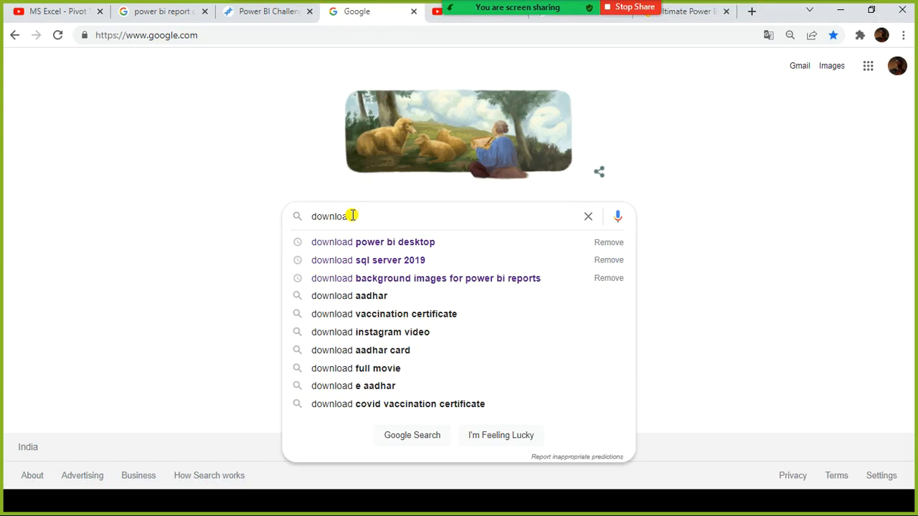
key(Down)
key(Return)
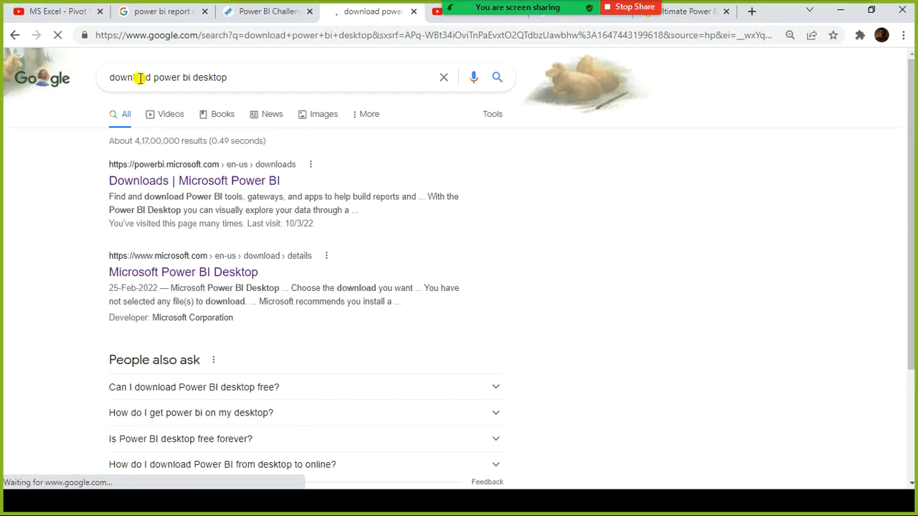
Step: Open a new browser window, go to Google and search for "download sql server 2019"
key(ctrl+n)
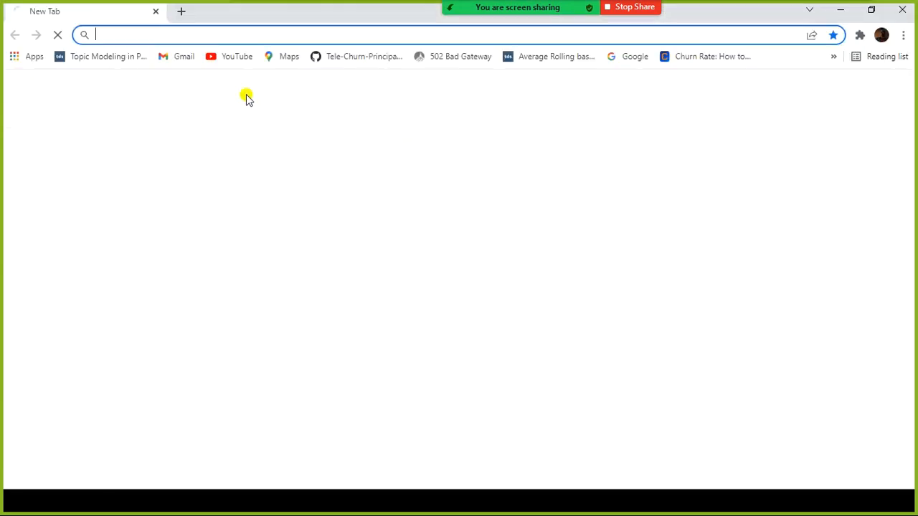
text(www.)
key(Return)
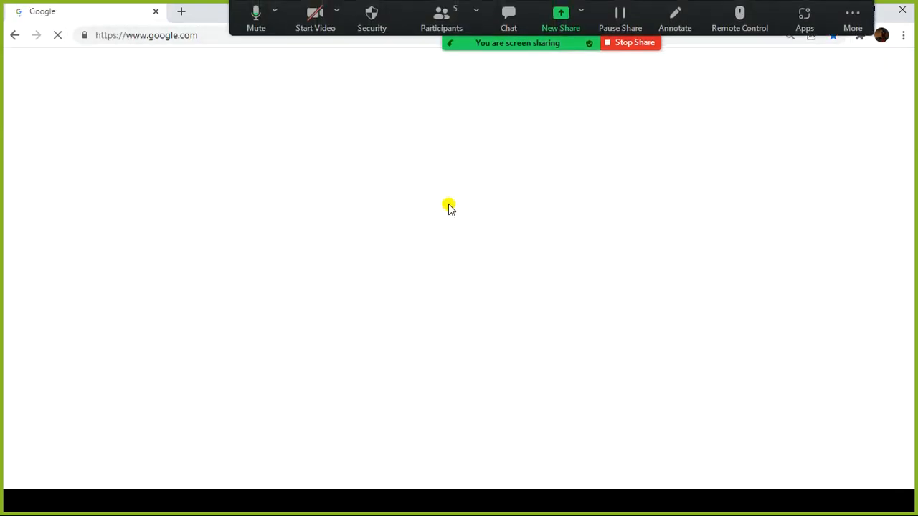
text(download)
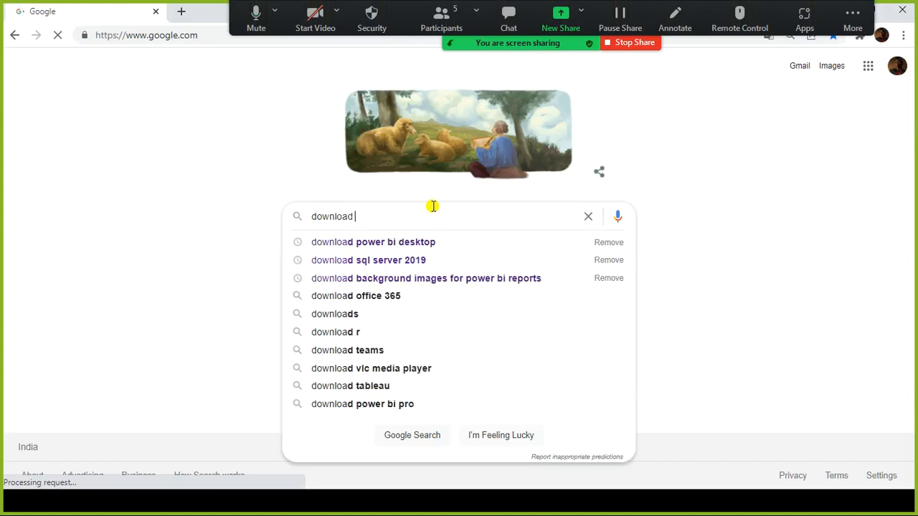
key(Down)
key(Down)
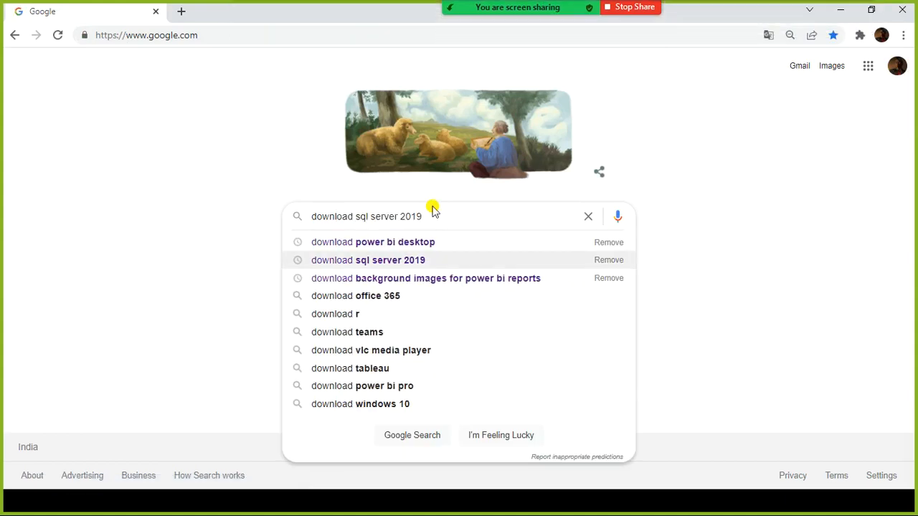
key(Return)
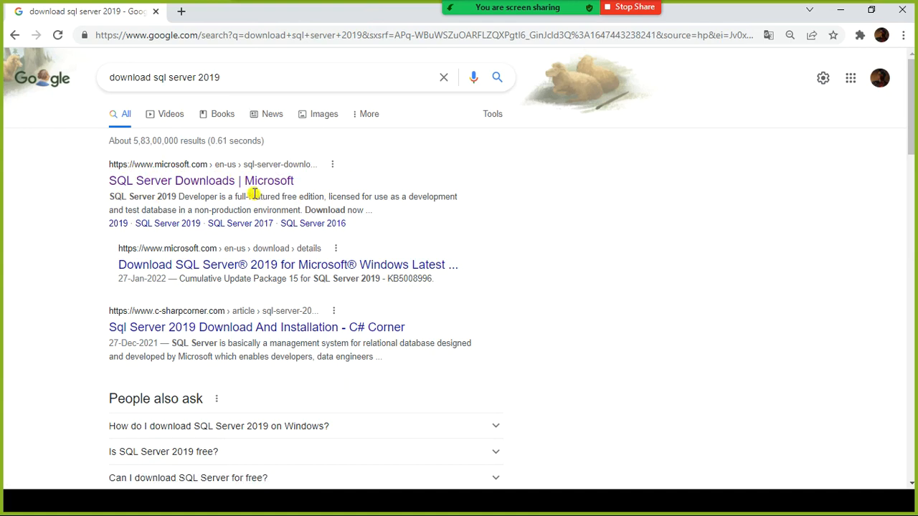
Step: Open the "SQL Server Downloads | Microsoft" search result in a new tab and switch to that page
right_click(204, 188)
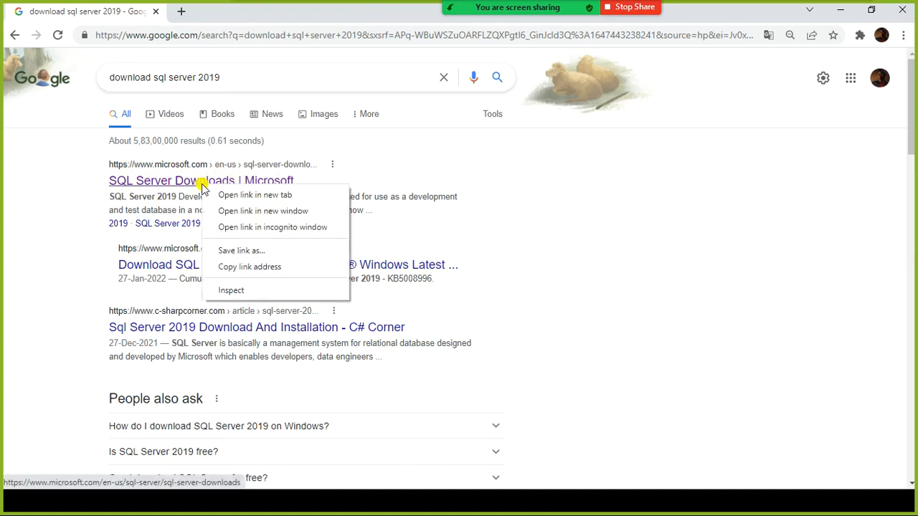
click(254, 196)
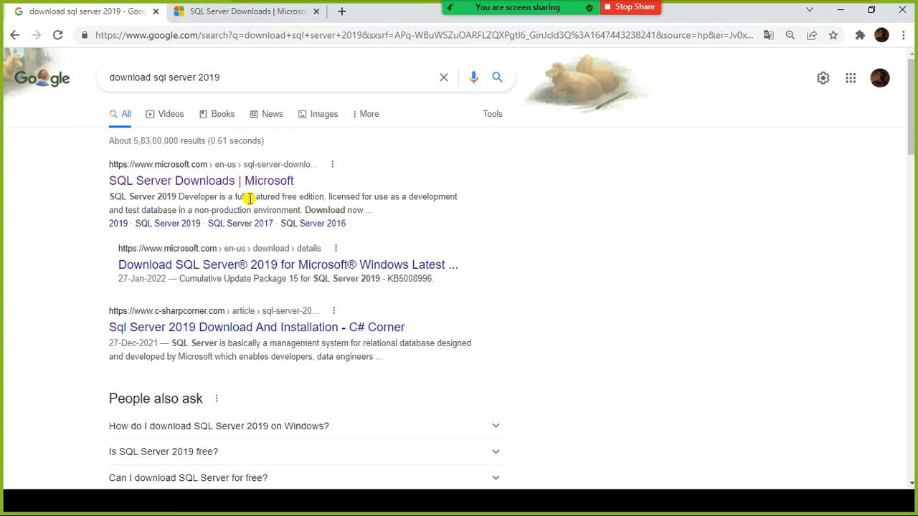
click(251, 13)
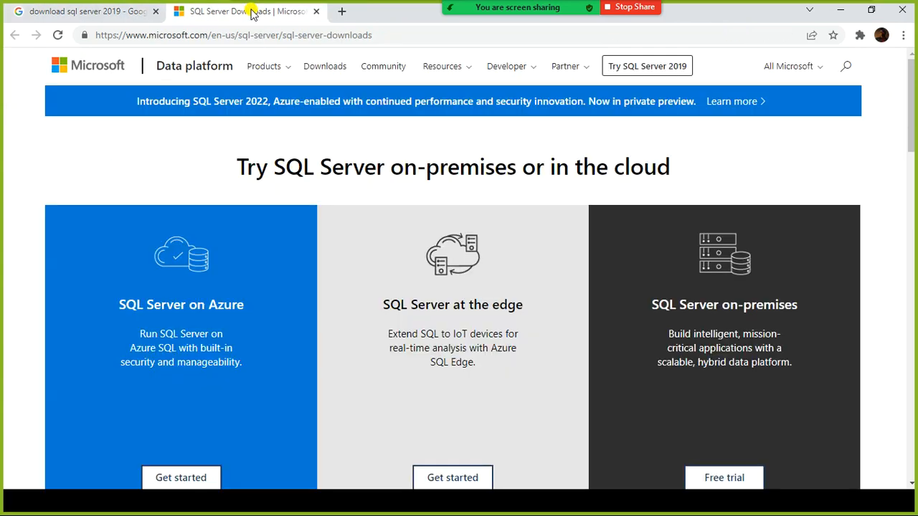
scroll(329, 164, down, 3)
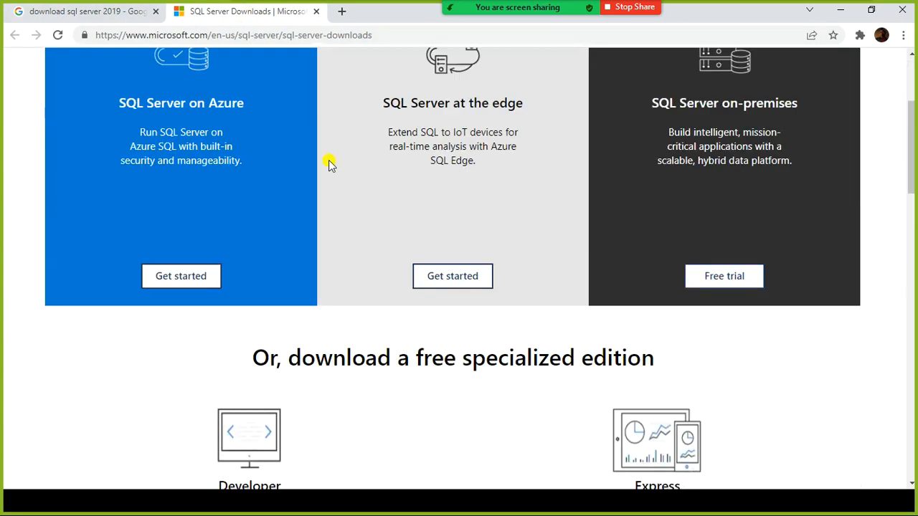
scroll(330, 164, up, 3)
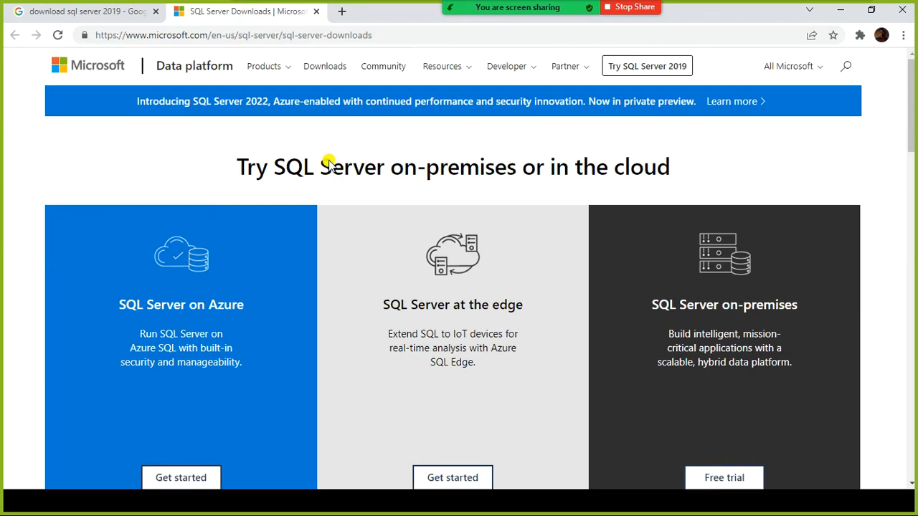
click(92, 13)
click(212, 12)
click(119, 11)
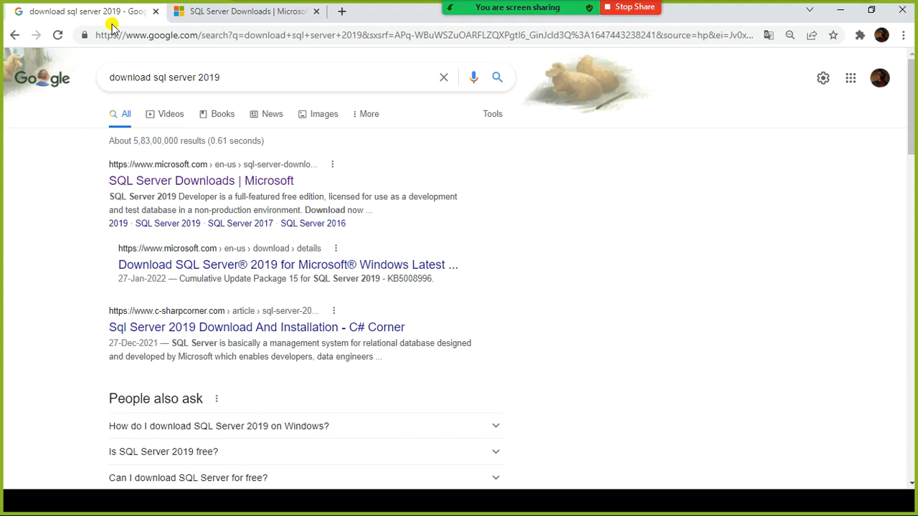
click(256, 12)
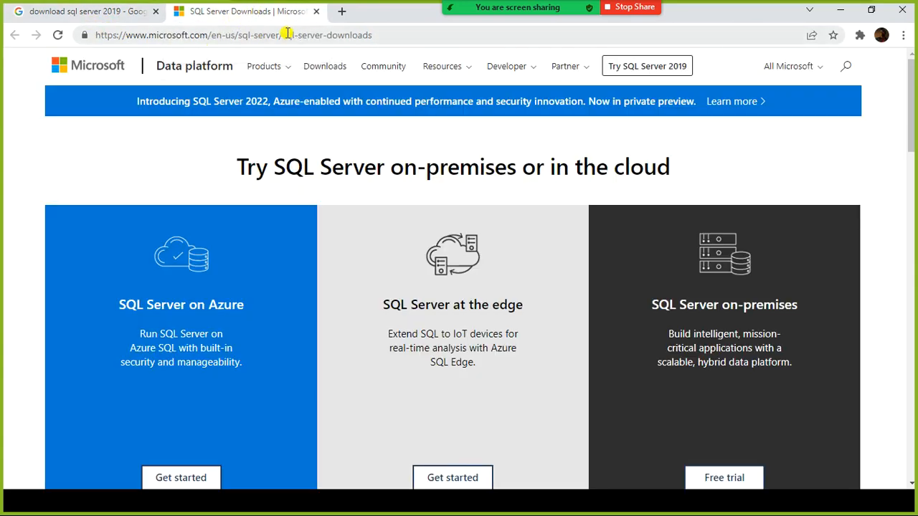
click(114, 13)
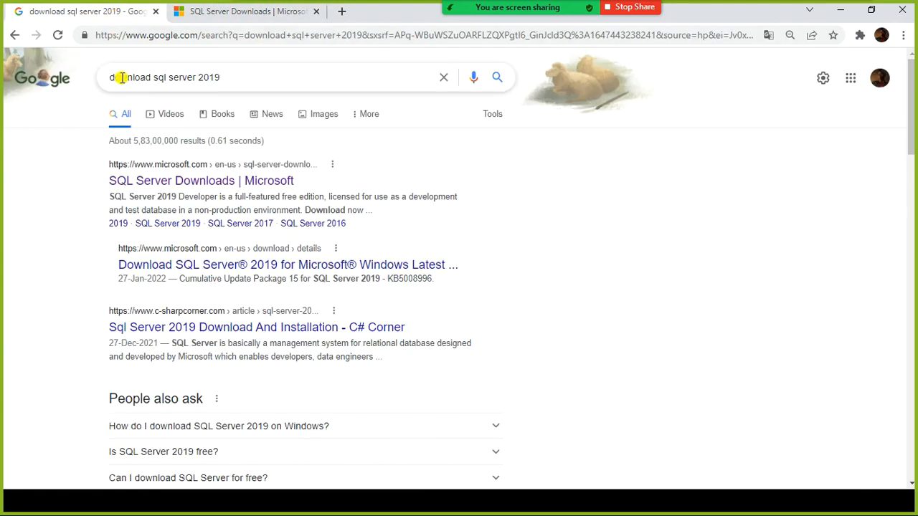
click(246, 75)
click(727, 173)
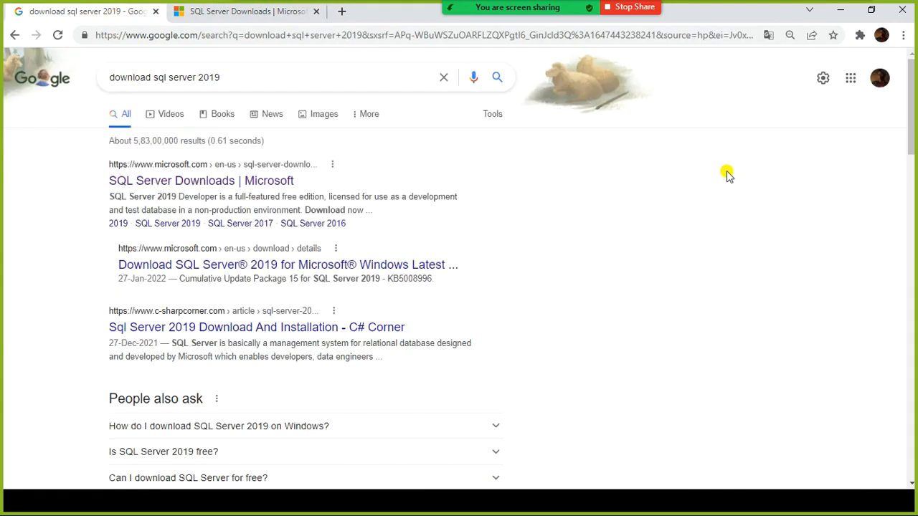
right_click(194, 181)
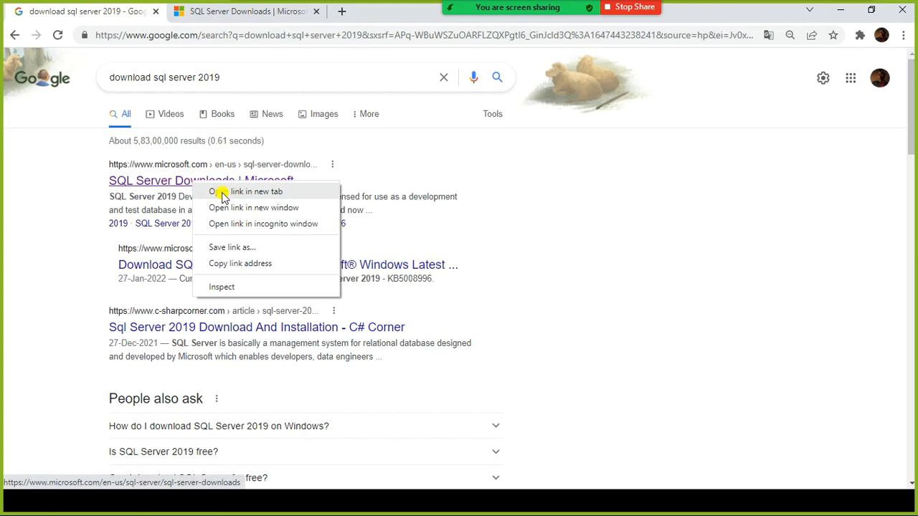
click(237, 11)
click(237, 11)
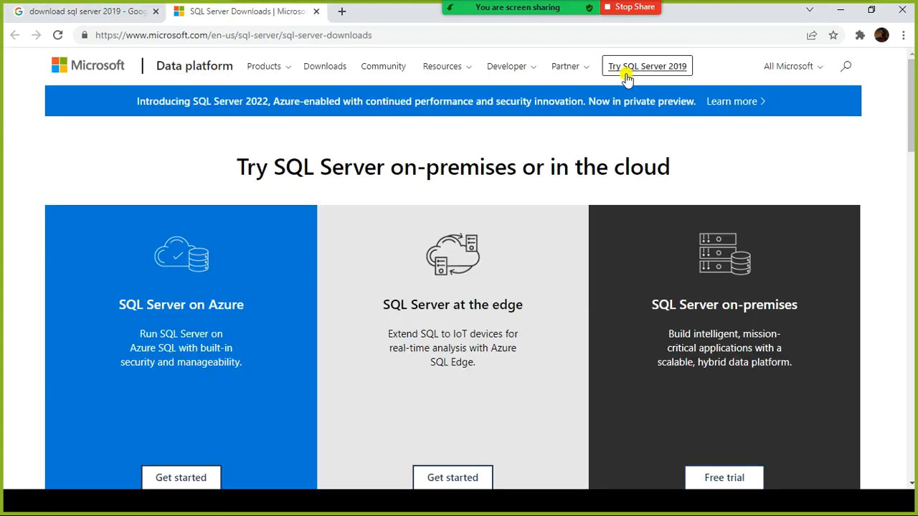
Step: Download the free SQL Server 2019 Express edition installer and save it in the dat1 folder on Local Disk (D:)
scroll(535, 222, down, 3)
scroll(535, 223, down, 4)
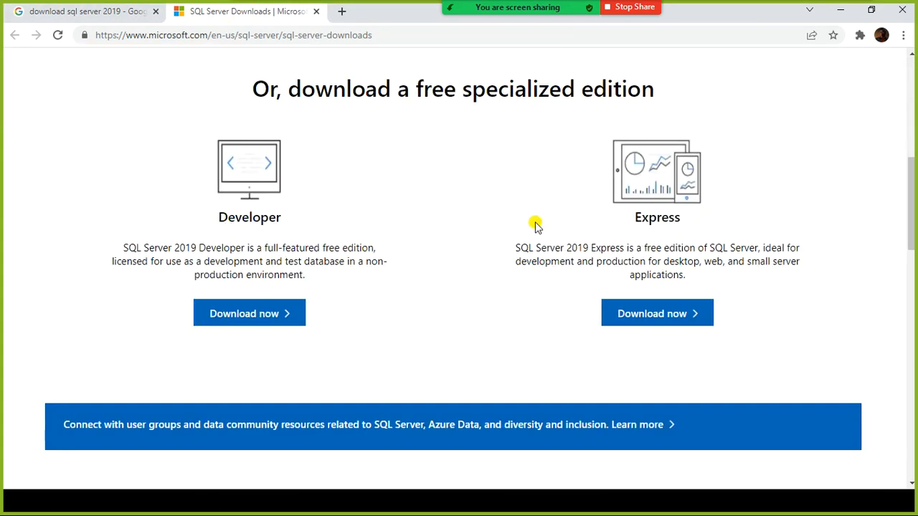
scroll(537, 225, down, 3)
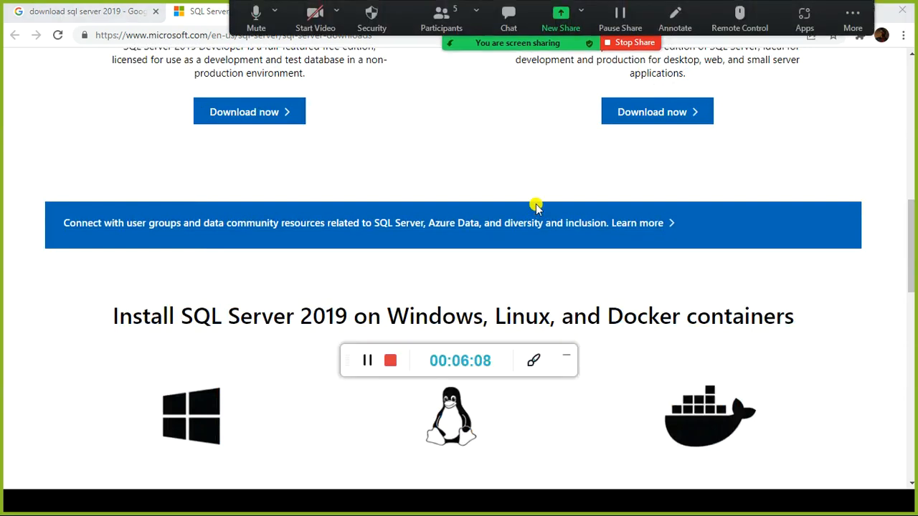
scroll(484, 319, down, 4)
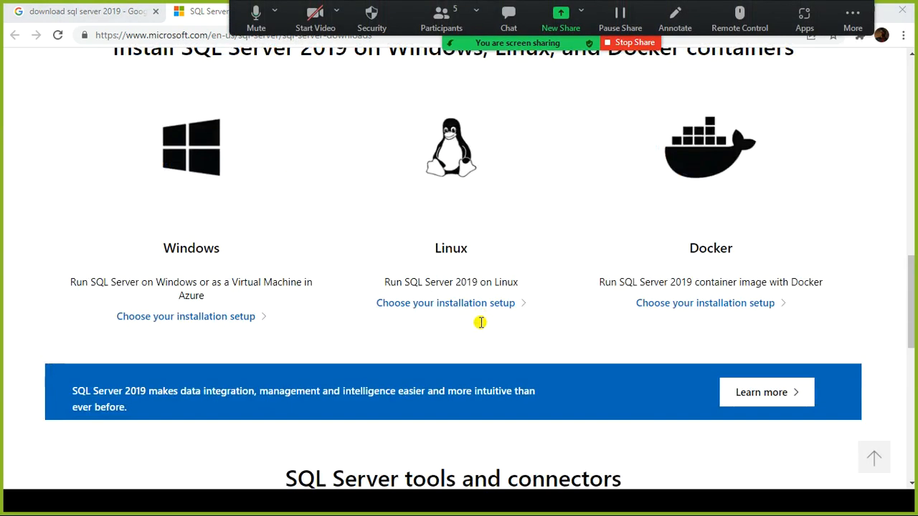
scroll(509, 287, down, 6)
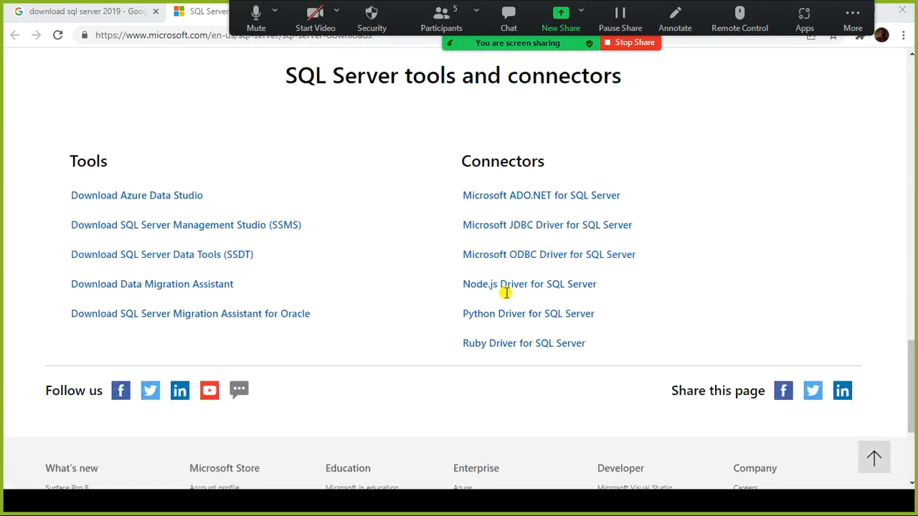
scroll(507, 291, up, 4)
scroll(506, 292, up, 6)
scroll(504, 292, up, 2)
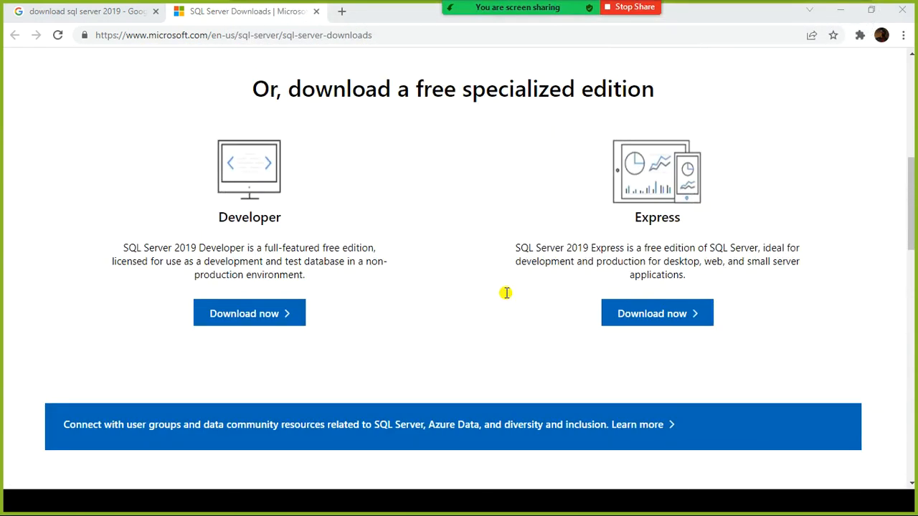
click(667, 316)
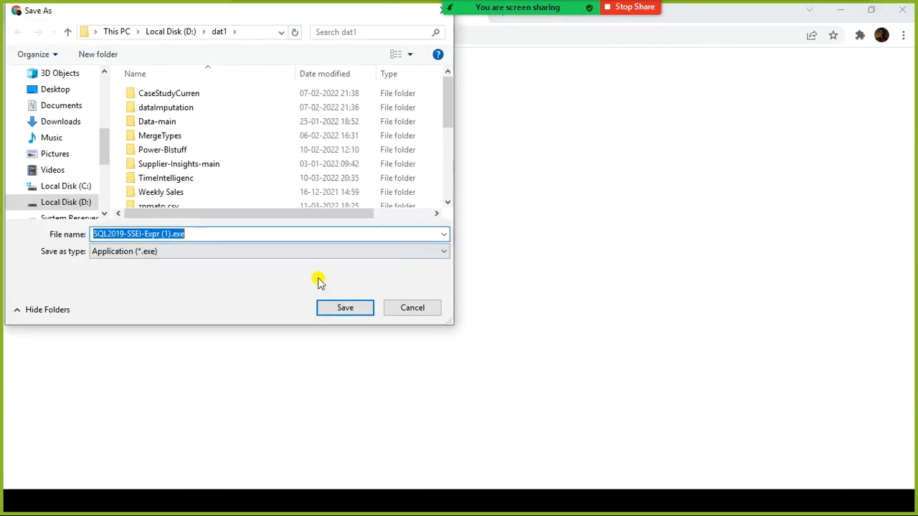
click(353, 312)
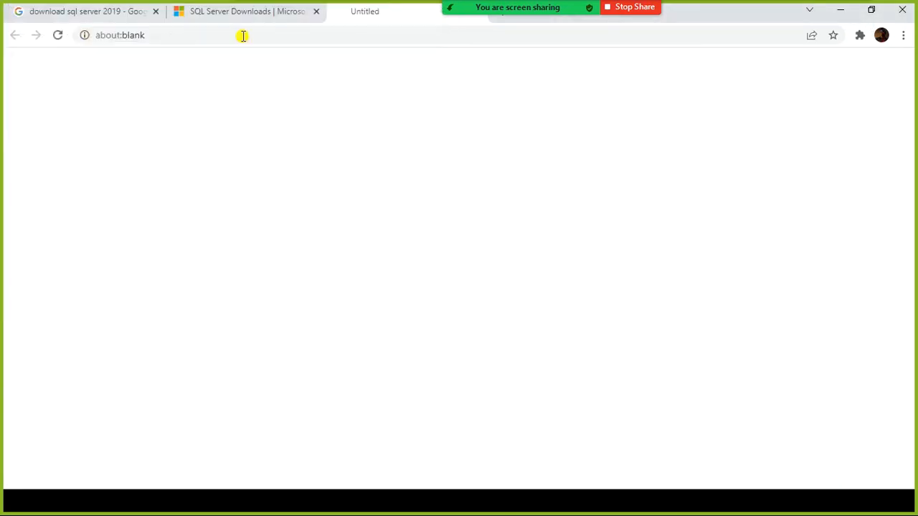
scroll(158, 78, up, 3)
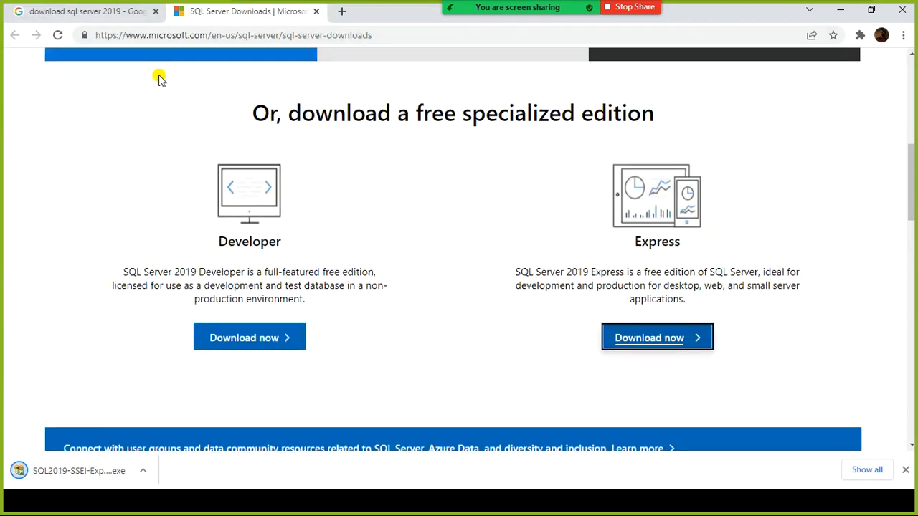
click(149, 18)
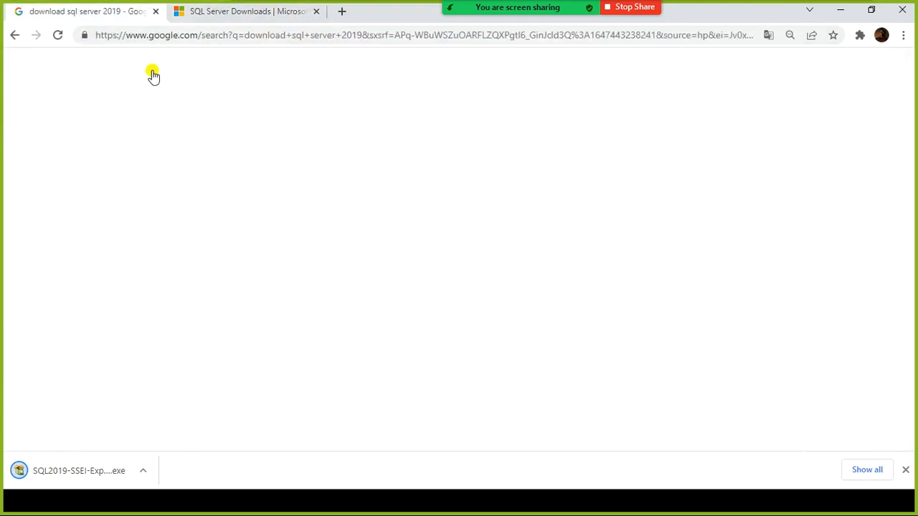
right_click(218, 184)
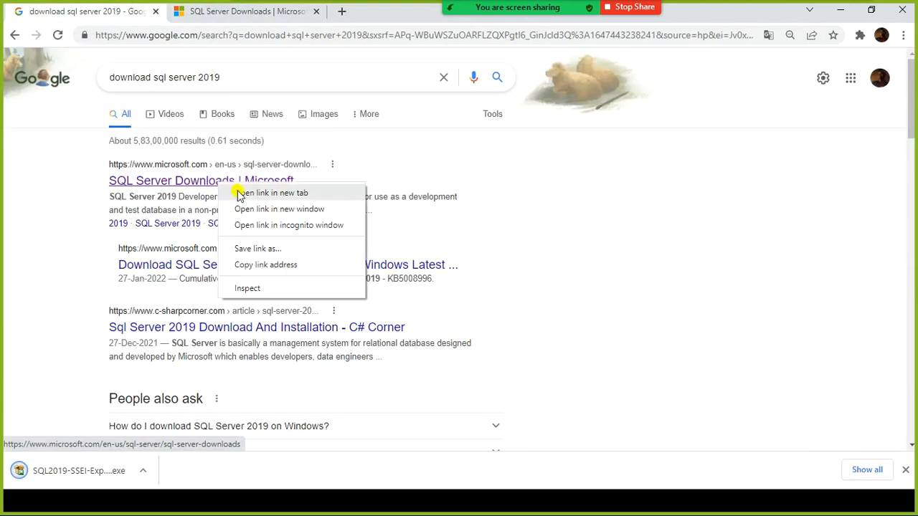
click(265, 8)
click(236, 15)
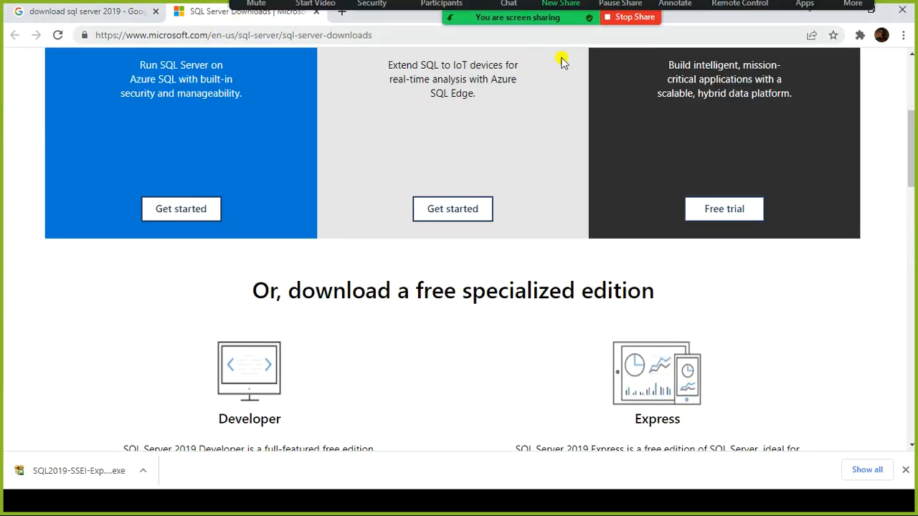
scroll(631, 199, up, 5)
scroll(635, 191, down, 7)
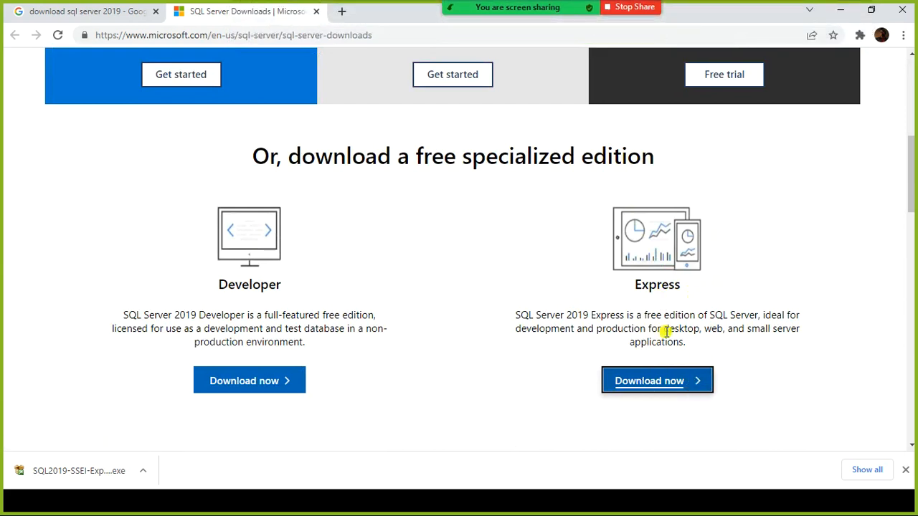
click(657, 384)
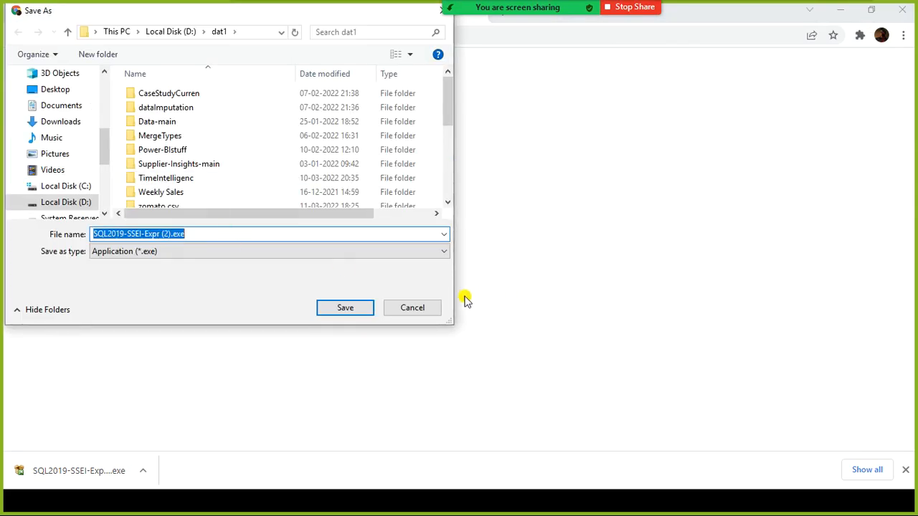
click(412, 308)
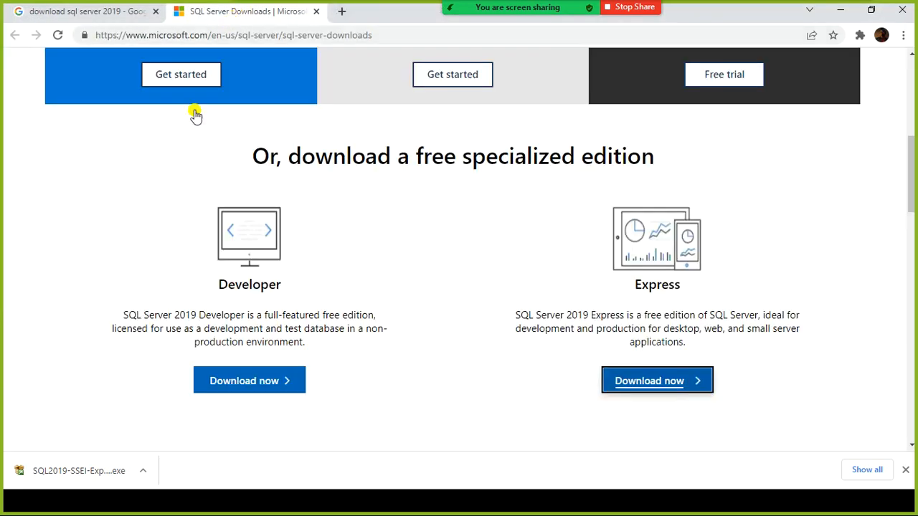
Step: Show the downloaded SQL Server 2019 Express installer in its folder in File Explorer
right_click(74, 471)
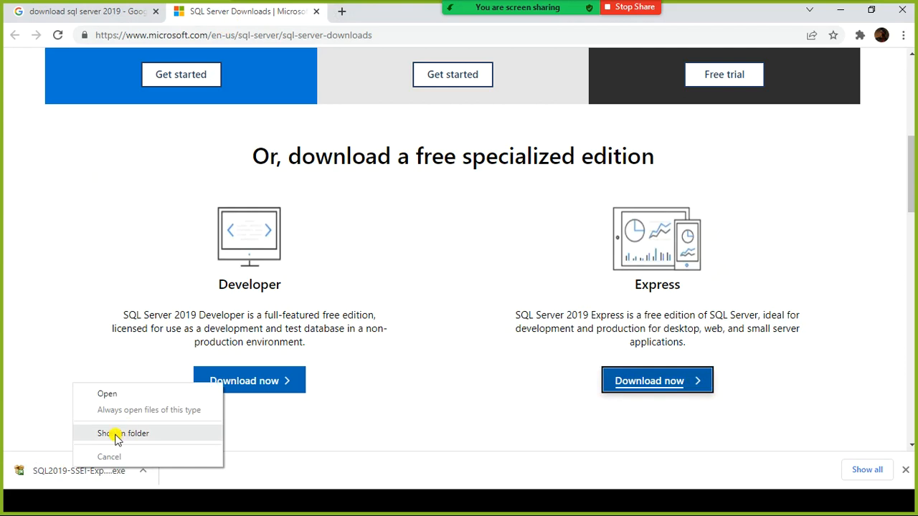
click(117, 435)
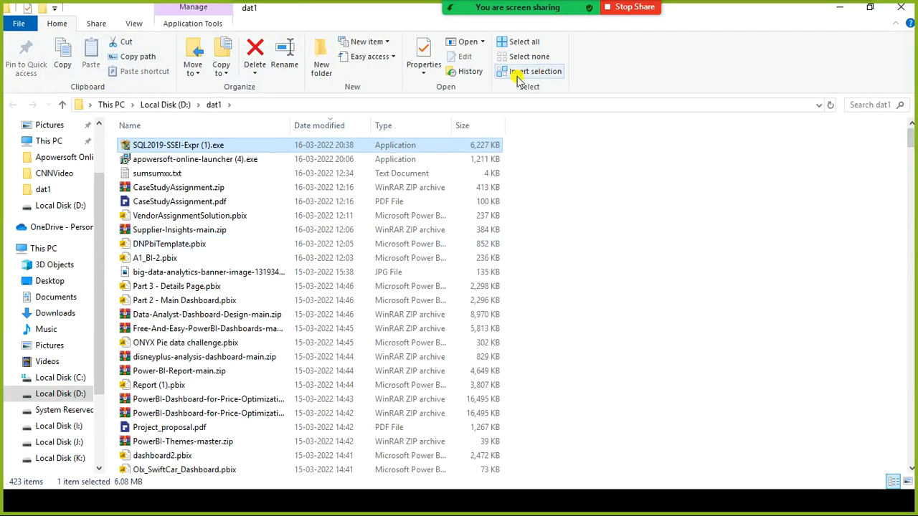
Step: Launch the SQL Server 2019 Express installer from the dat1 folder, choose the Basic installation type and accept the license terms
double_click(125, 146)
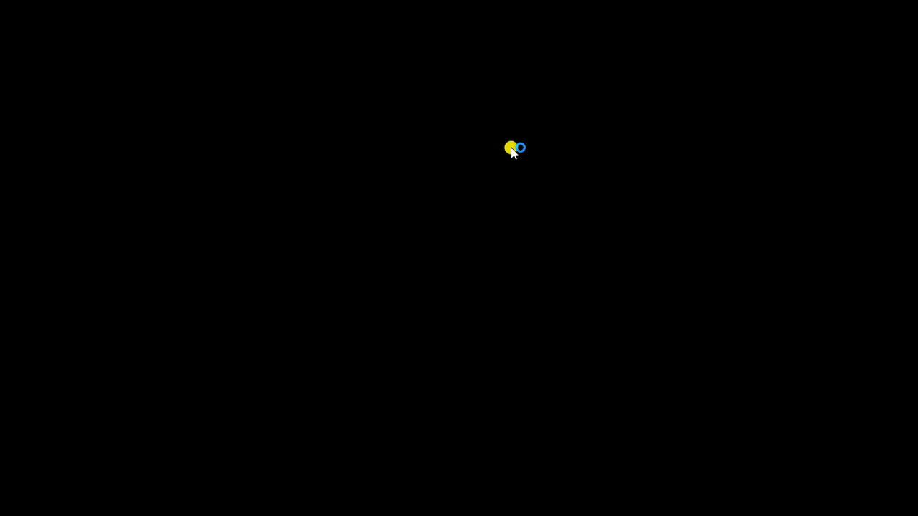
click(392, 343)
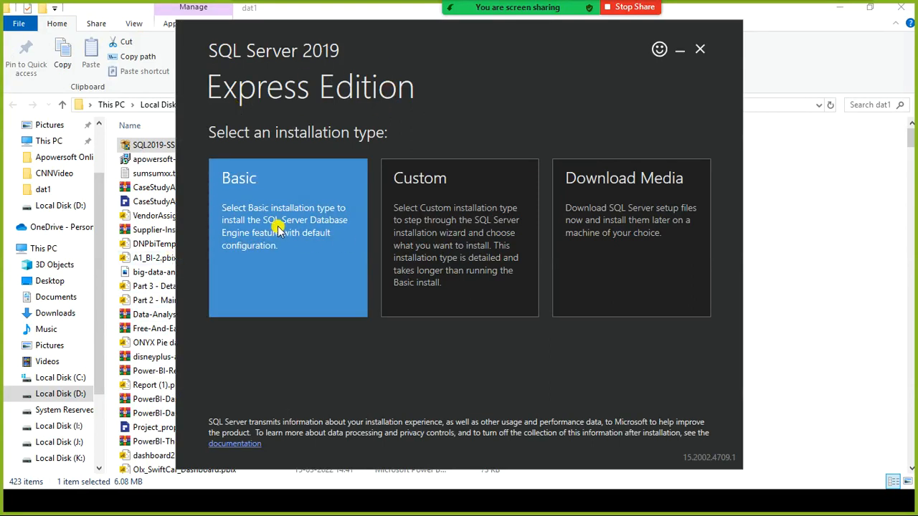
click(246, 260)
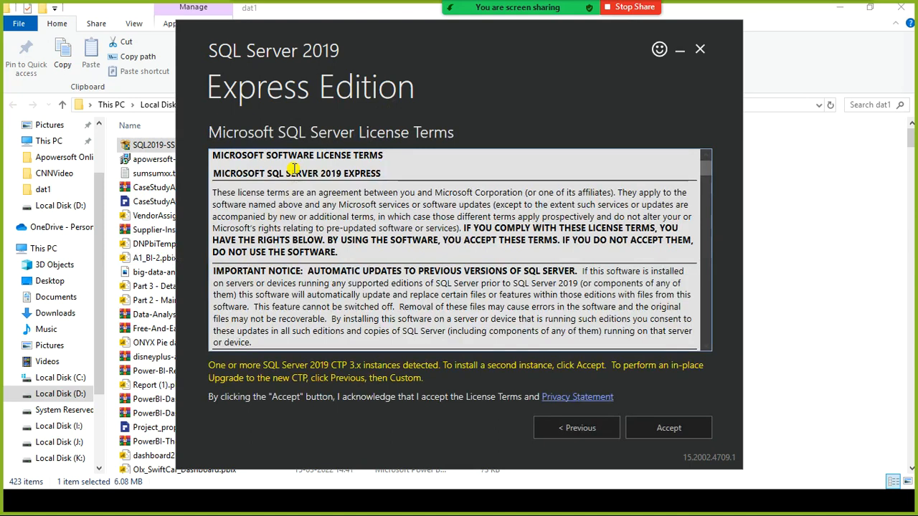
click(671, 429)
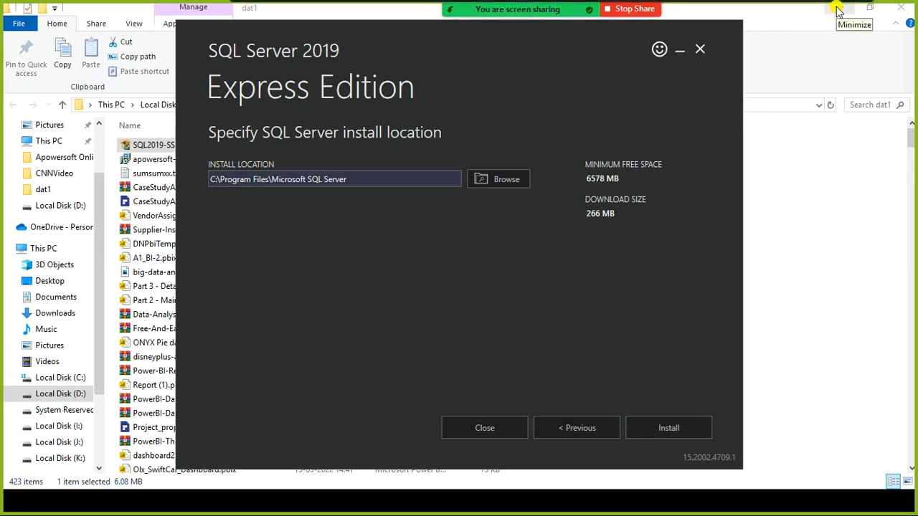
Step: Read through the messages in the Zoom meeting chat and close the chat window
click(504, 13)
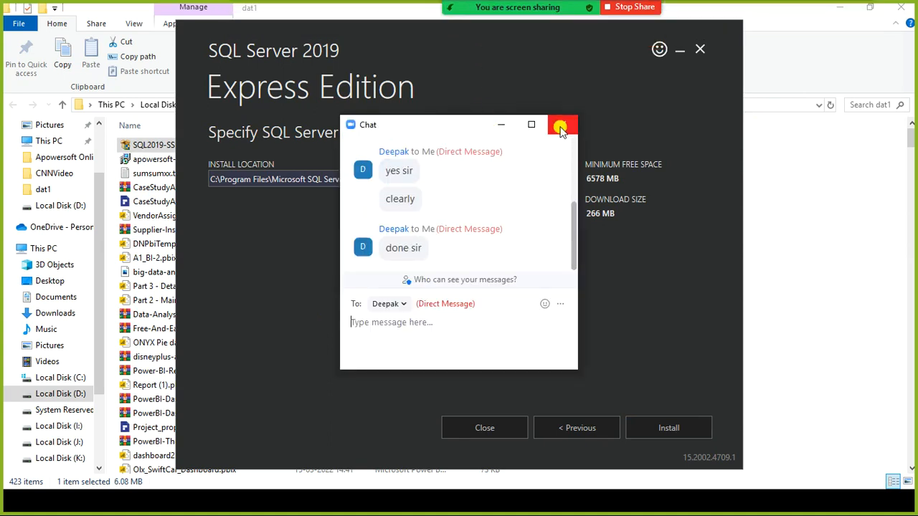
scroll(574, 169, up, 3)
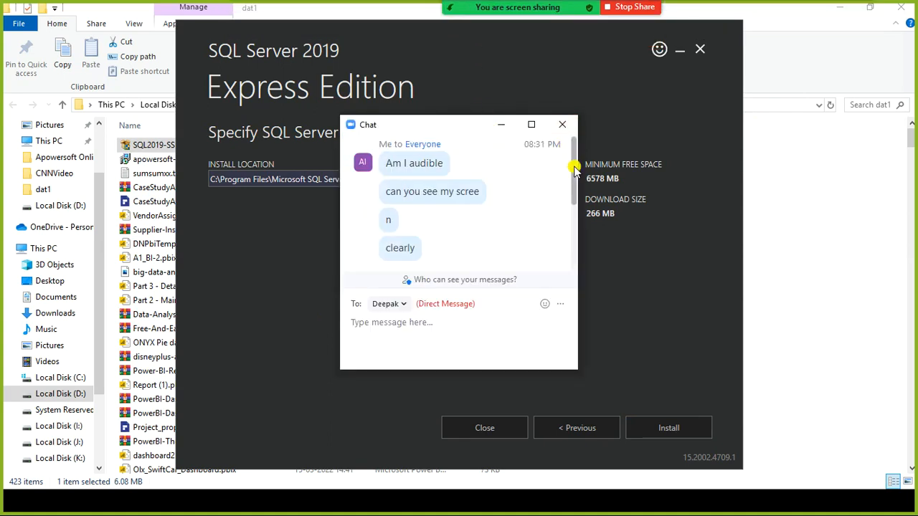
scroll(574, 168, down, 3)
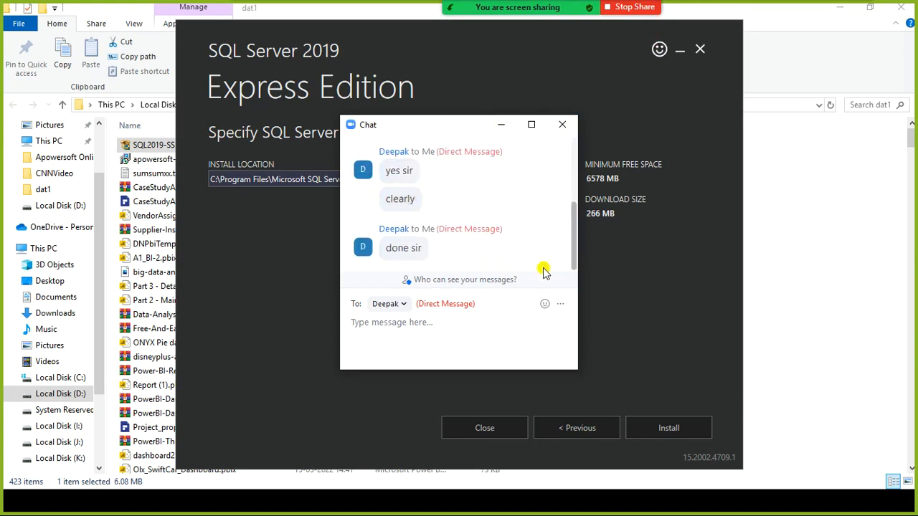
click(562, 126)
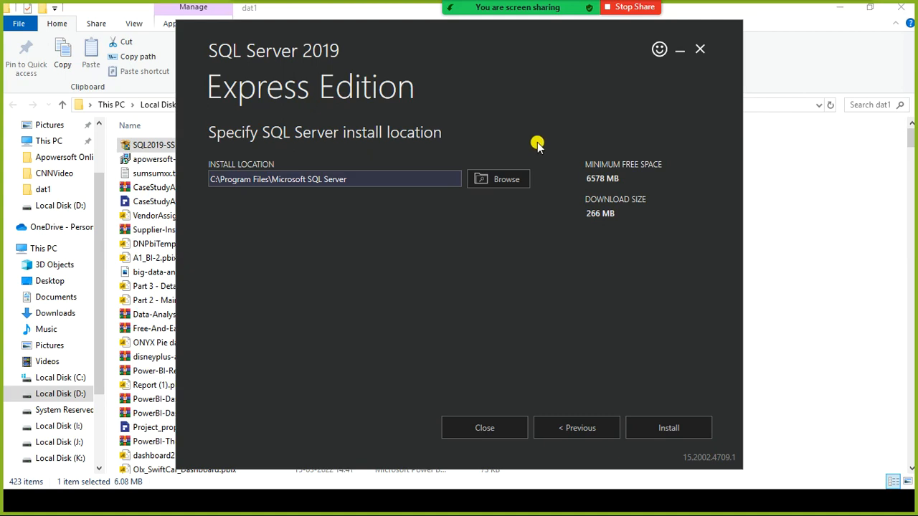
Step: Return to the installer's license terms and accept them again after checking the meeting chat
click(563, 426)
click(504, 22)
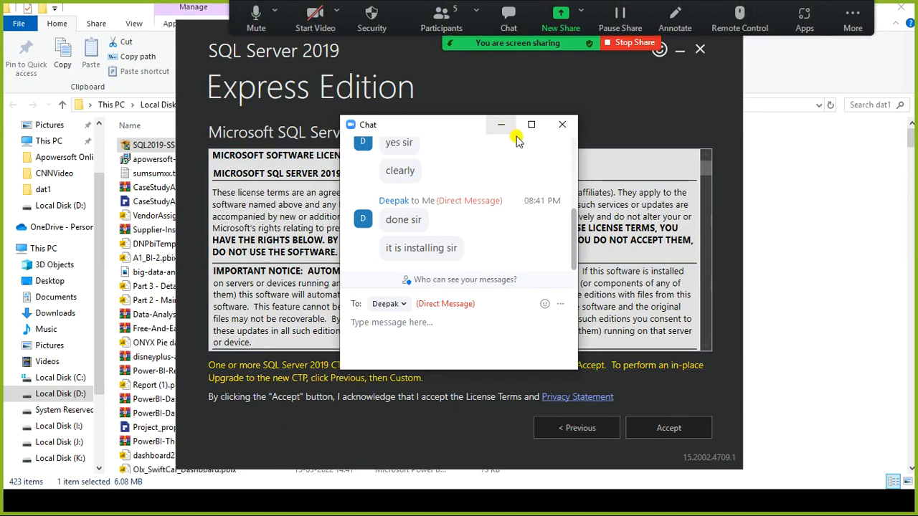
click(562, 125)
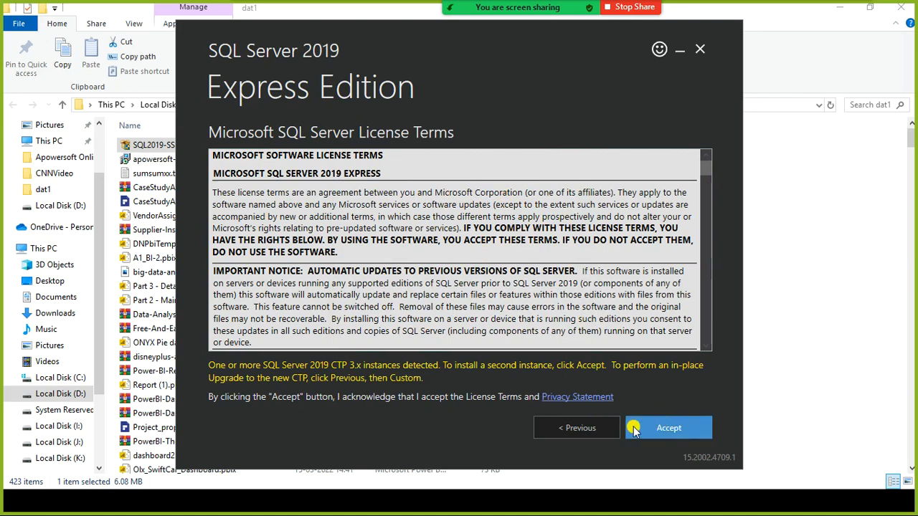
click(667, 429)
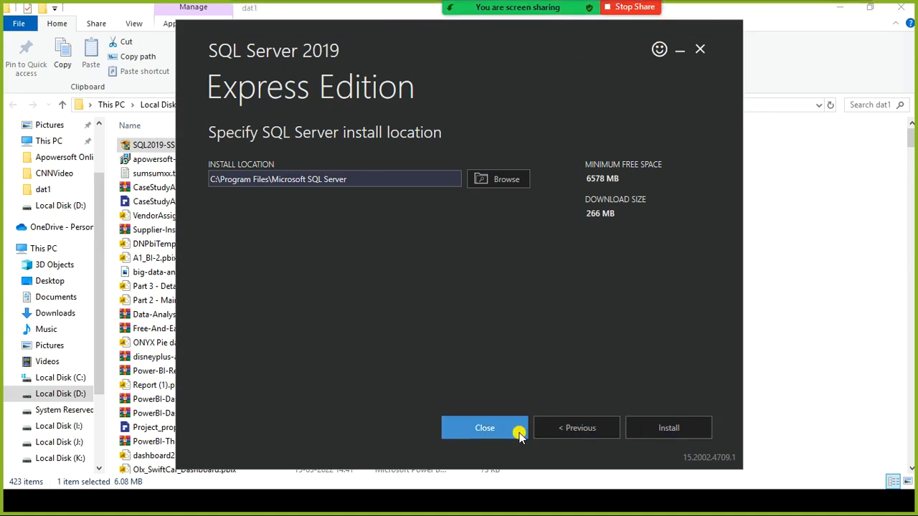
Step: Switch to the Chrome window with the Power BI search and rerun the Google search for "download power bi desktop"
key(alt+Tab)
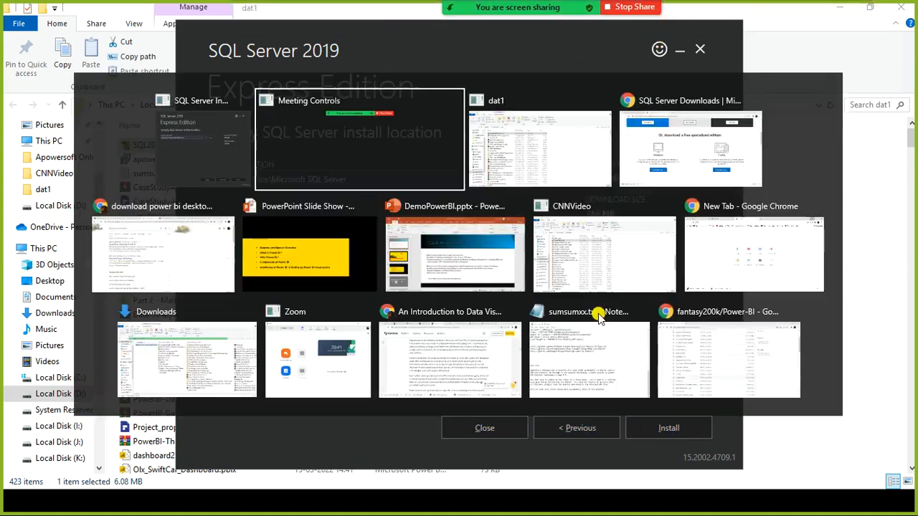
key(alt+Tab)
key(alt+Tab)
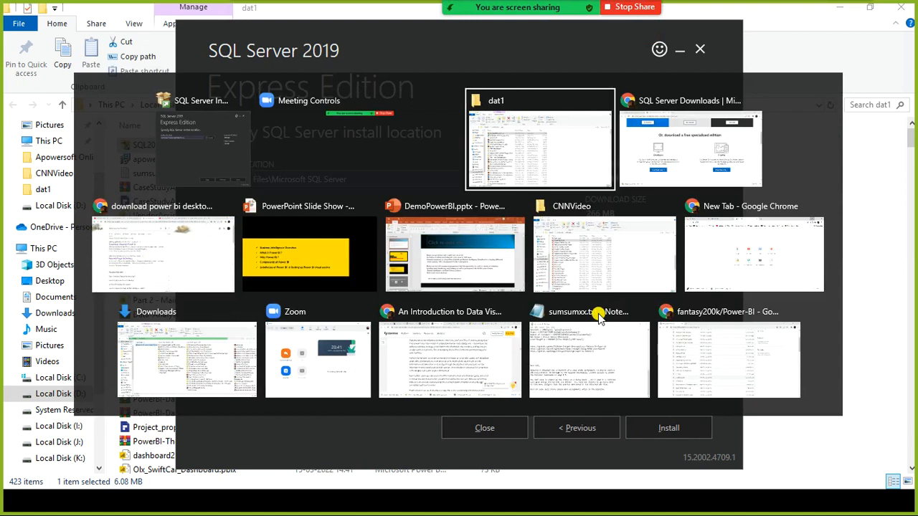
key(alt+Tab)
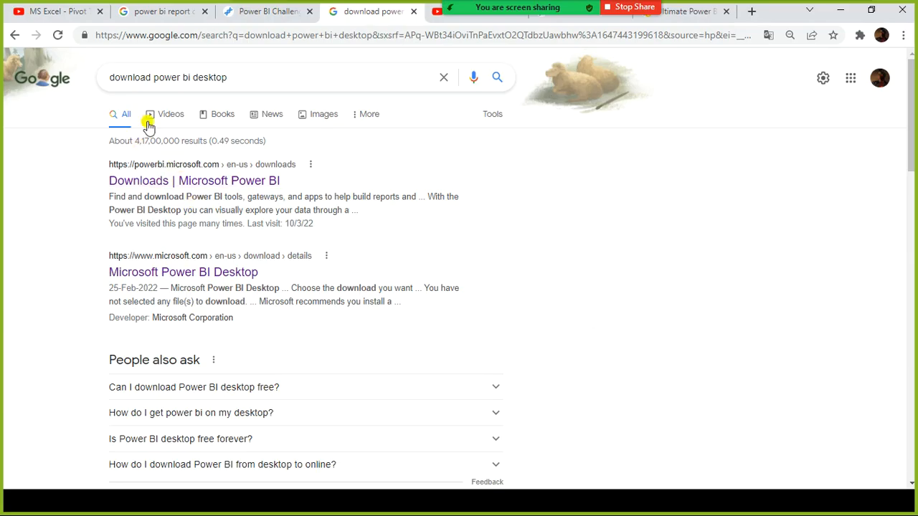
click(247, 77)
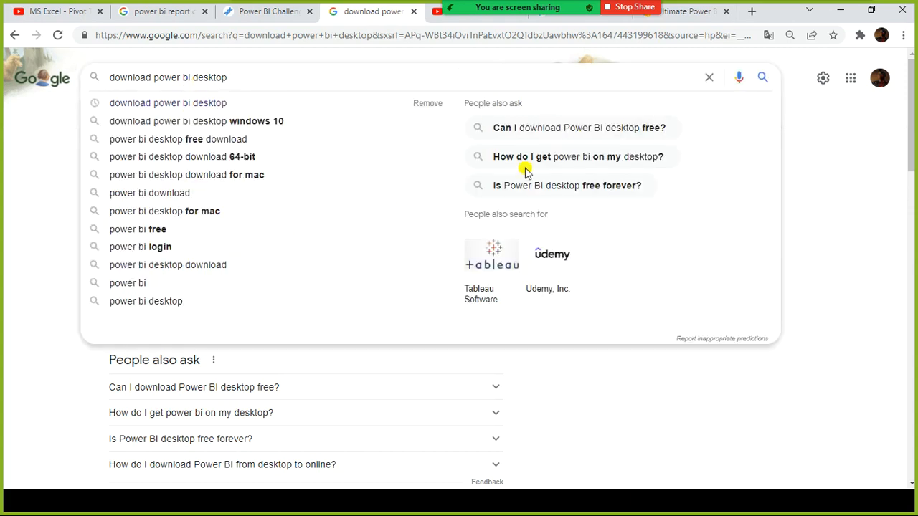
click(854, 230)
click(497, 84)
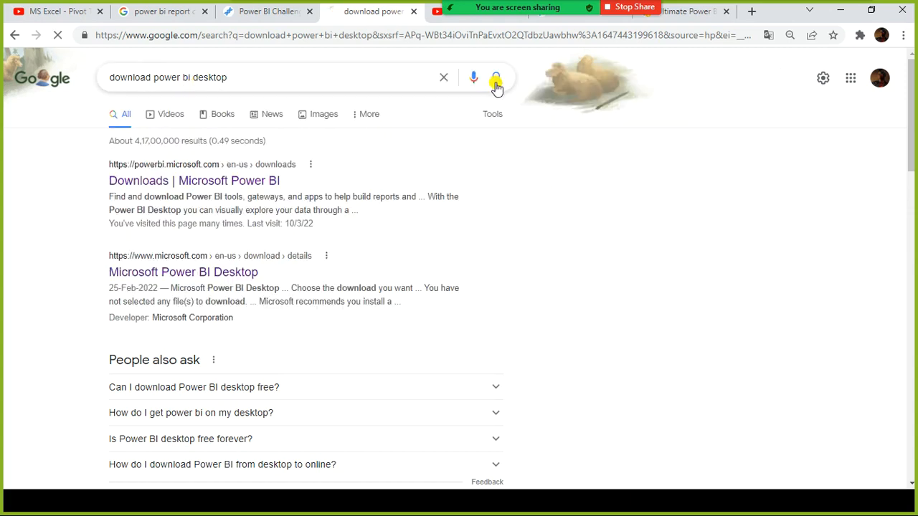
Step: Open the "Downloads | Microsoft Power BI" search result in a new tab and switch to that page
right_click(183, 188)
click(207, 197)
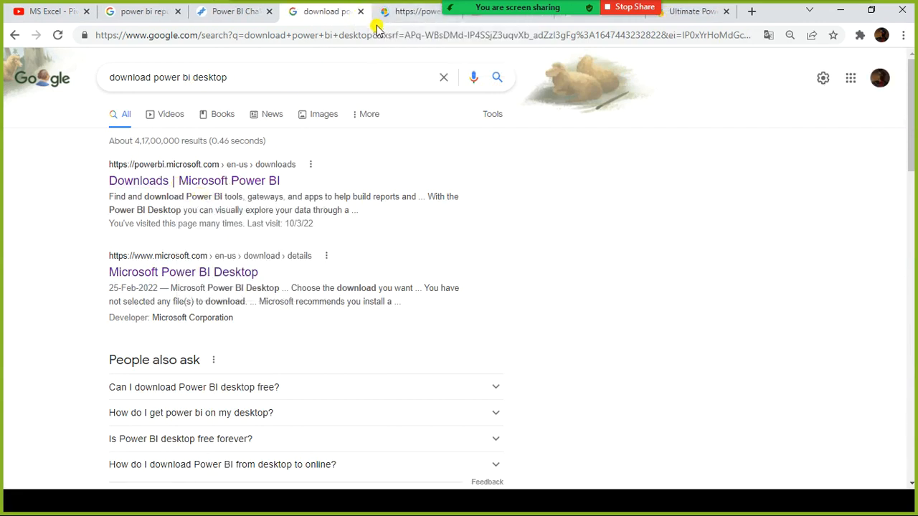
click(399, 11)
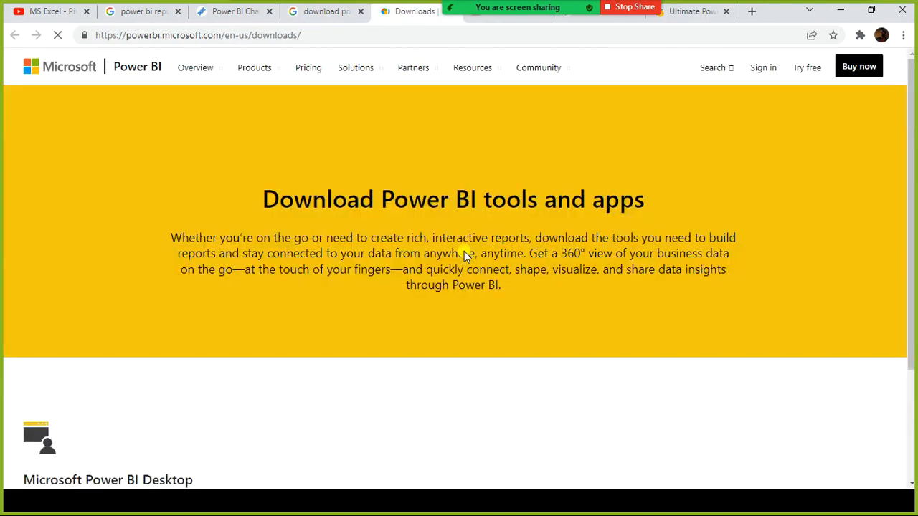
Step: Open the advanced download options for Microsoft Power BI Desktop and request the English download
scroll(483, 266, down, 4)
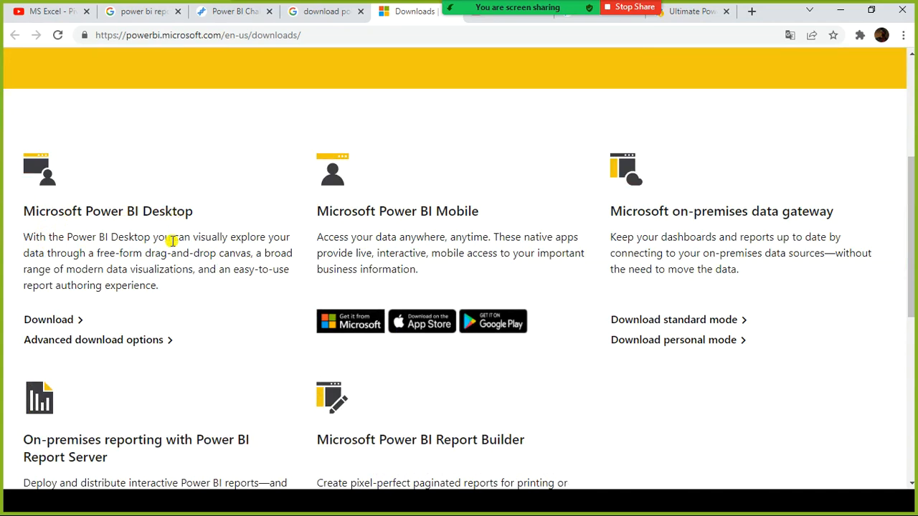
click(134, 342)
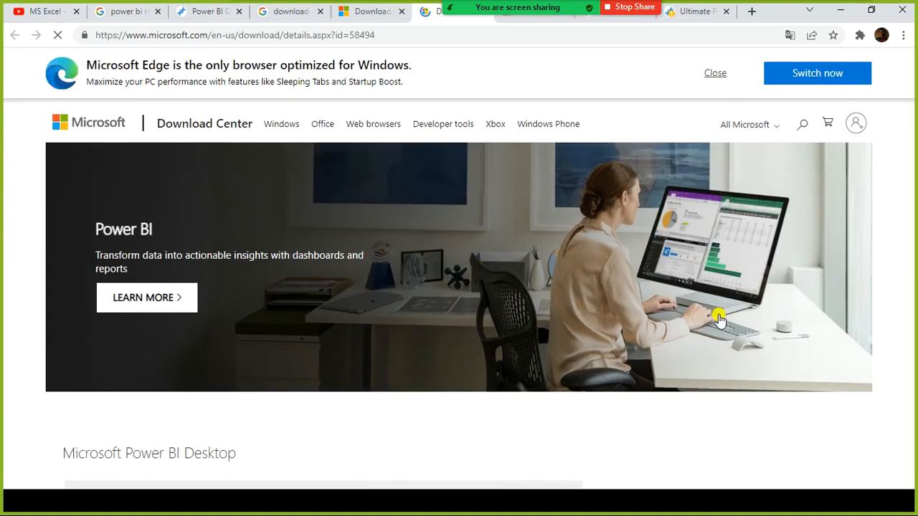
scroll(720, 320, down, 3)
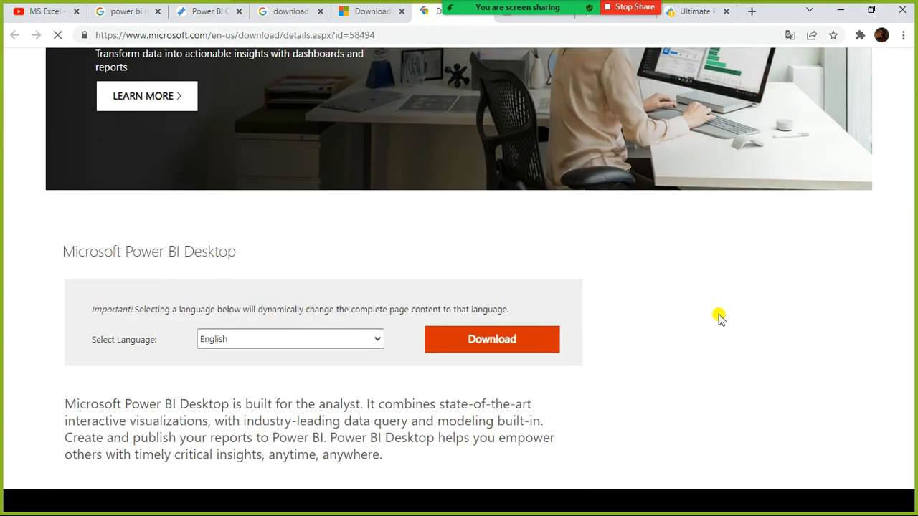
click(472, 341)
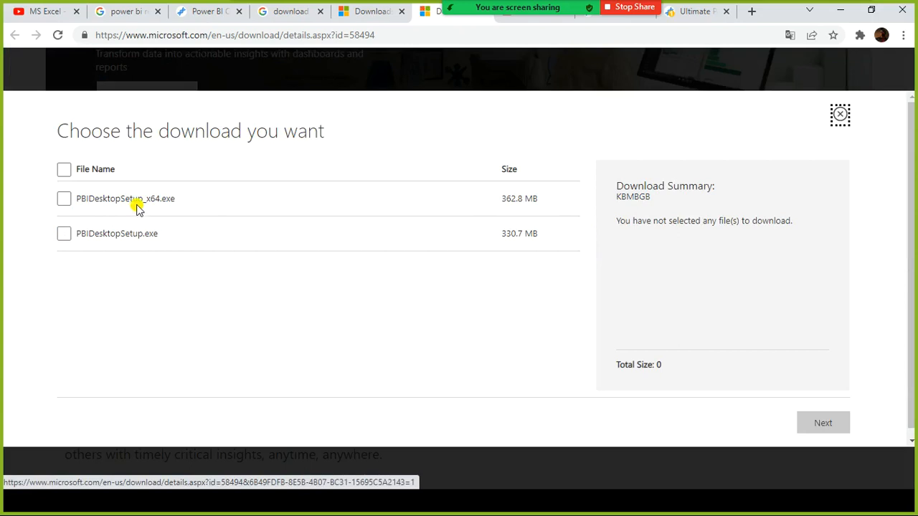
Step: Choose PBIDesktopSetup_x64.exe and save it as PBIDesktopSetup_x64 (1).exe in the dat1 folder on Local Disk (D:)
click(63, 202)
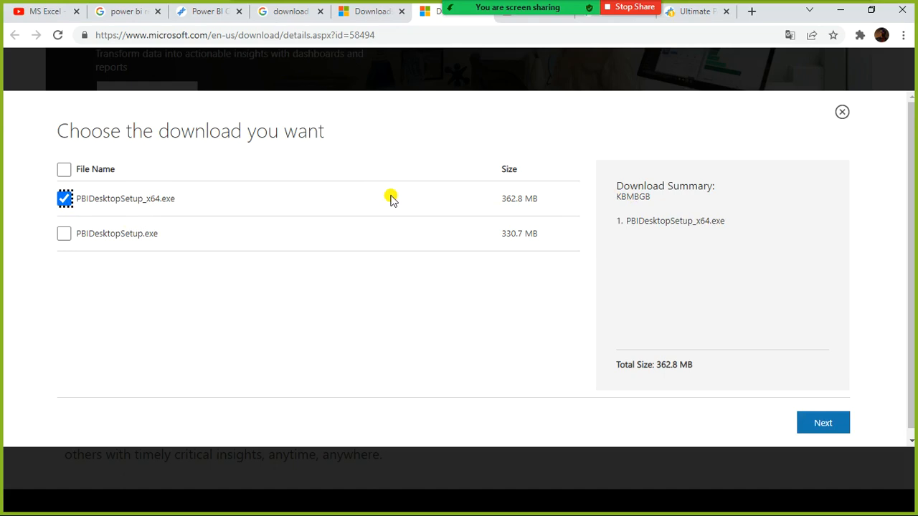
click(820, 421)
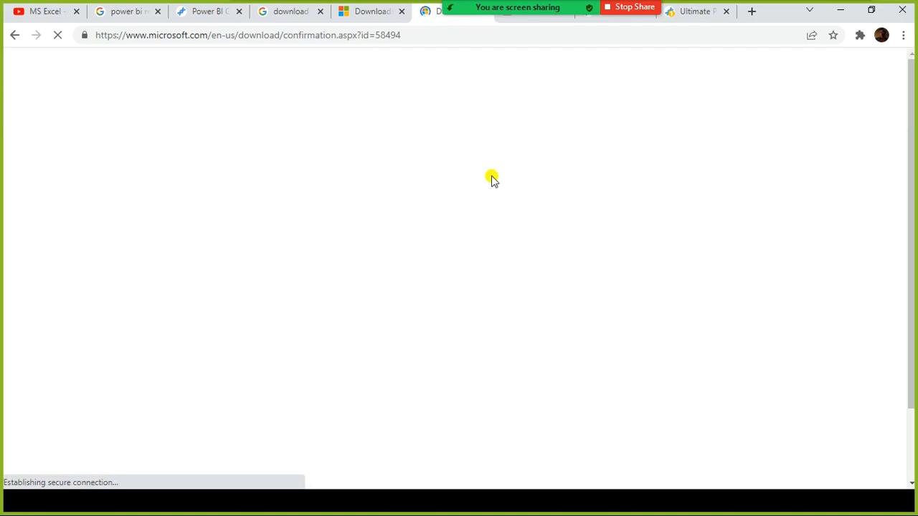
scroll(462, 340, down, 3)
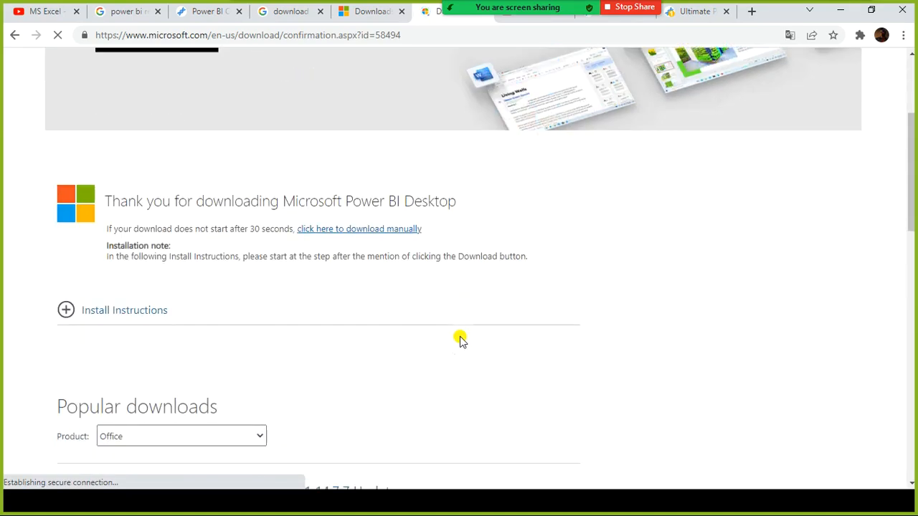
scroll(461, 340, down, 3)
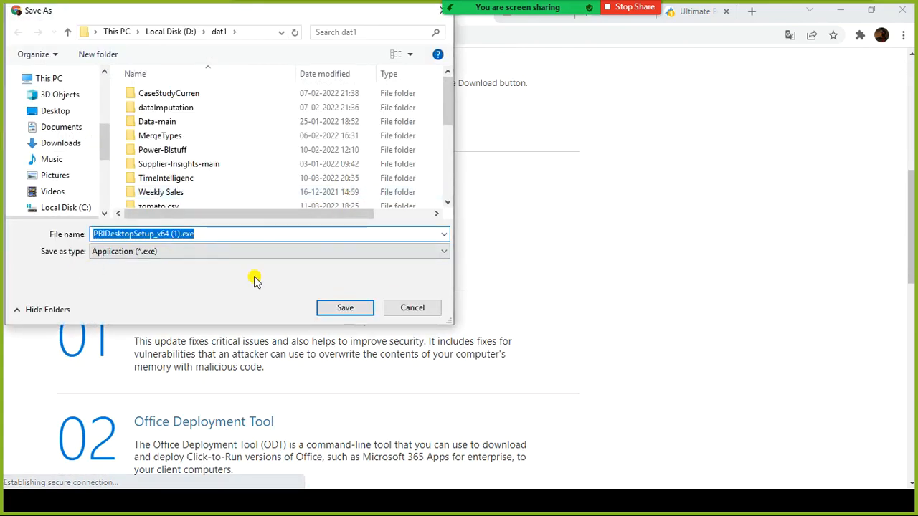
click(338, 308)
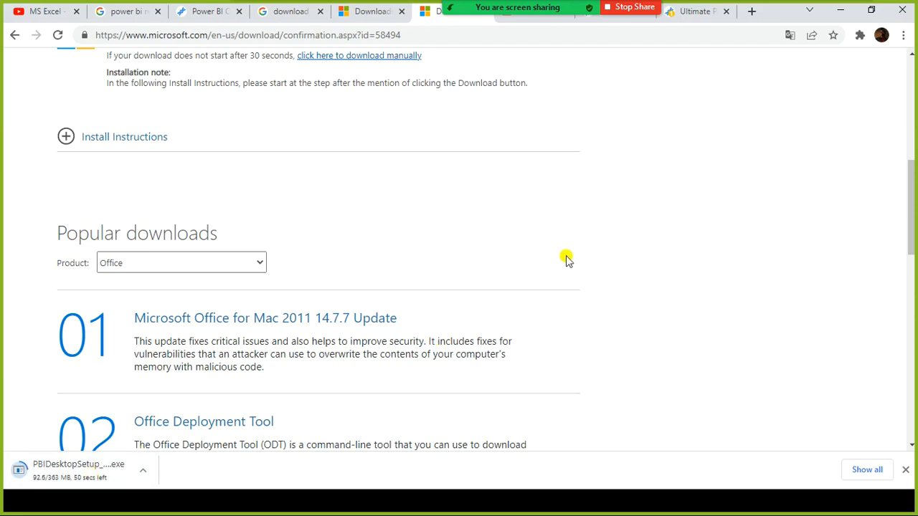
key(alt+Tab)
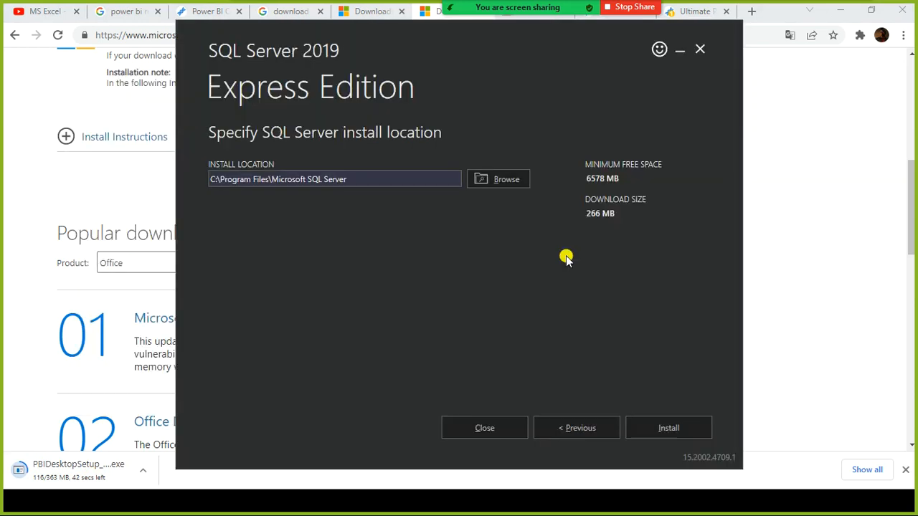
key(alt+Tab)
key(alt+Tab)
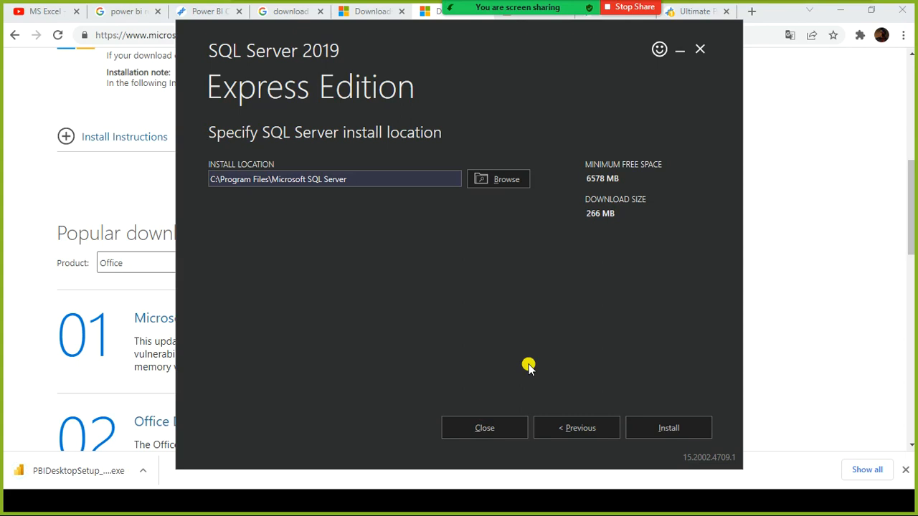
Step: Show the downloaded Power BI Desktop installer in its folder, launch it and continue past the welcome page with English selected
key(alt+Tab)
right_click(39, 471)
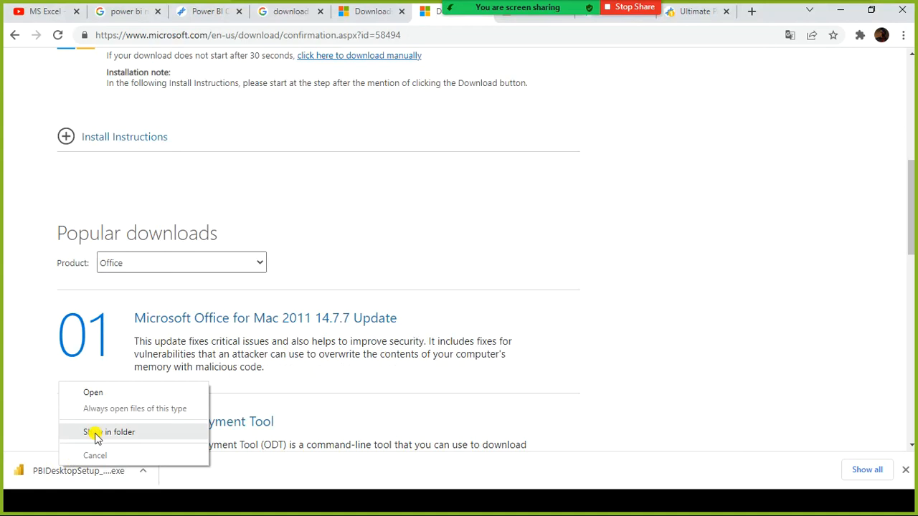
click(96, 433)
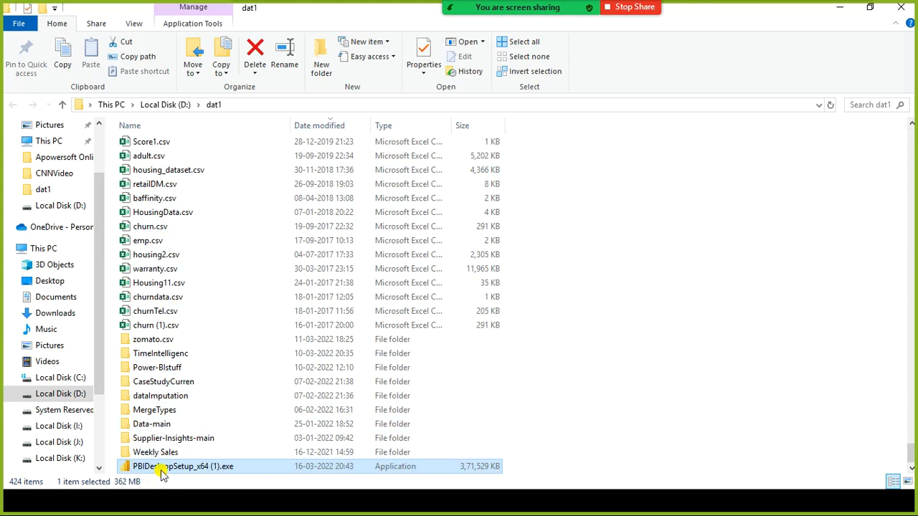
double_click(161, 470)
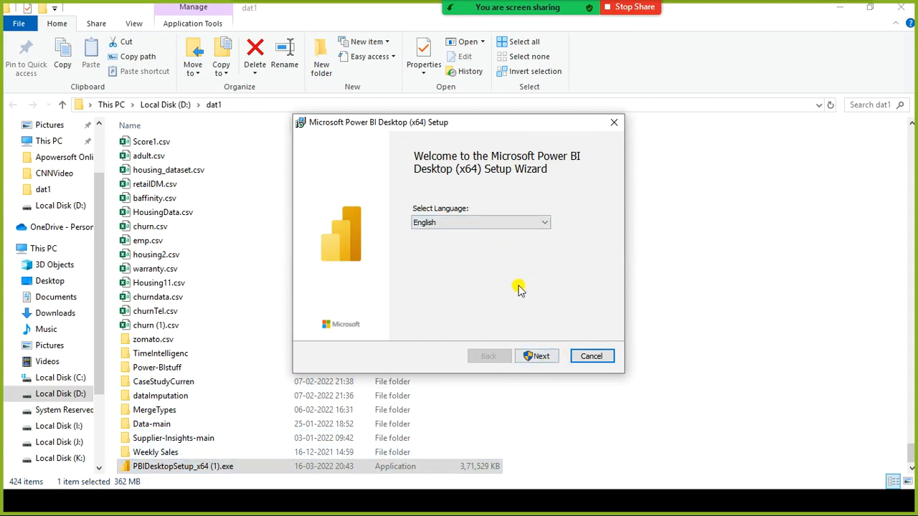
click(536, 359)
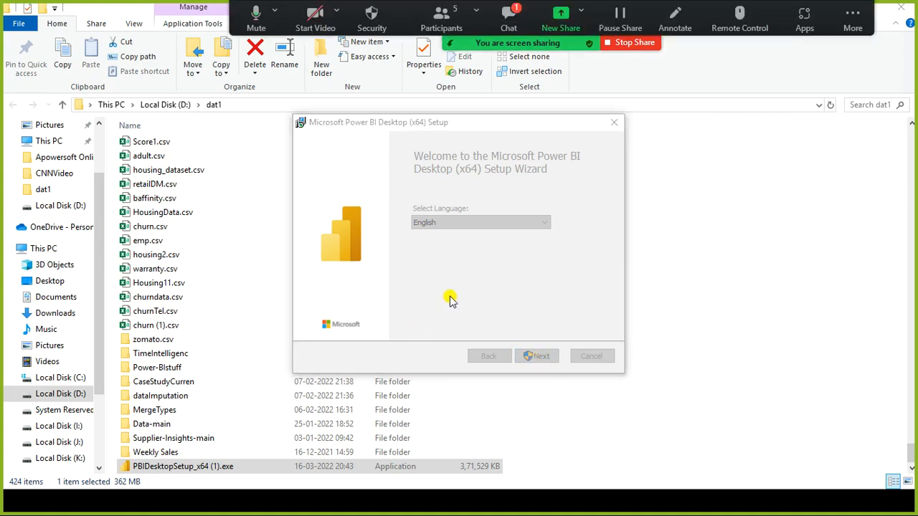
Step: Check the Zoom meeting chat for new messages and close it
click(509, 22)
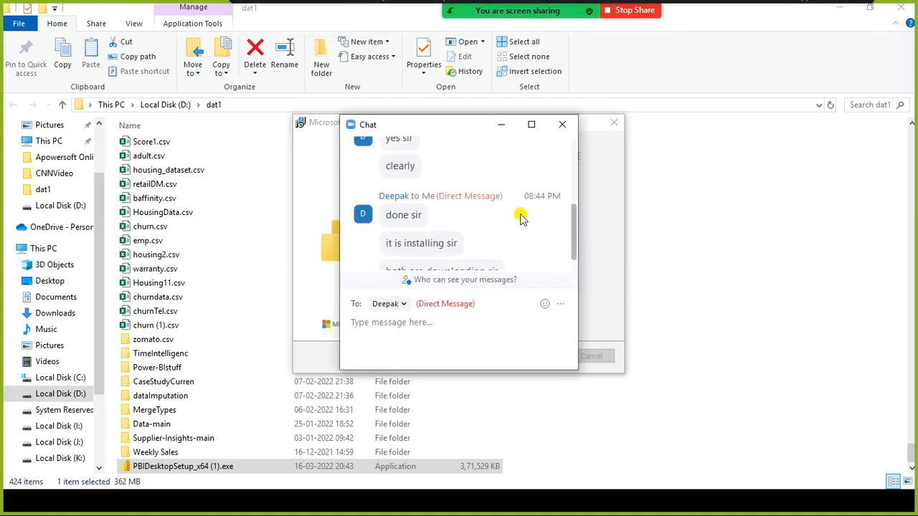
click(561, 126)
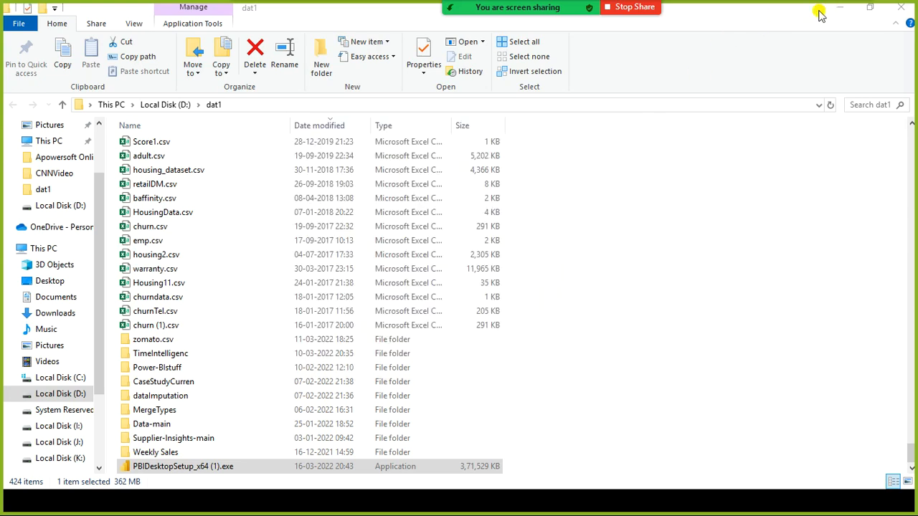
Step: Show the downloaded PBIDesktopSetup_x64 (1).exe in its folder from the browser, launch it again and move the setup wizard aside
click(843, 11)
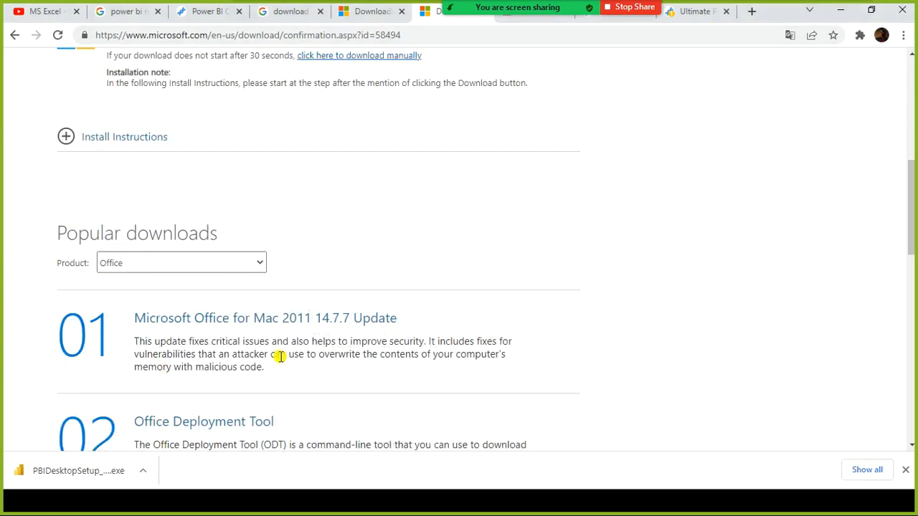
right_click(76, 479)
click(124, 445)
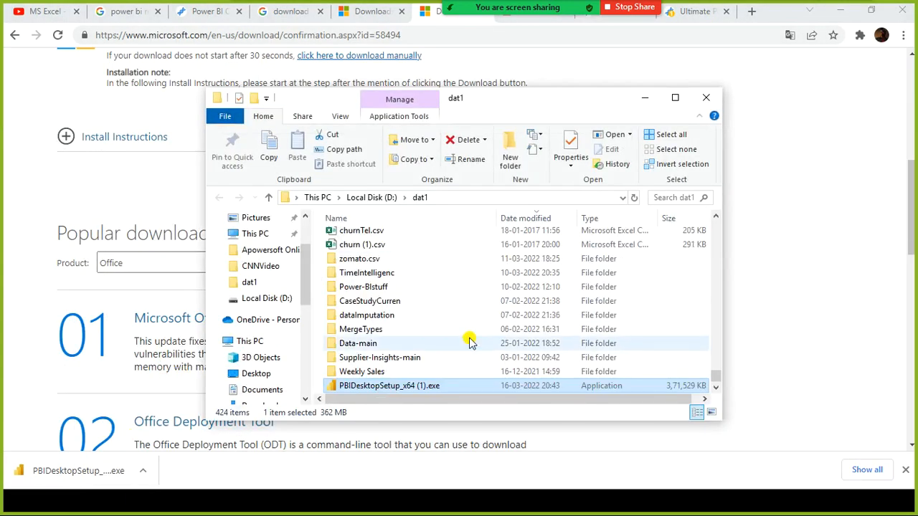
double_click(457, 384)
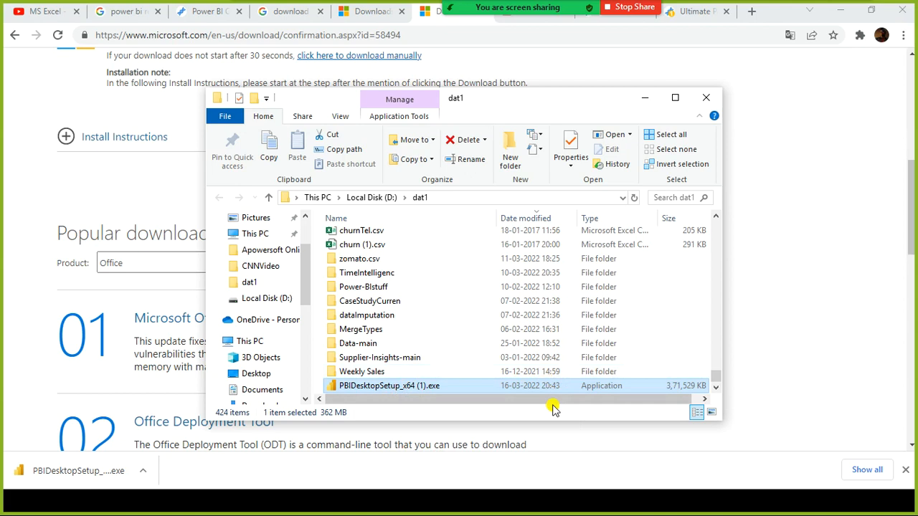
key(super)
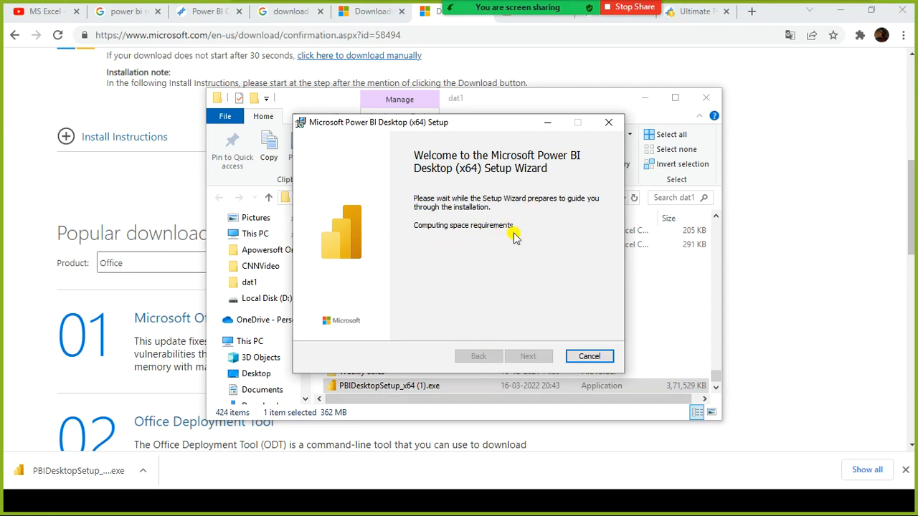
drag(485, 122, 257, 29)
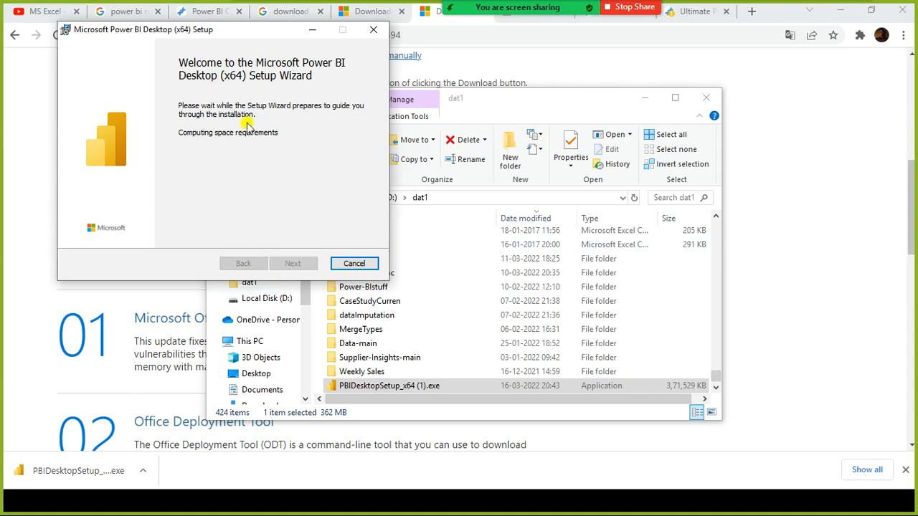
Step: Bring the SQL Server 2019 installer forward and reposition the Power BI Desktop setup wizard in front of it
key(alt+Tab)
key(alt+Tab)
key(alt+Tab)
key(alt+Tab)
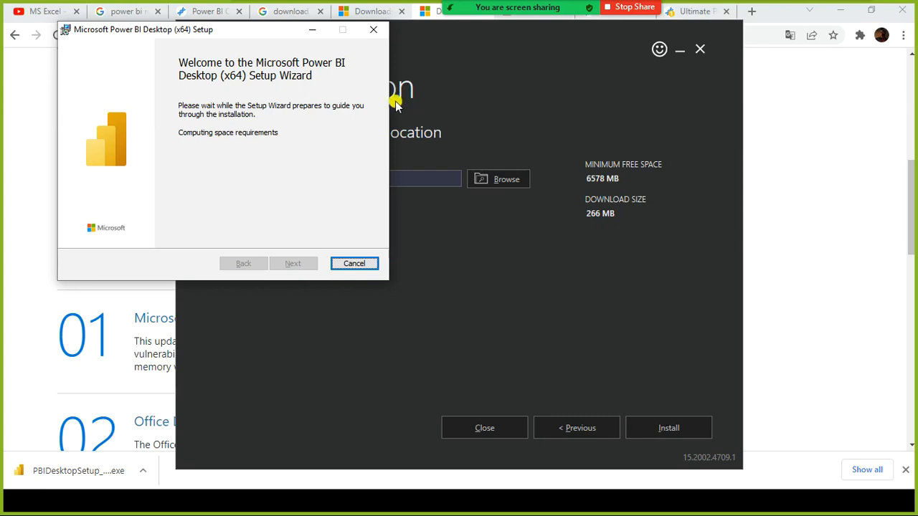
drag(248, 31, 275, 77)
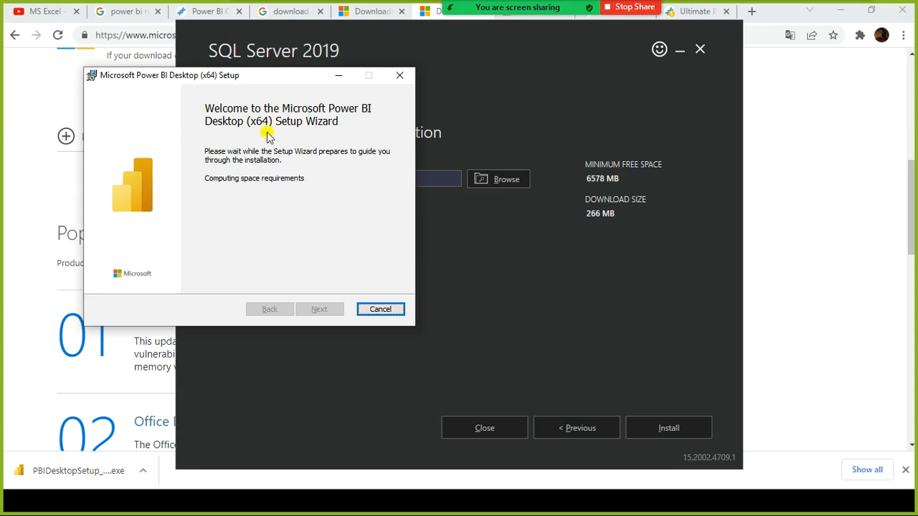
drag(304, 83, 421, 84)
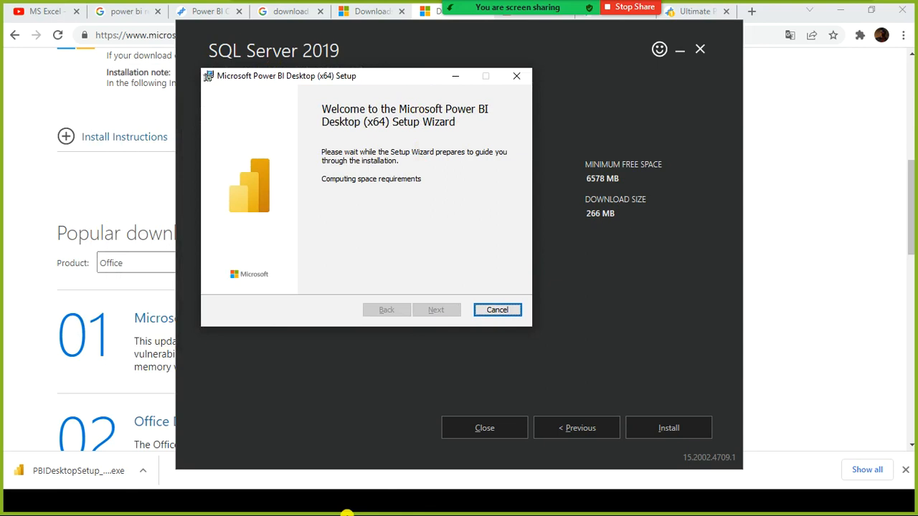
Step: Go to Local Disk (C:) in File Explorer and check the drive's used and free space in its properties
key(super)
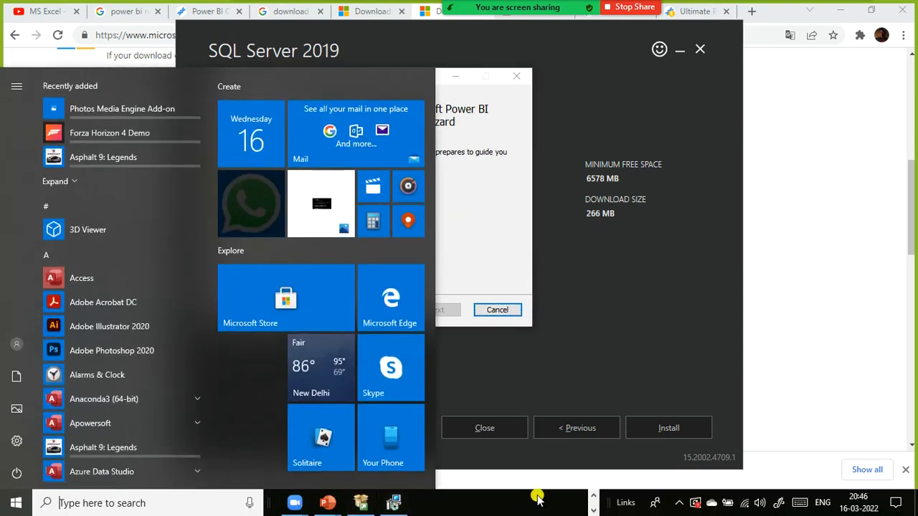
mouse_move(442, 502)
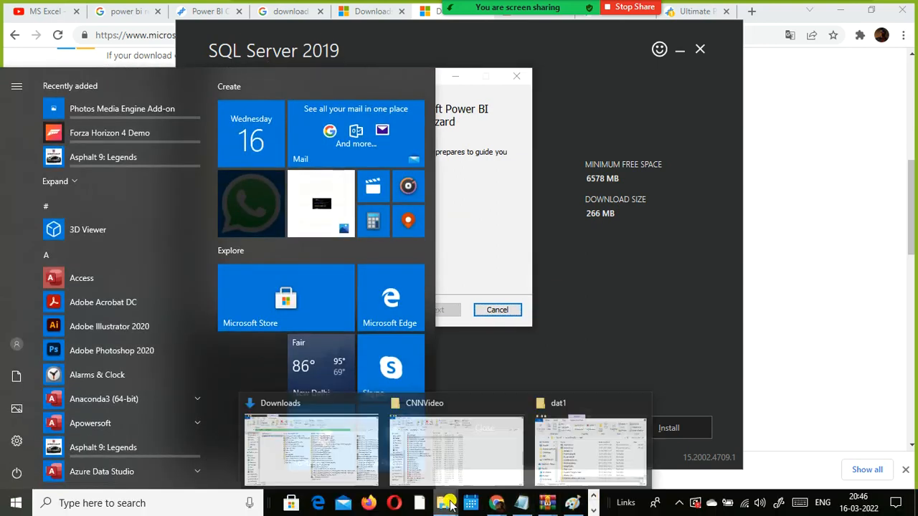
click(426, 453)
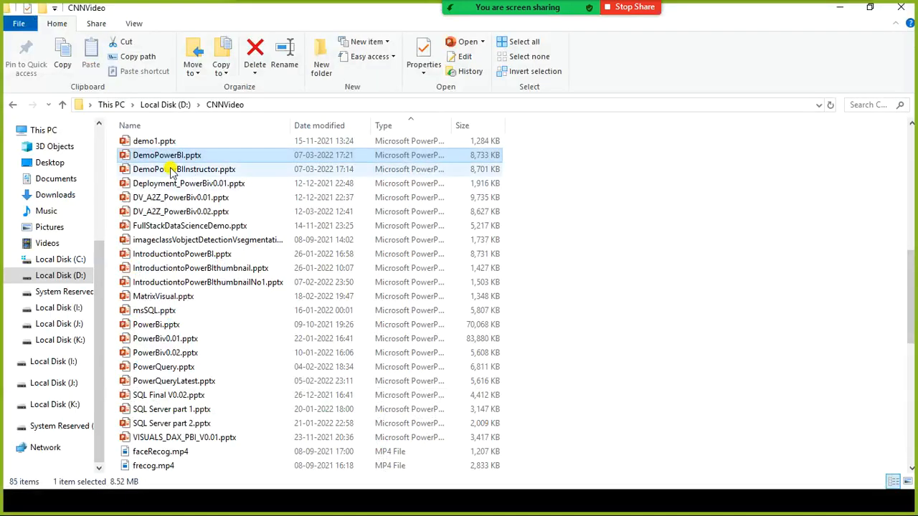
click(71, 263)
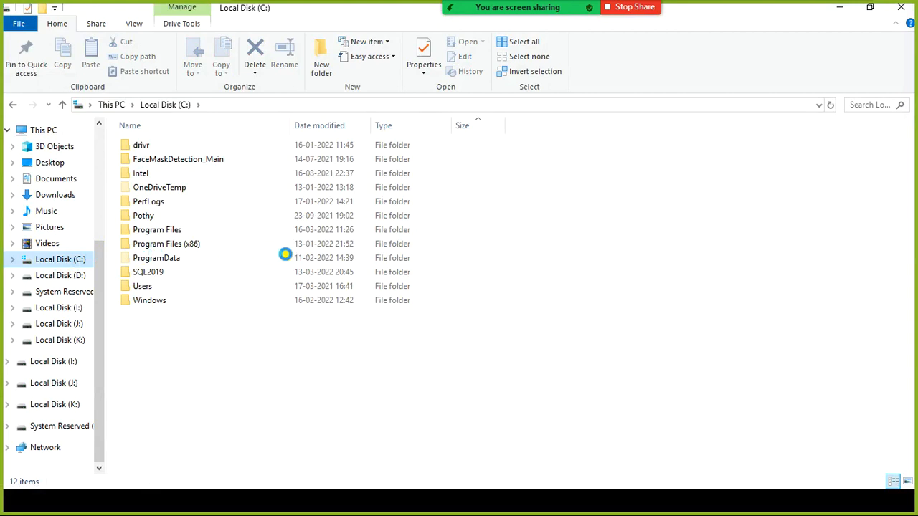
key(alt+Tab)
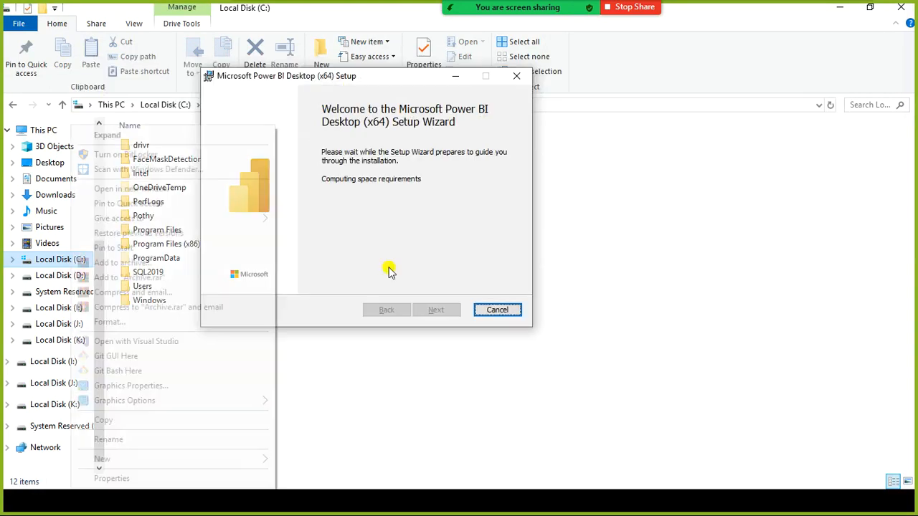
key(alt+Tab)
key(alt+Tab)
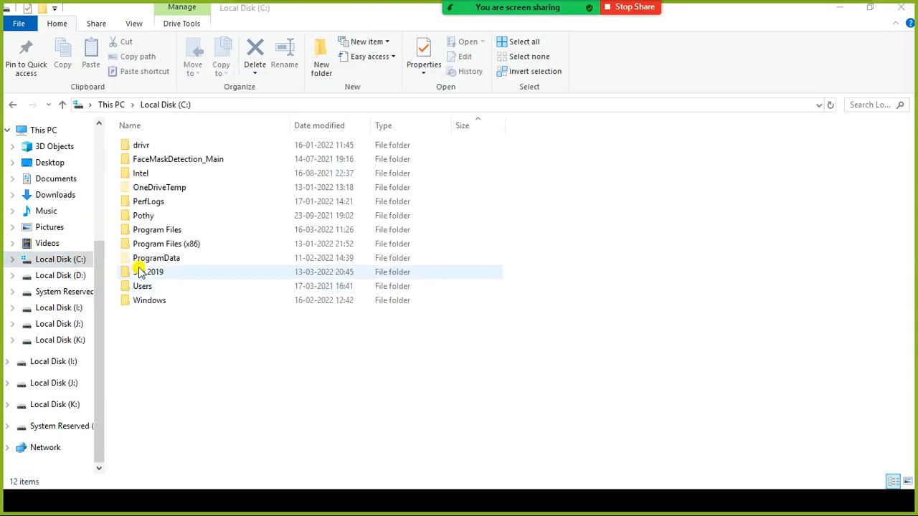
key(alt+Tab)
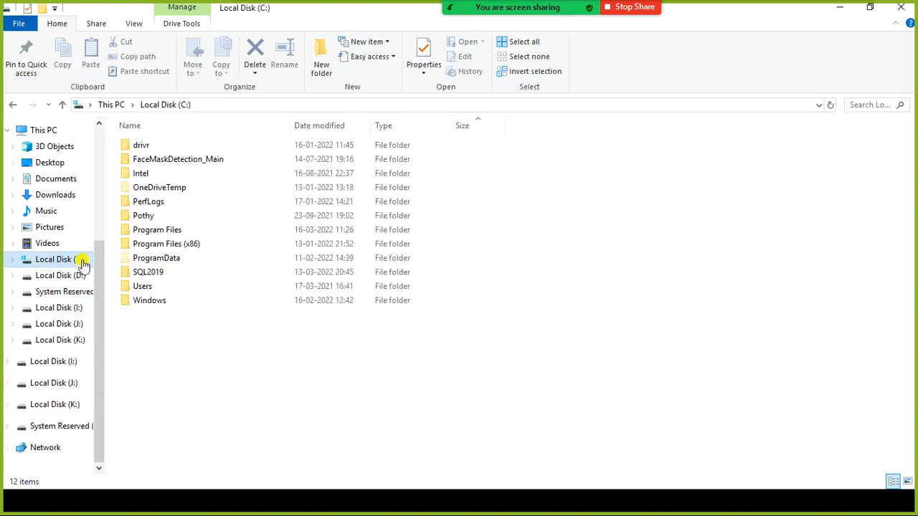
right_click(83, 264)
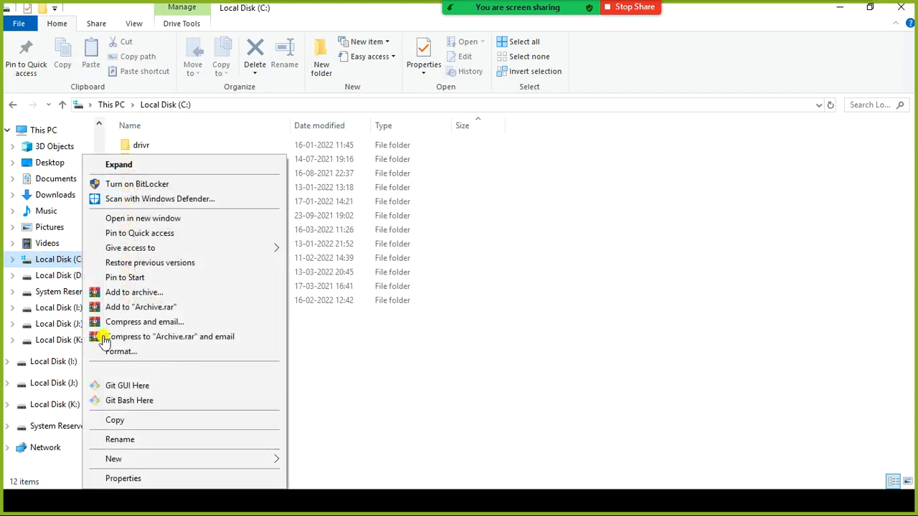
click(123, 478)
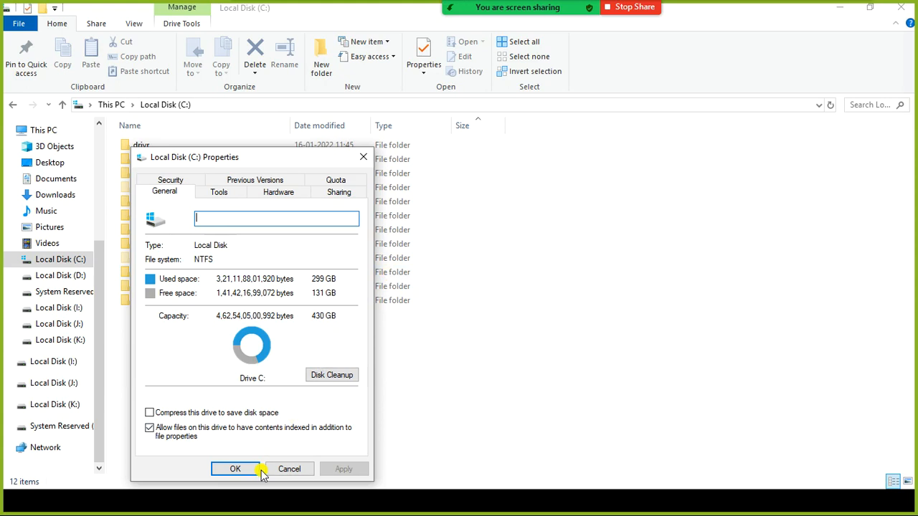
click(288, 469)
Step: Switch to the SQL Server 2019 Express installer and review its install location and minimum free space requirement
key(alt+Tab)
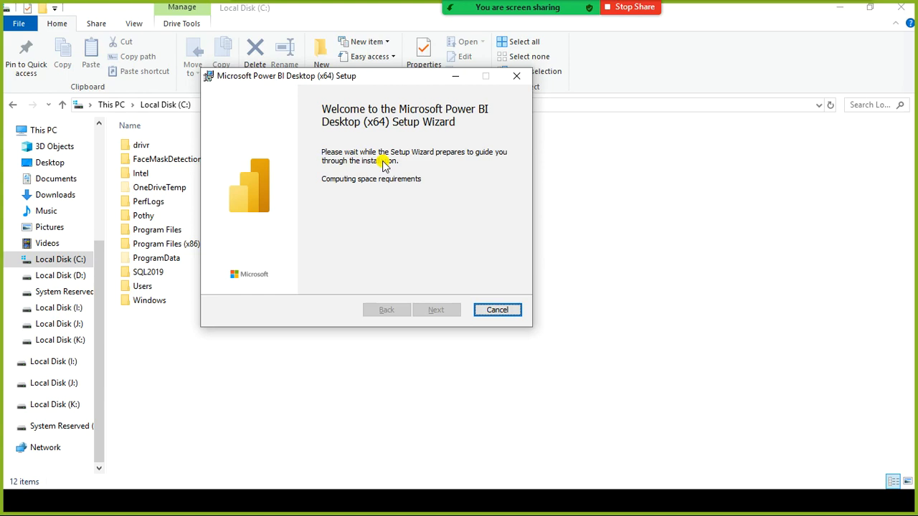
key(alt+Tab)
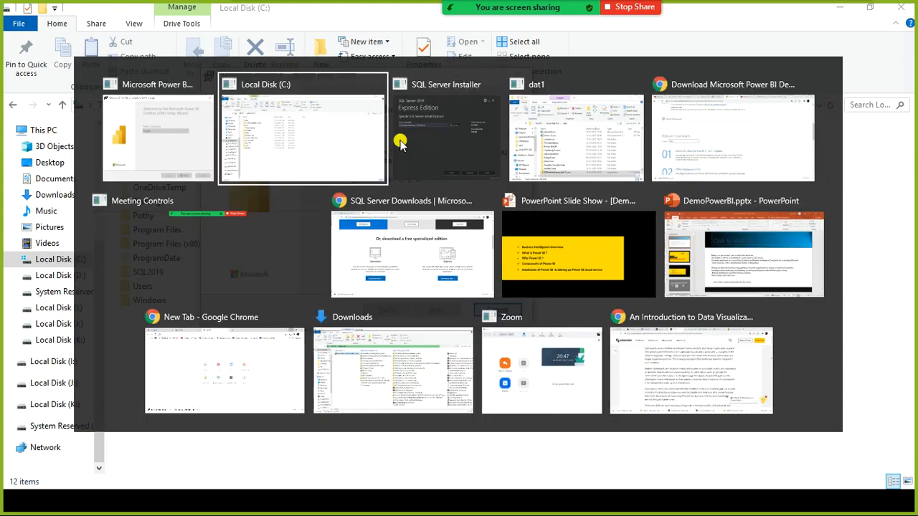
key(alt+Tab)
key(Tab)
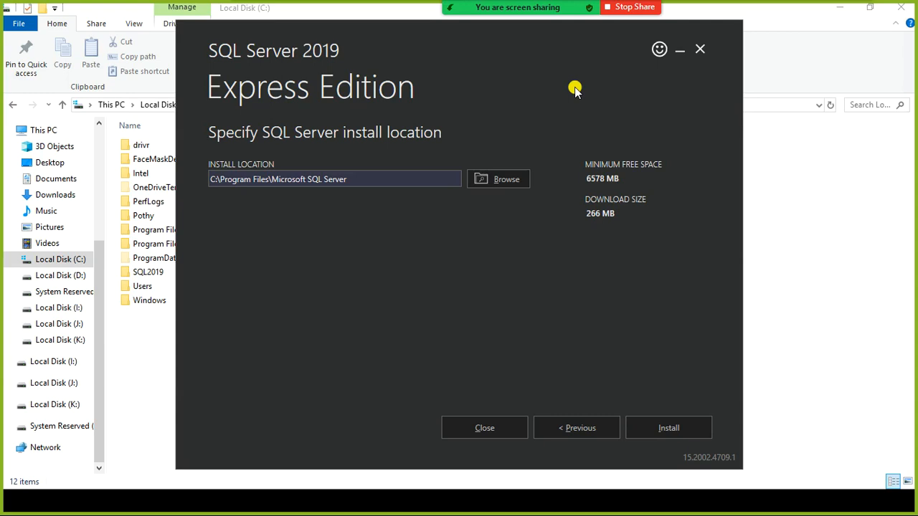
Step: Switch to the running PowerPoint slide show and advance from the agenda to the Business Intelligence slide
key(alt+Tab)
key(alt+Tab)
key(Tab)
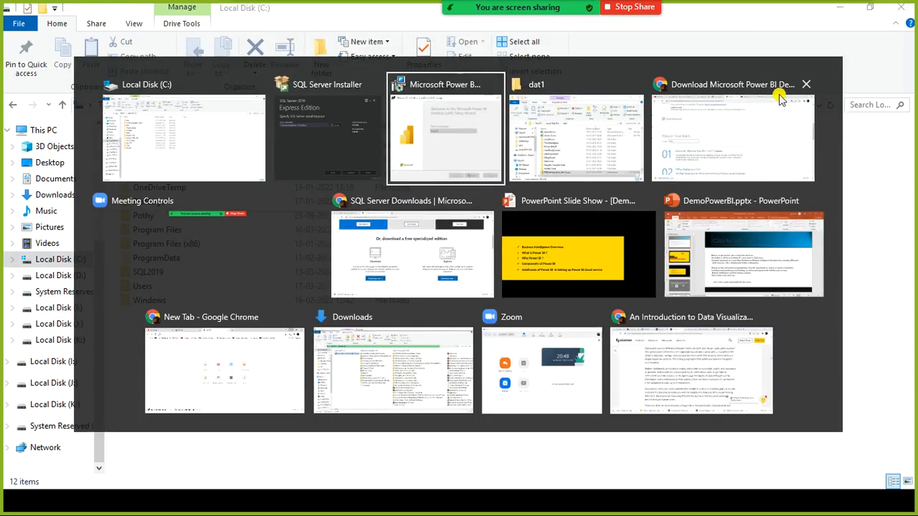
key(alt+Tab)
key(Tab)
key(Tab)
key(Tab)
key(Tab)
key(Tab)
key(Tab)
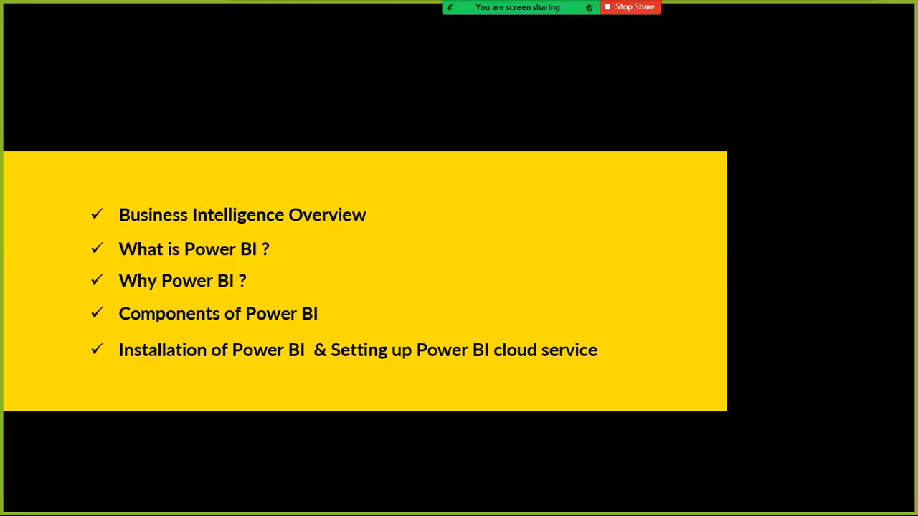
click(750, 141)
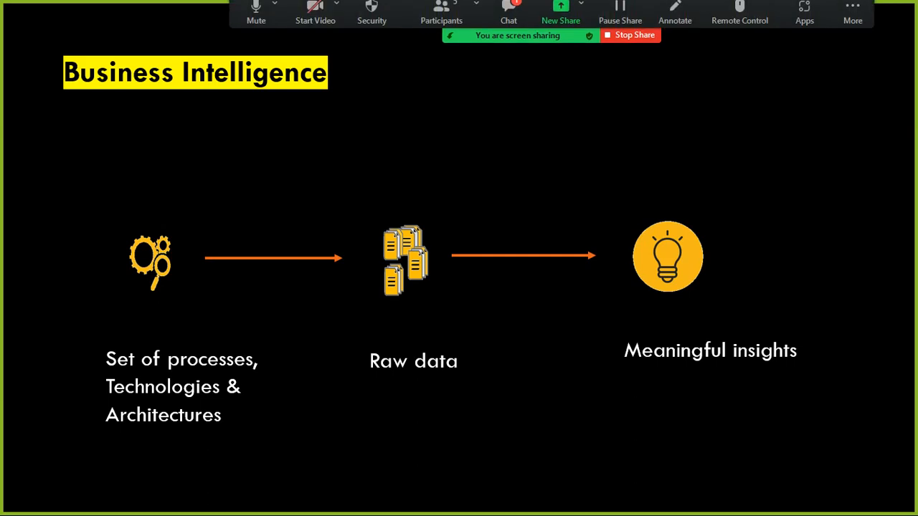
Step: Read the recent messages in the Zoom meeting chat and close the chat window
click(513, 19)
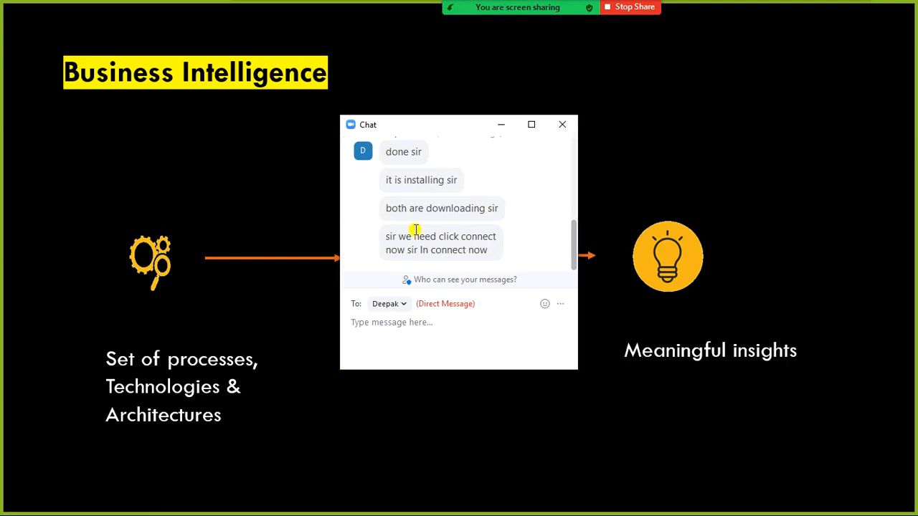
scroll(447, 203, up, 1)
scroll(448, 208, down, 1)
click(562, 124)
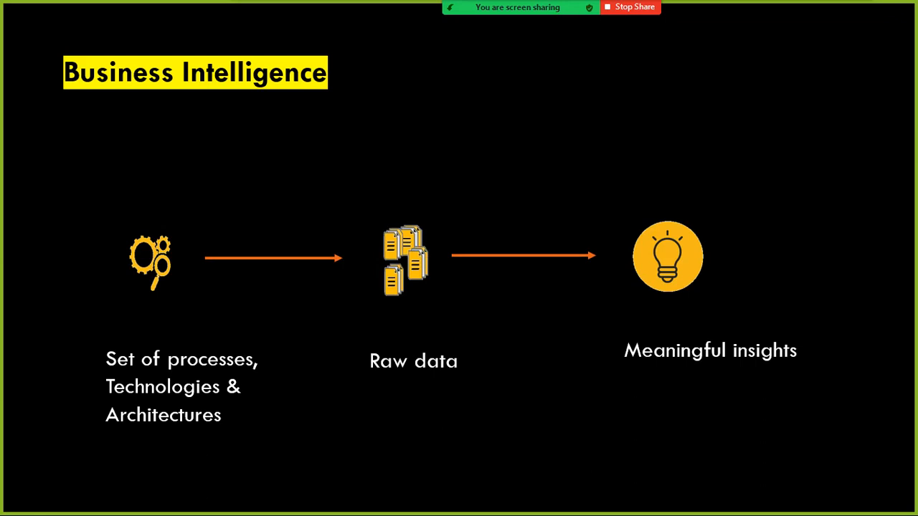
Step: Minimize the Power BI Desktop setup wizard over the slide show and read the newest Zoom chat message
key(alt+Tab)
key(alt+Tab)
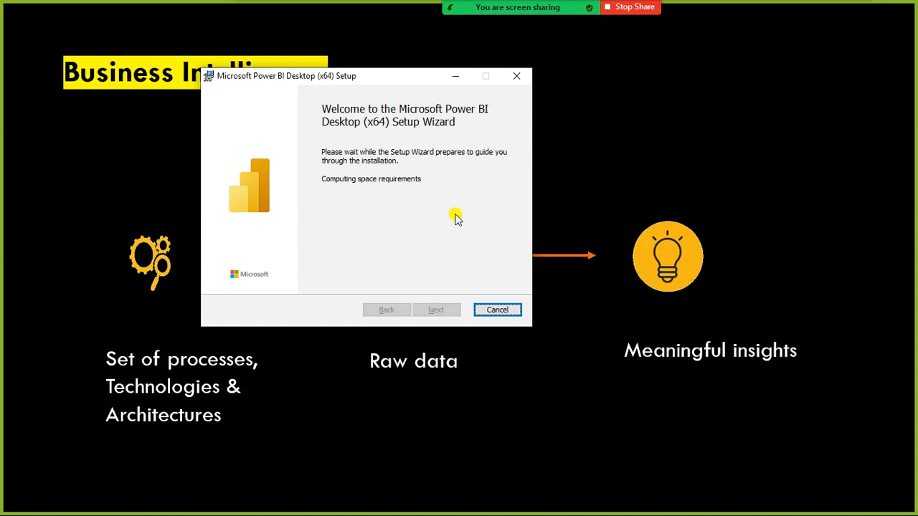
click(455, 76)
key(alt+Tab)
key(alt+Tab)
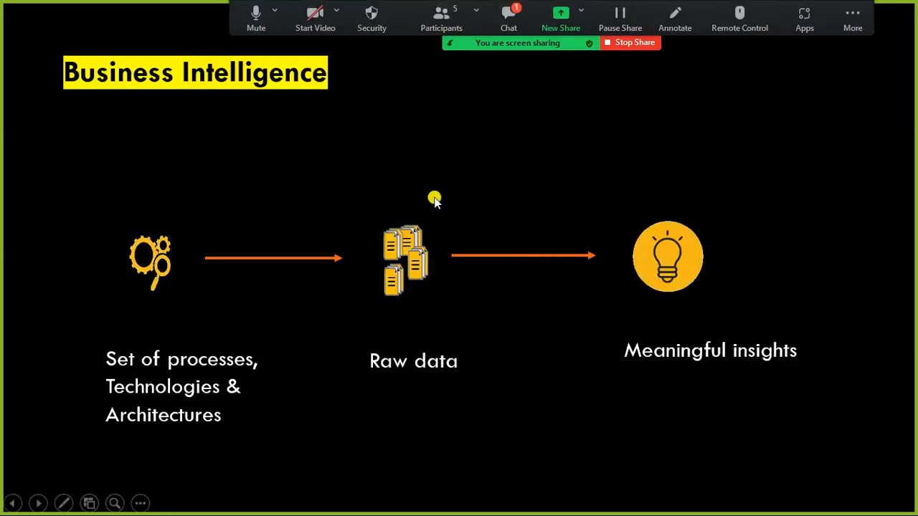
click(502, 15)
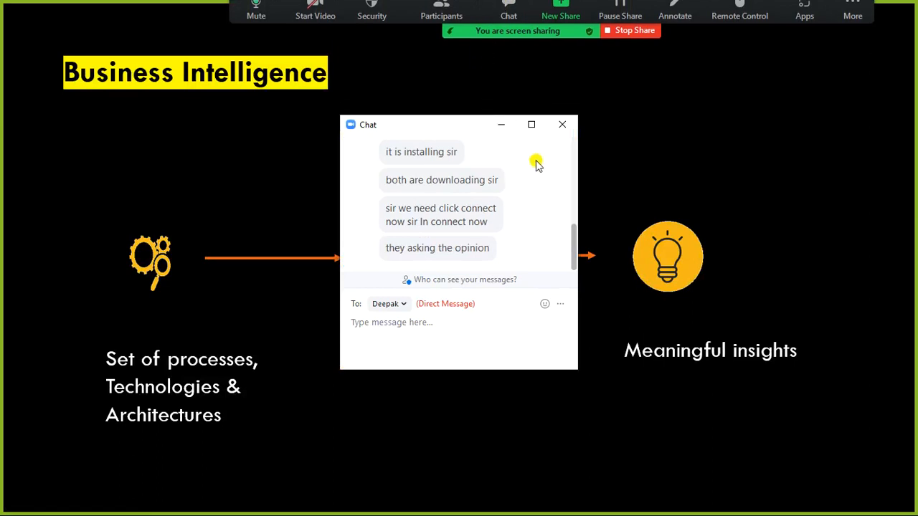
click(560, 129)
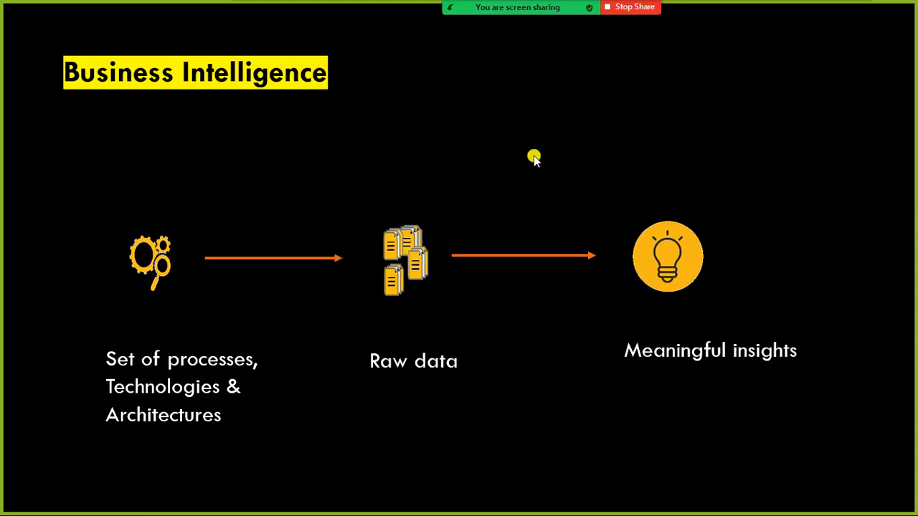
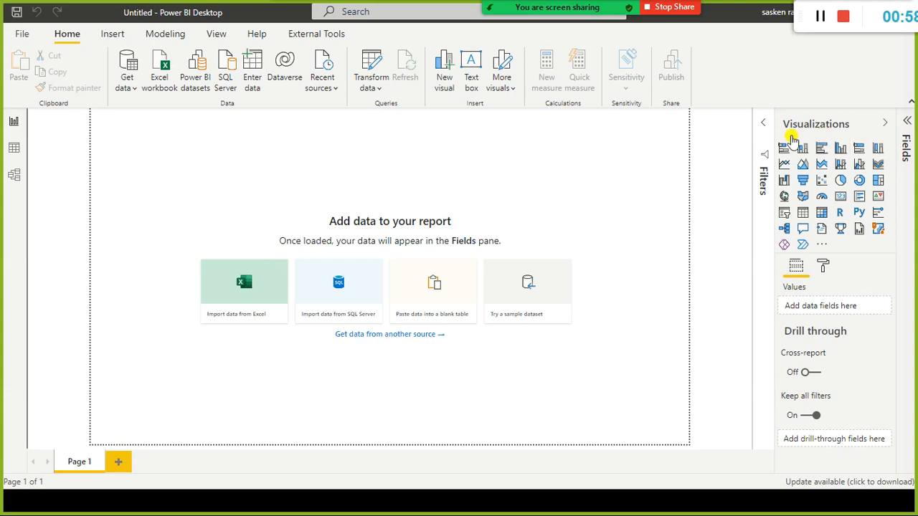
Step: Pause the Zoom screen share while Power BI Desktop is open, and resume sharing
mouse_move(574, 7)
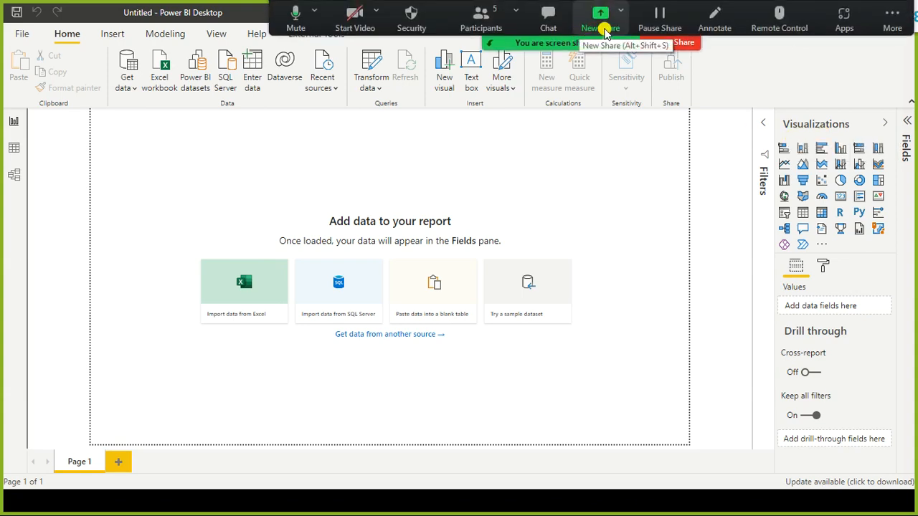
click(659, 18)
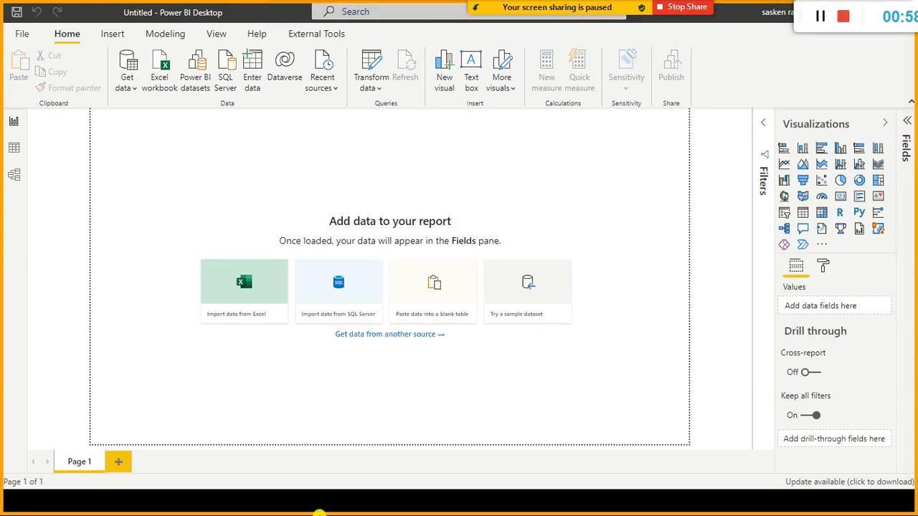
key(super)
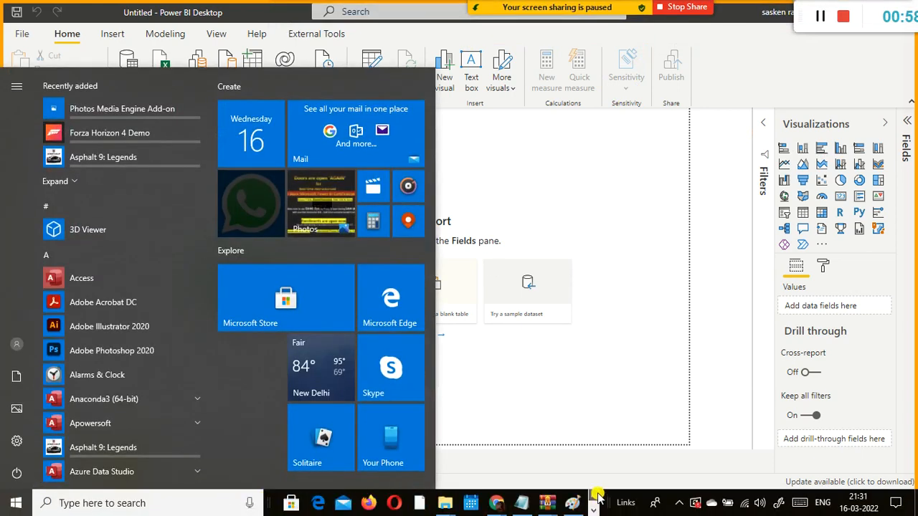
click(818, 20)
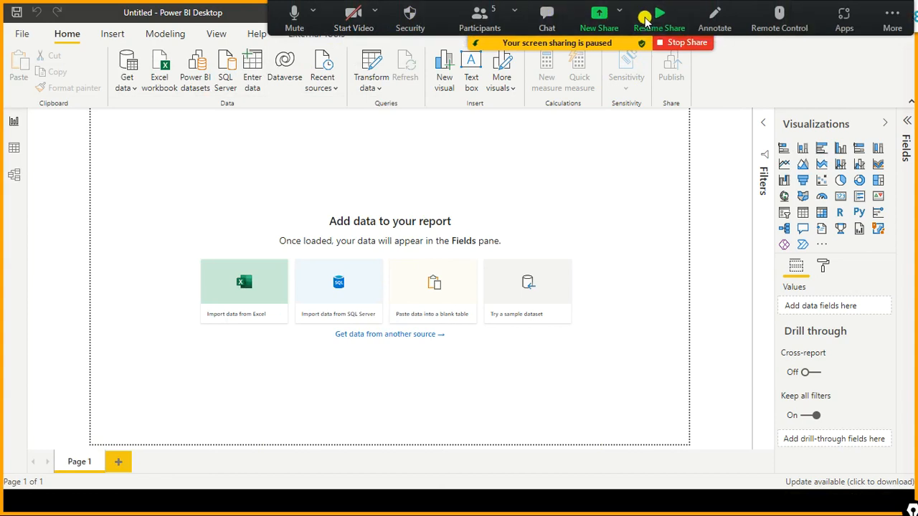
click(648, 18)
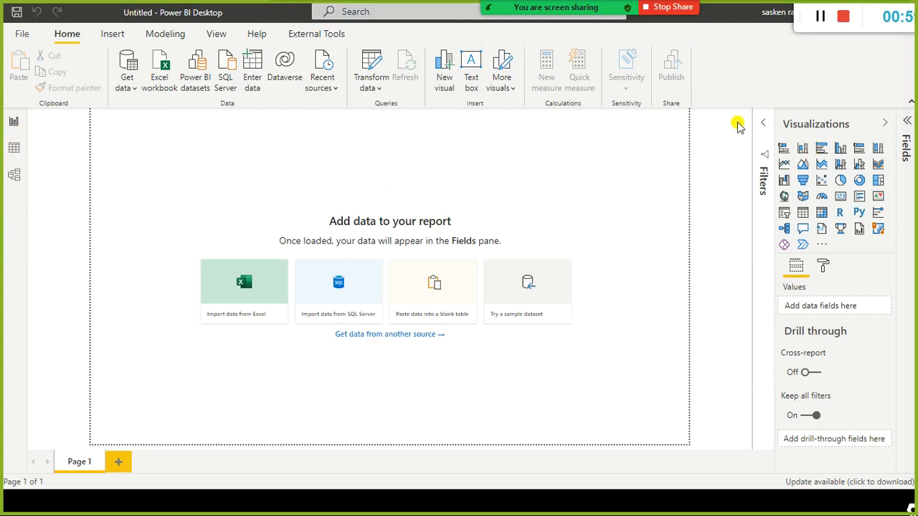
Step: Expand the collapsed Fields pane beside the visualizations
mouse_move(772, 106)
mouse_down()
mouse_move(785, 263)
mouse_move(894, 284)
mouse_move(901, 260)
mouse_up()
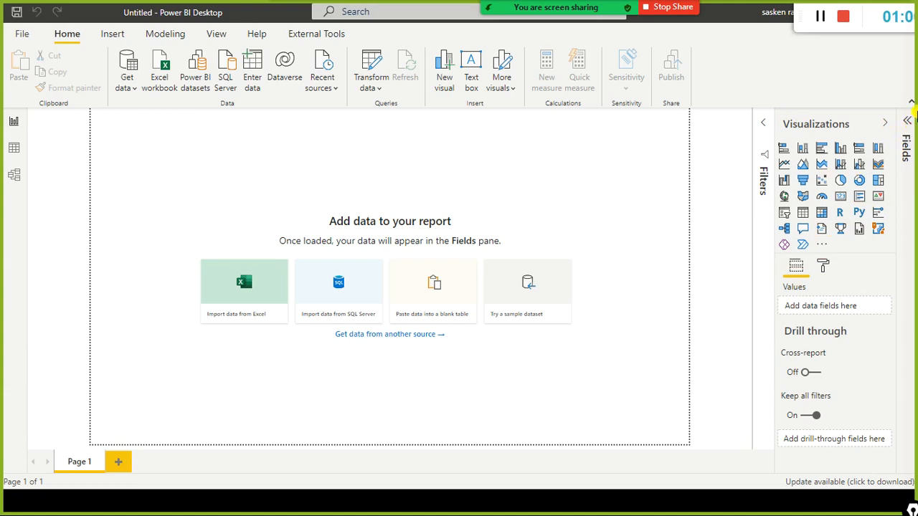
click(907, 125)
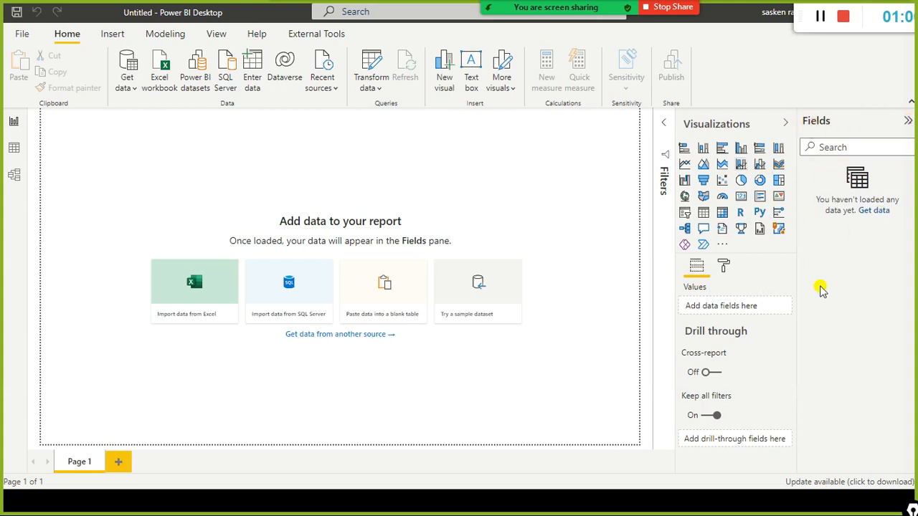
click(816, 147)
click(136, 89)
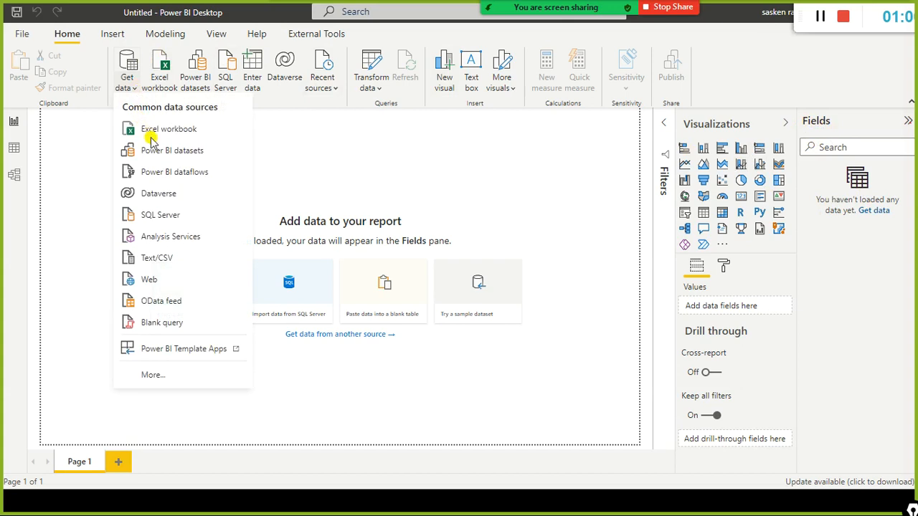
click(160, 262)
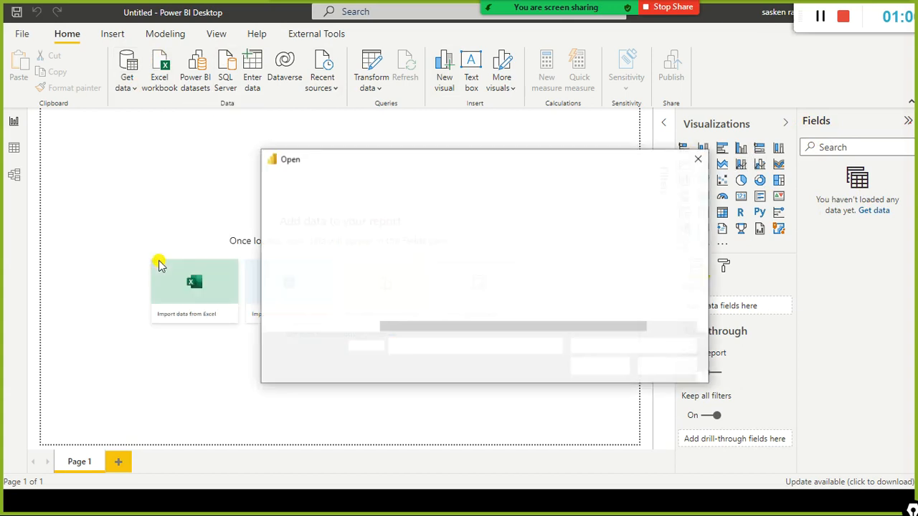
key(super)
key(super)
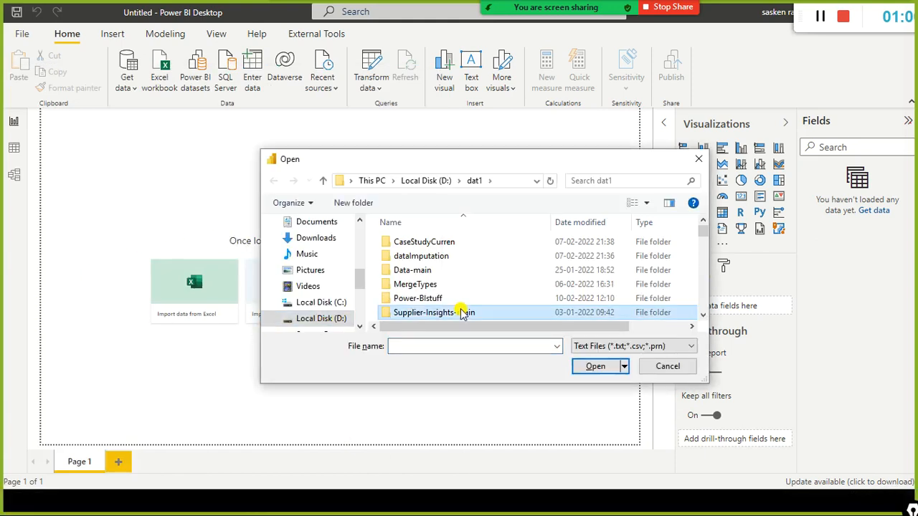
key(s)
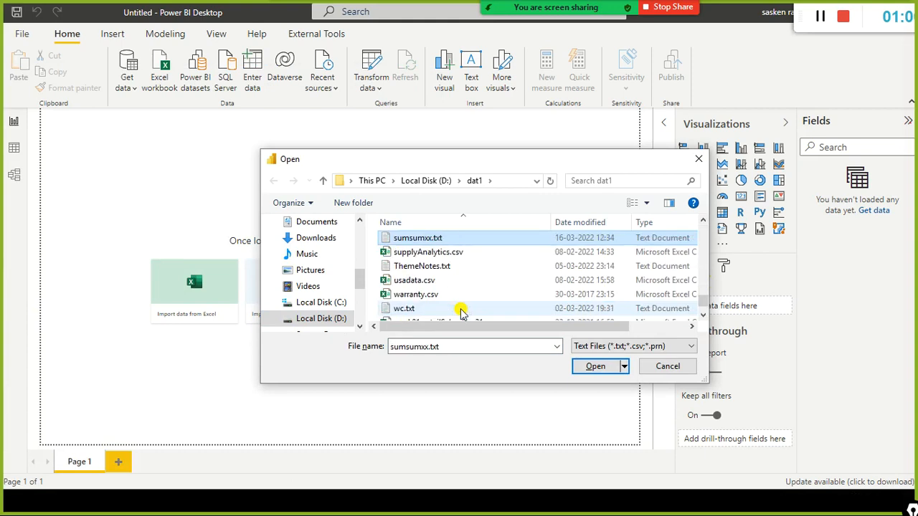
key(n)
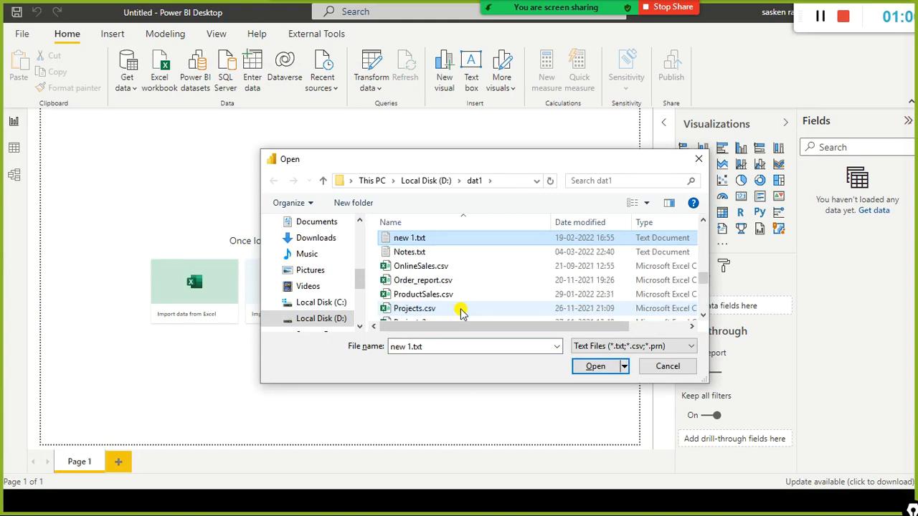
click(459, 296)
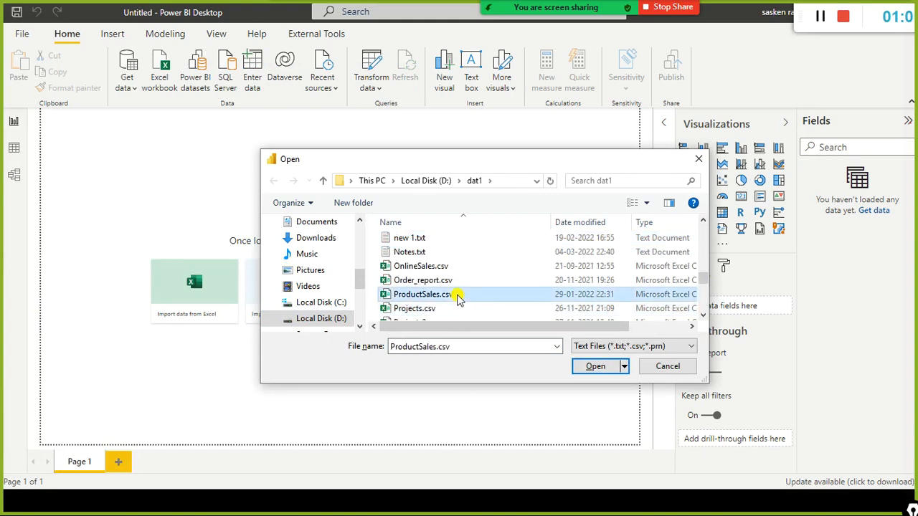
scroll(458, 300, down, 1)
key(n)
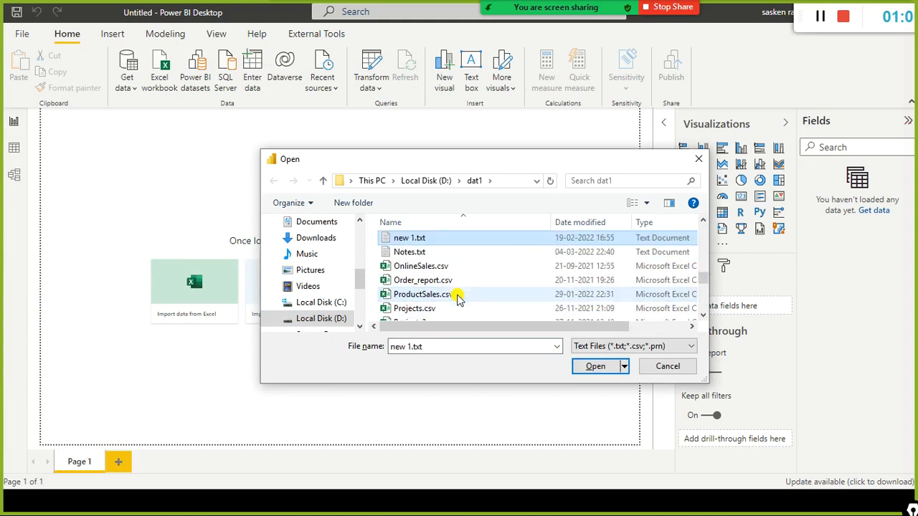
key(n)
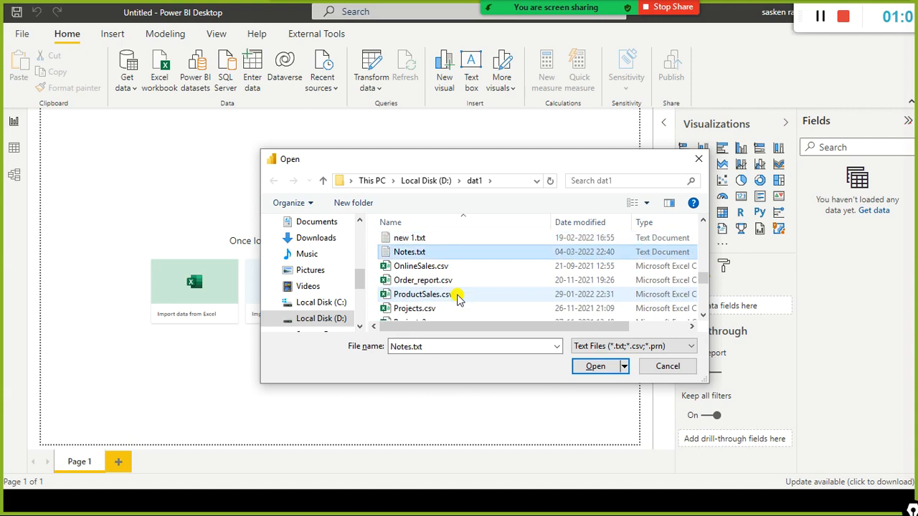
scroll(457, 300, up, 15)
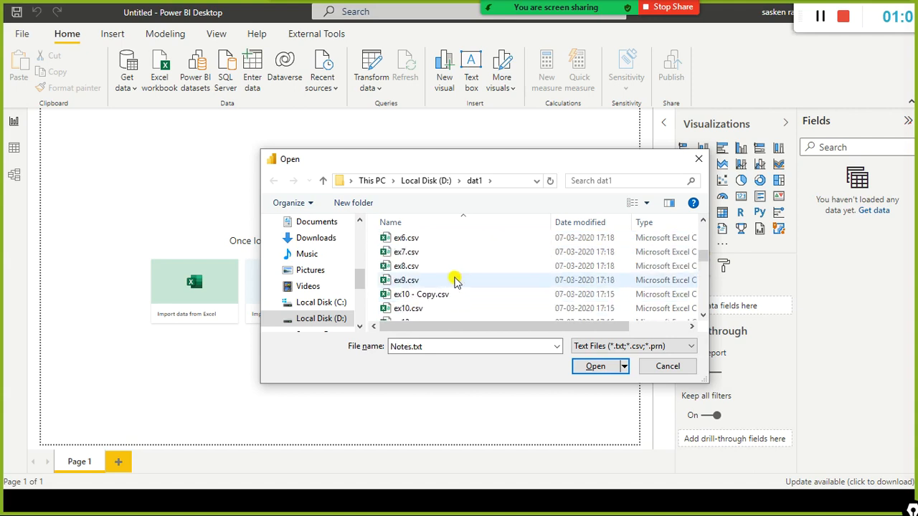
scroll(456, 282, up, 3)
click(456, 284)
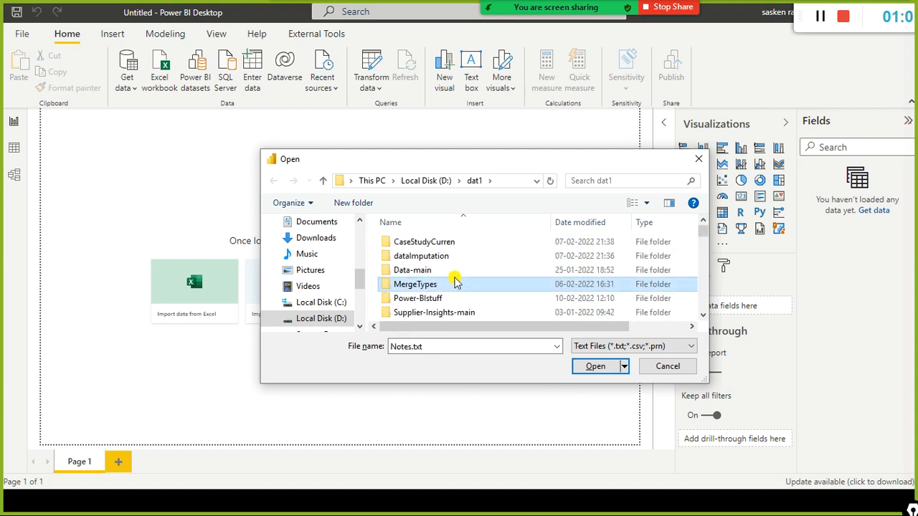
key(n)
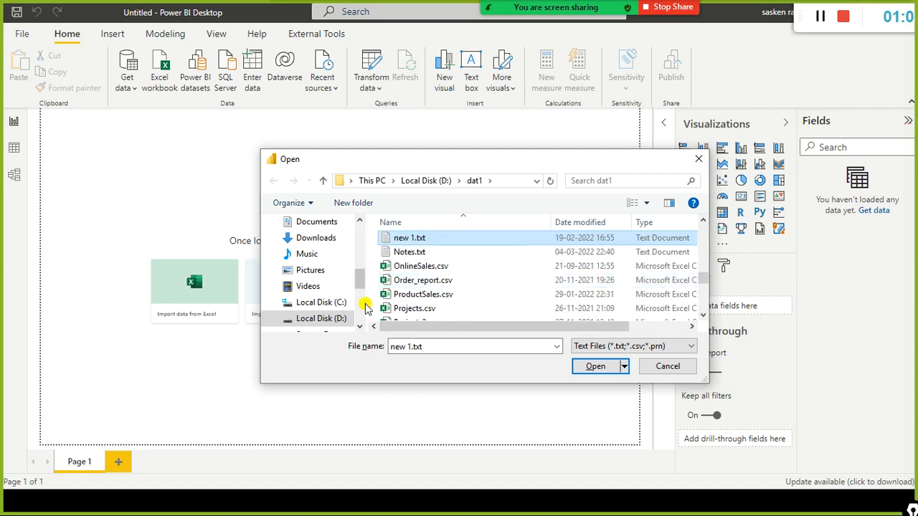
scroll(388, 284, down, 8)
scroll(426, 301, up, 2)
scroll(426, 301, down, 5)
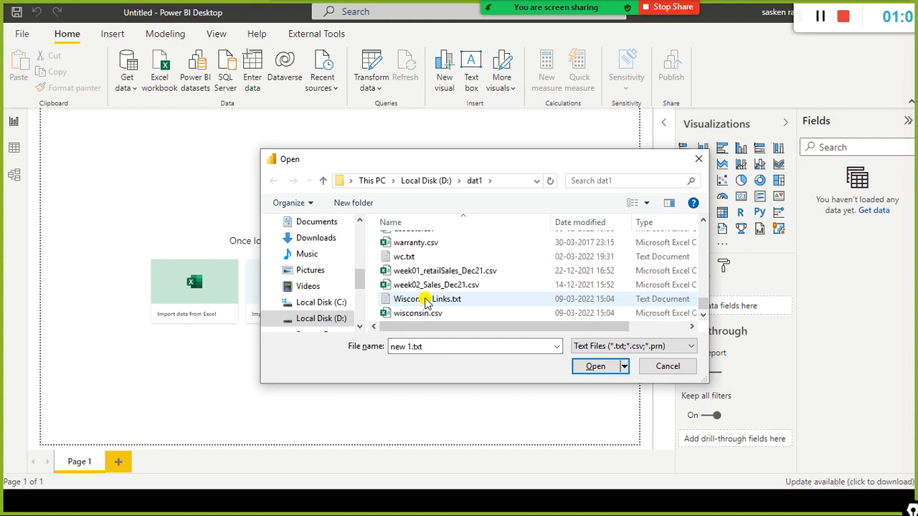
scroll(426, 301, up, 15)
scroll(428, 299, up, 10)
scroll(436, 269, down, 4)
scroll(444, 271, up, 2)
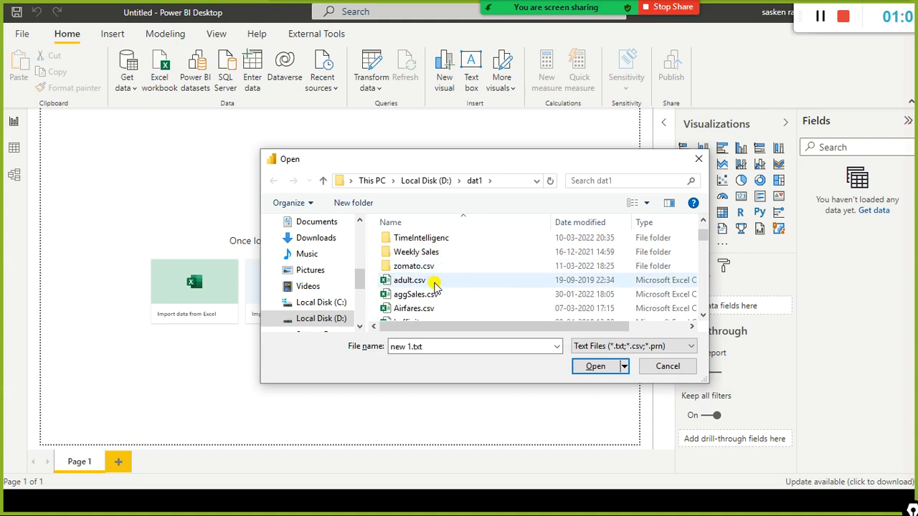
key(Escape)
Step: Switch to File Explorer and locate the NcSales.xlsx workbook in the dat1 folder on drive D
key(super)
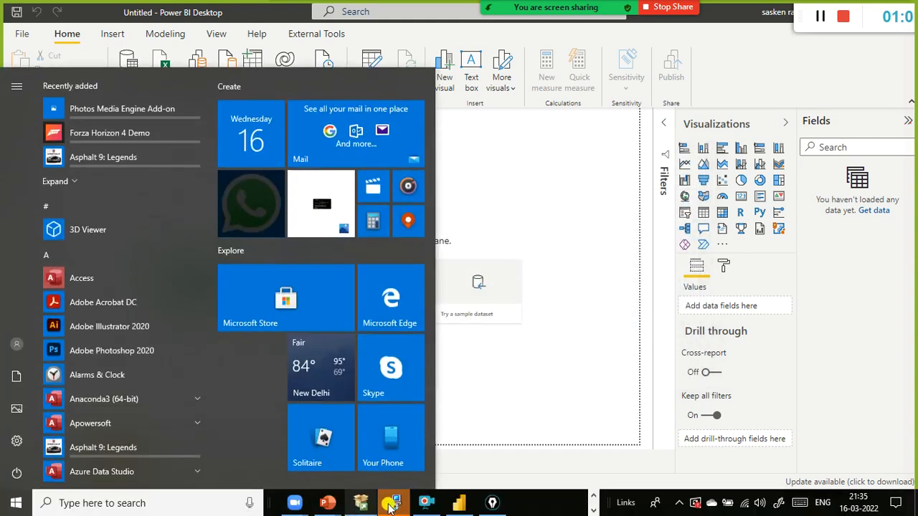
click(594, 510)
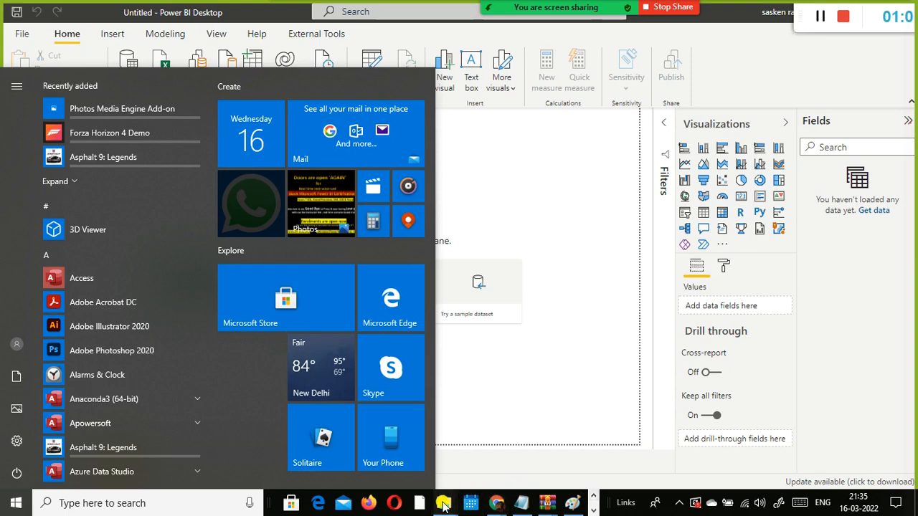
mouse_move(445, 505)
click(500, 424)
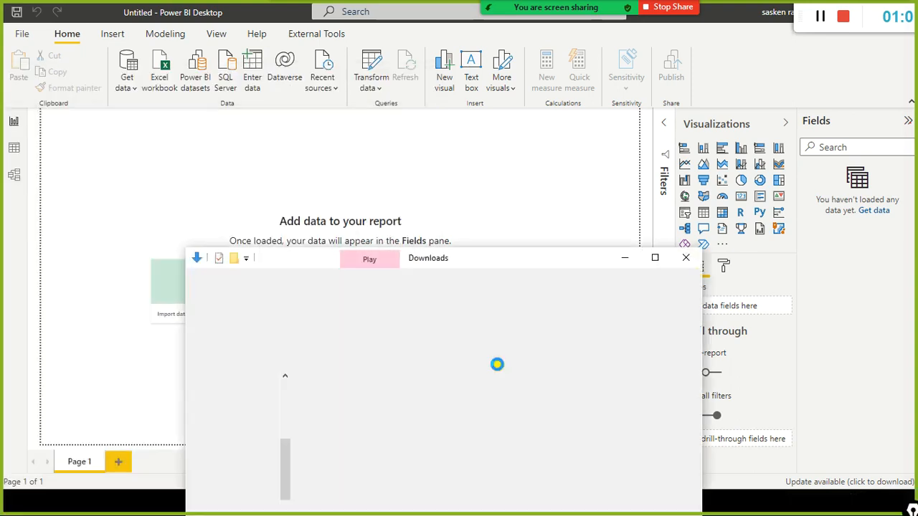
click(660, 265)
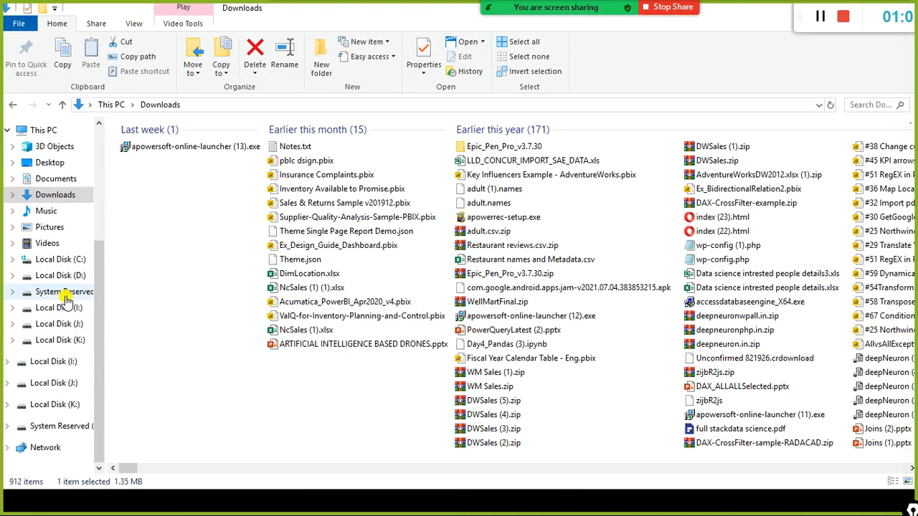
click(61, 275)
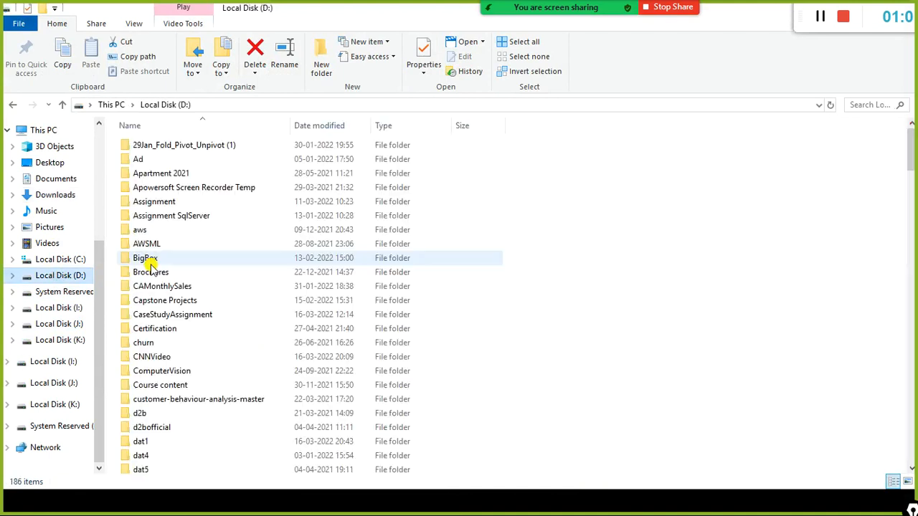
double_click(142, 441)
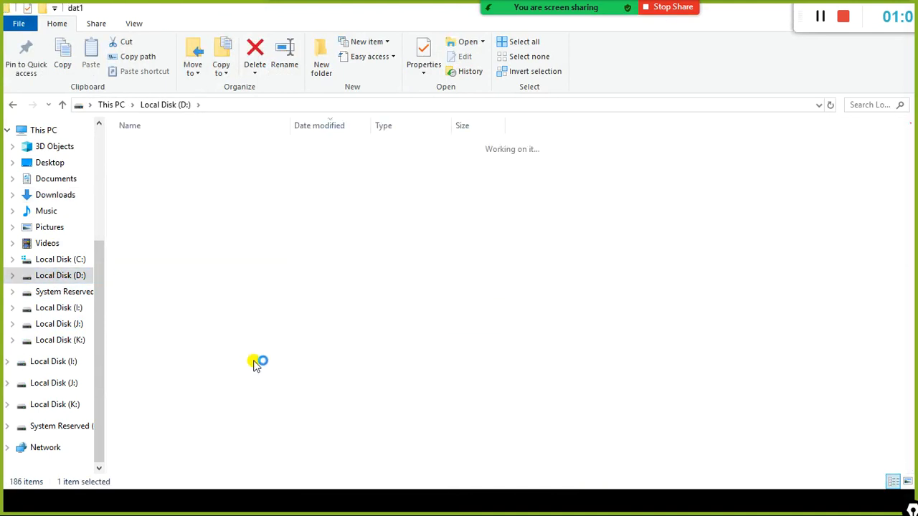
click(256, 355)
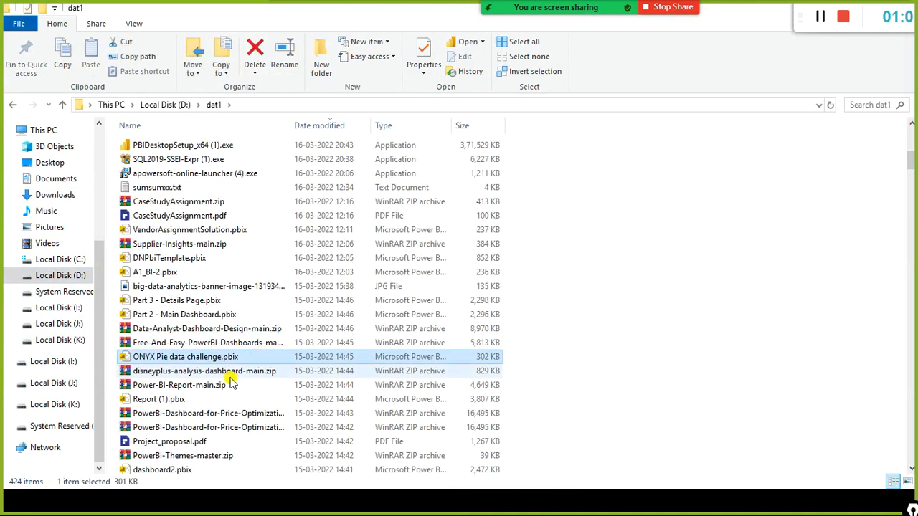
text(nr)
Step: Return to Power BI Desktop and look over the list of common data sources
key(alt+Tab)
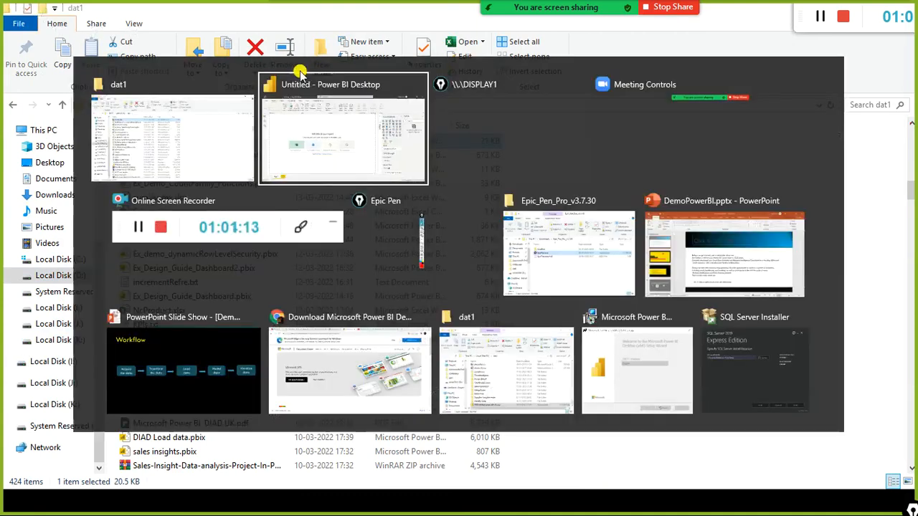
key(alt+Tab)
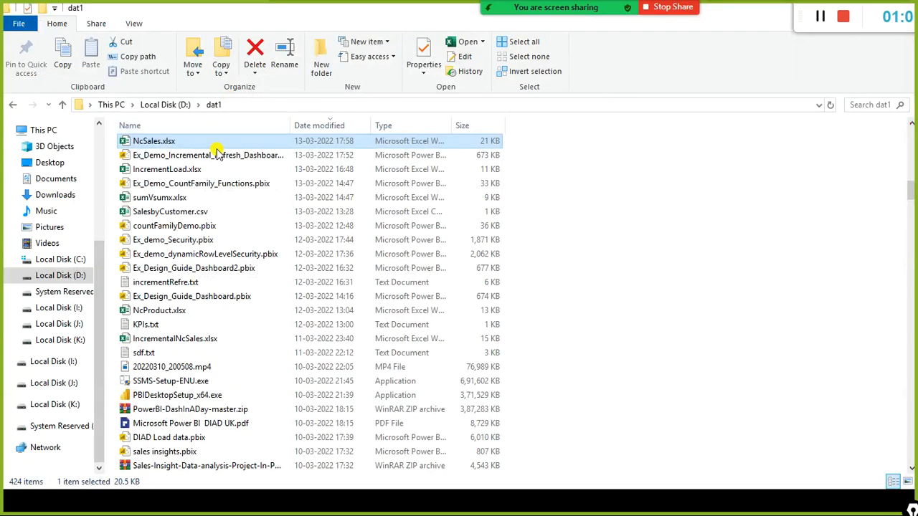
key(alt+Tab)
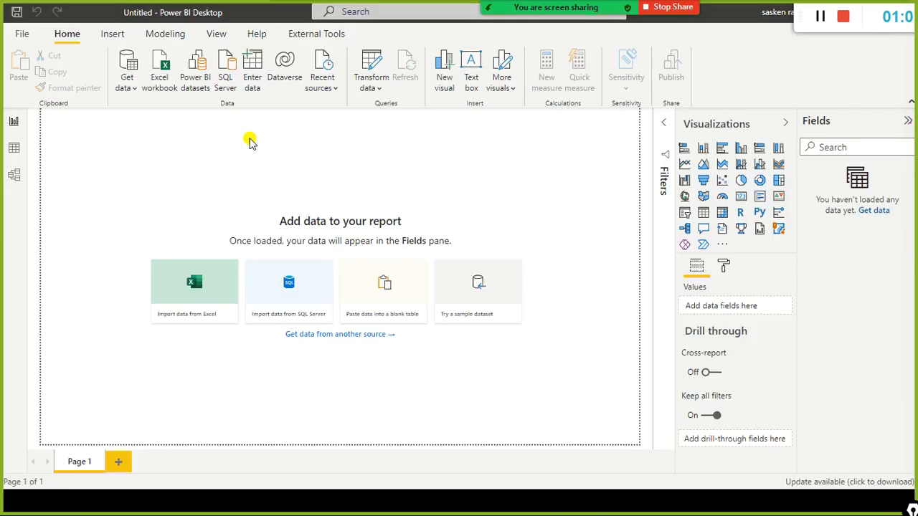
click(136, 92)
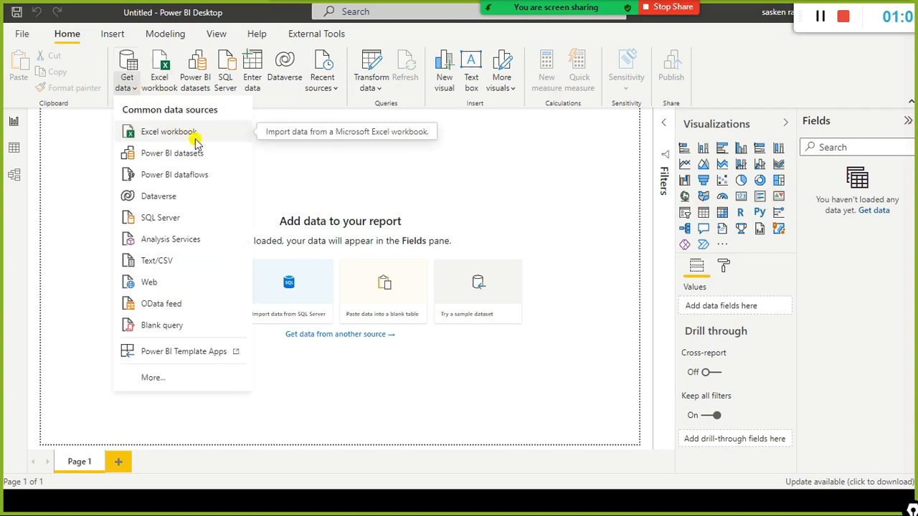
click(61, 224)
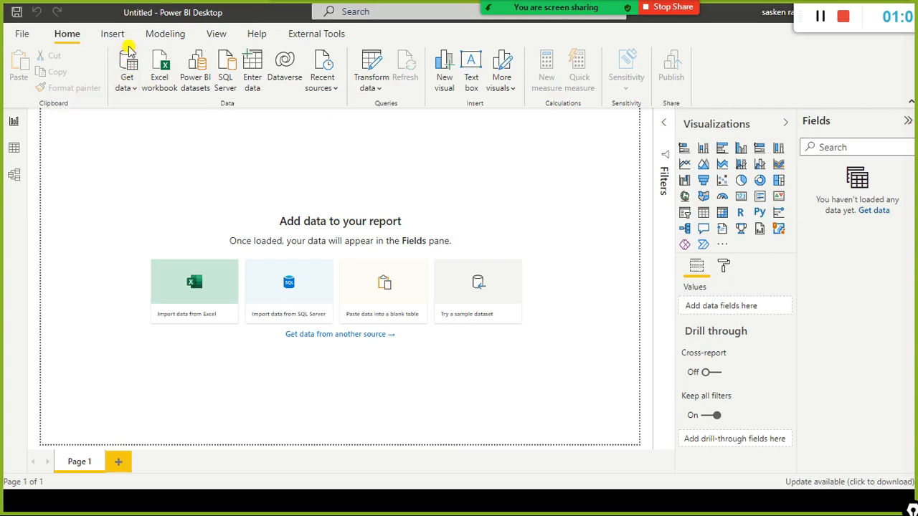
Step: Connect to NcSales.xlsx in the dat1 folder as an Excel workbook source, and dismiss the Navigator without loading any table
click(130, 97)
click(128, 128)
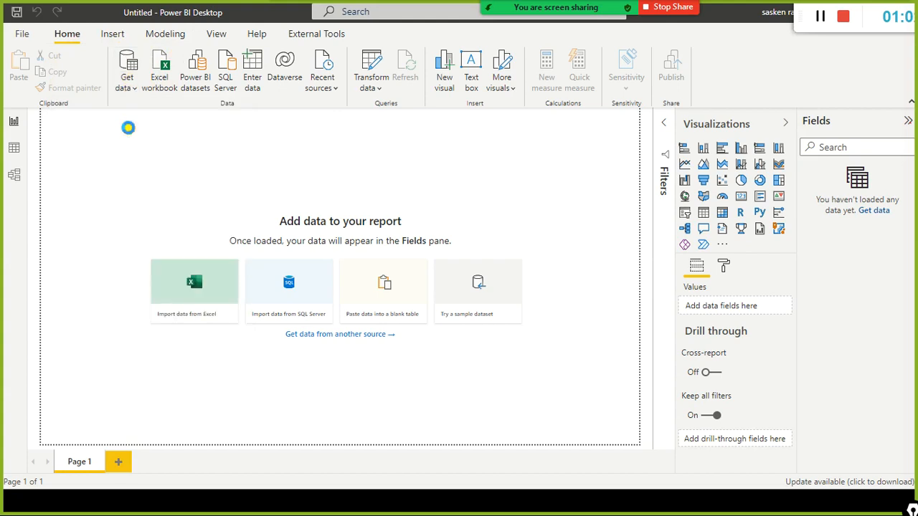
scroll(461, 299, down, 1)
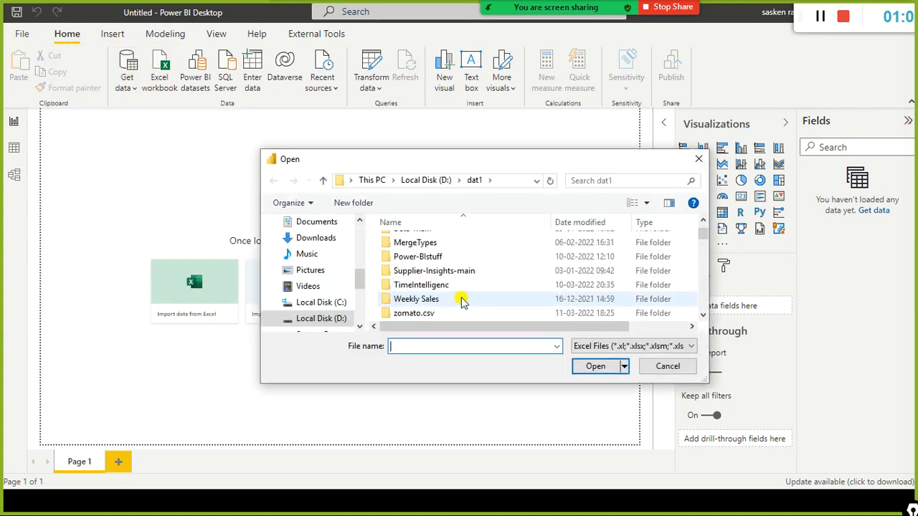
click(461, 301)
text(ncs)
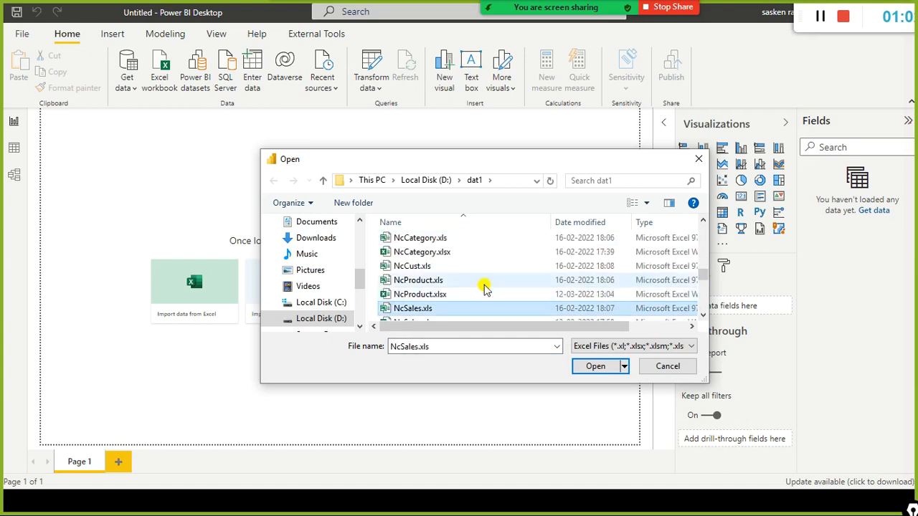
scroll(477, 284, down, 1)
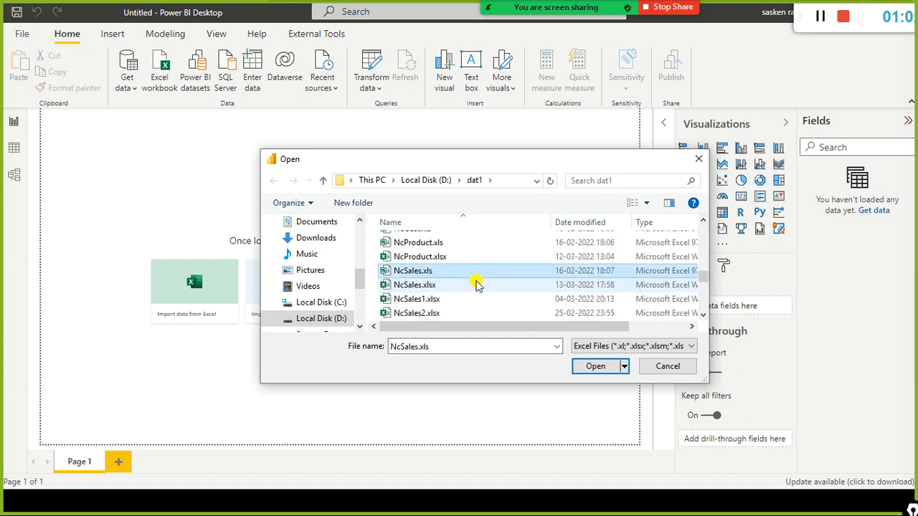
click(429, 287)
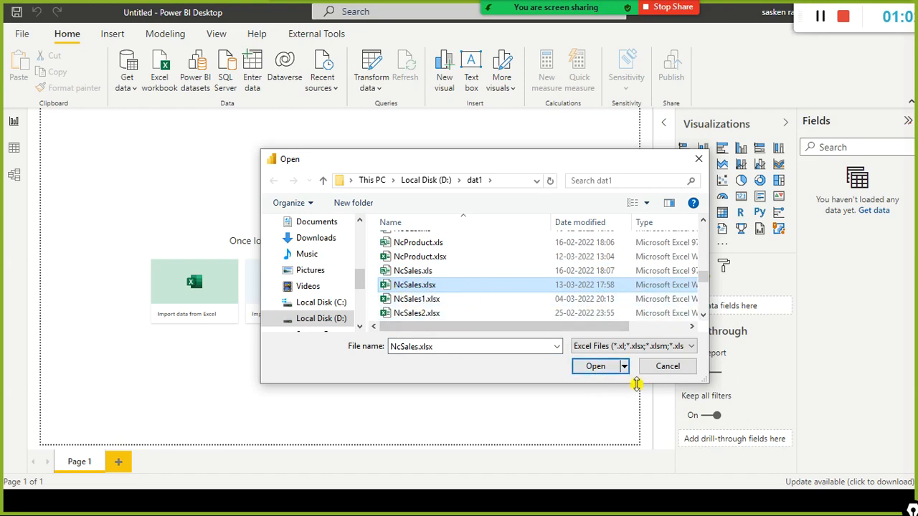
click(601, 368)
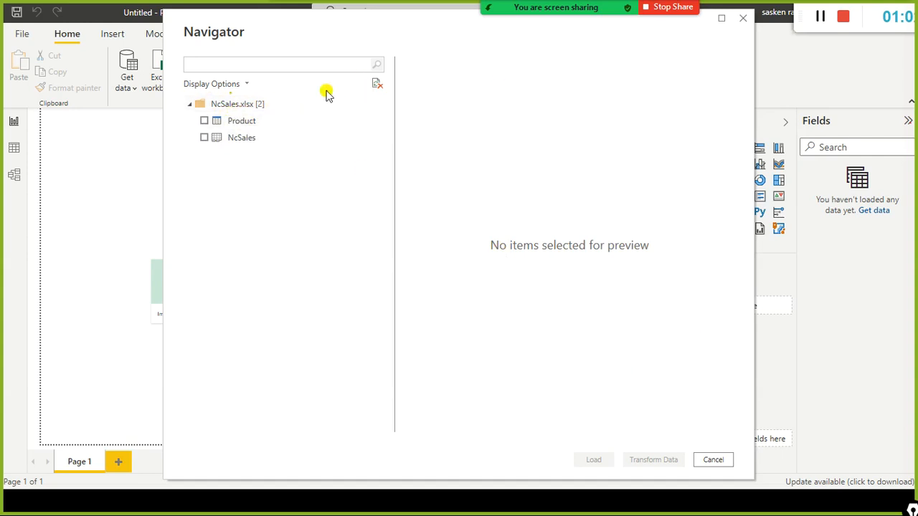
click(708, 464)
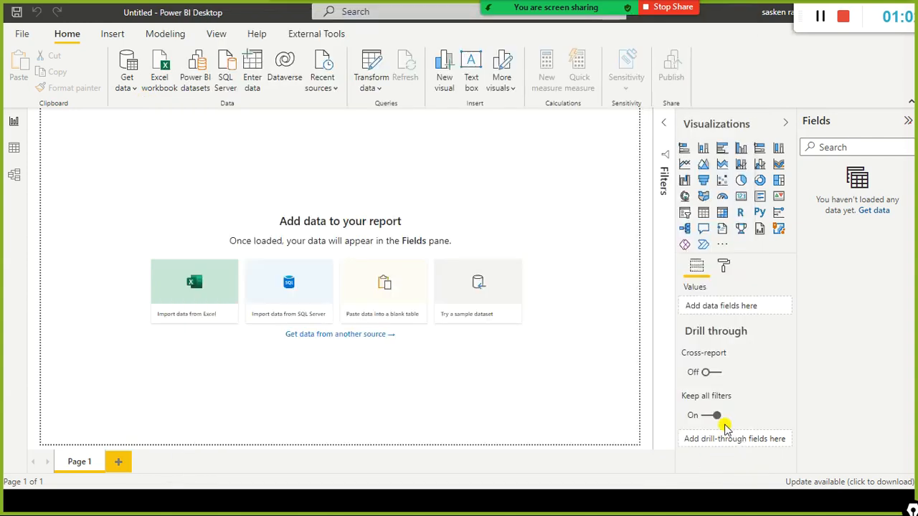
Step: Connect to the NcSales.xlsx workbook in the dat1 folder on drive D as an Excel workbook source
click(133, 90)
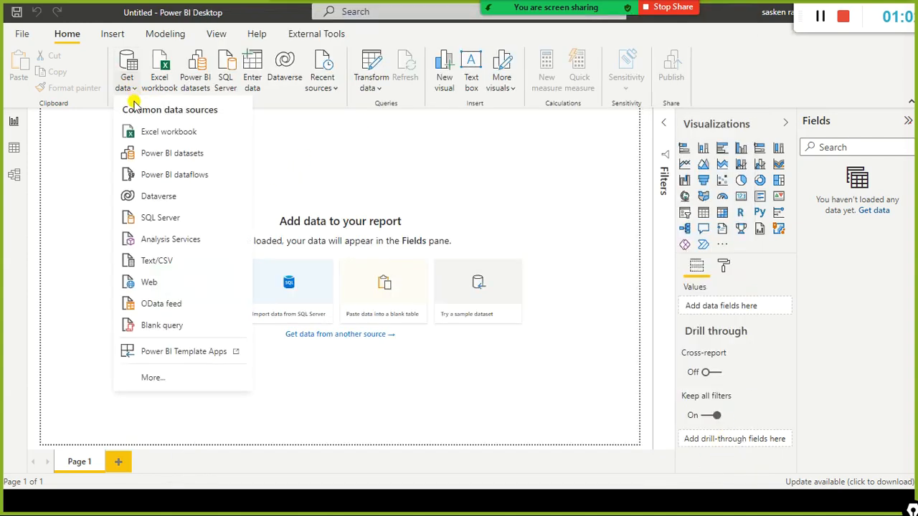
click(177, 132)
click(415, 255)
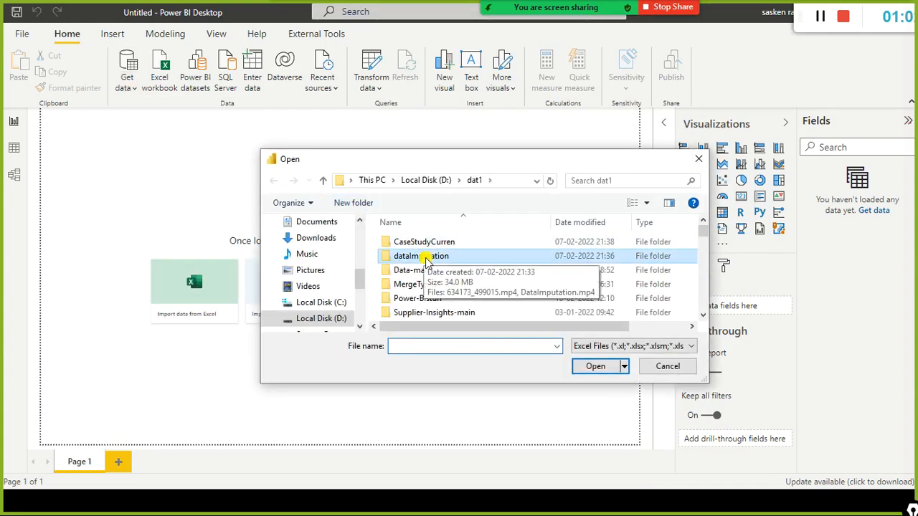
text(ncs)
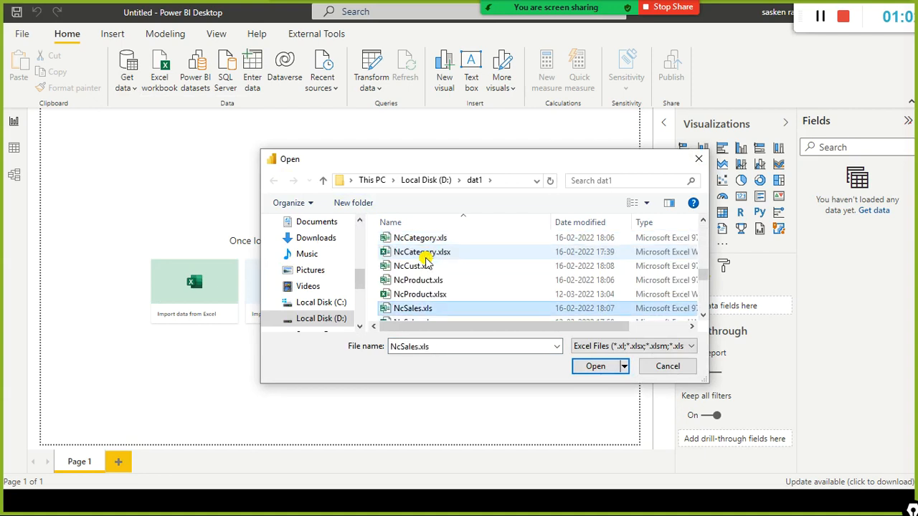
scroll(464, 294, down, 1)
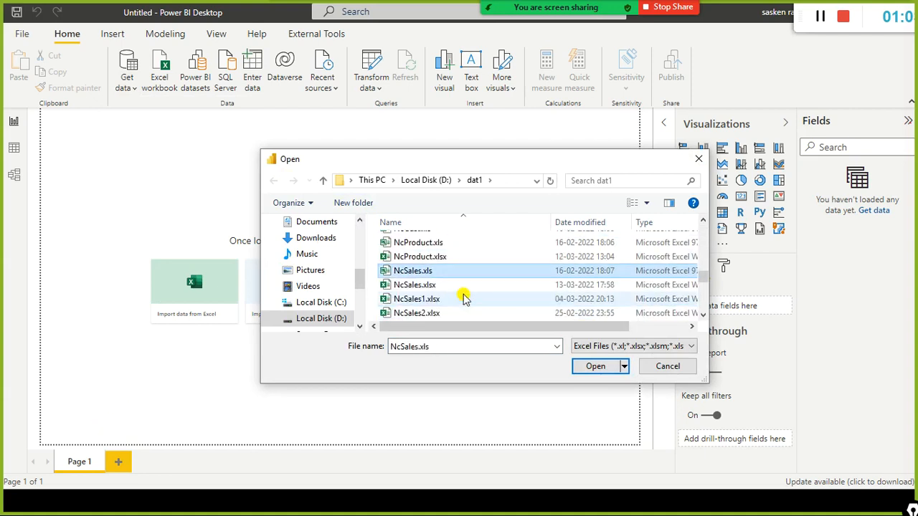
click(399, 284)
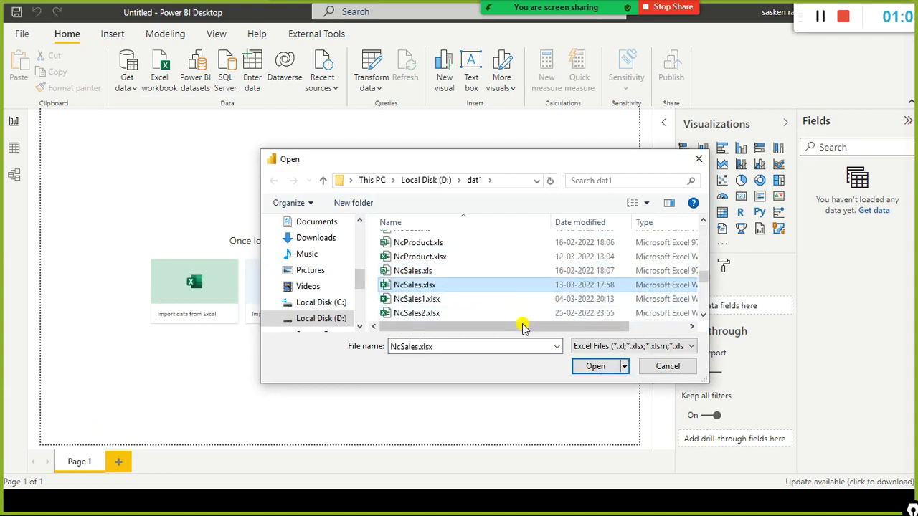
click(584, 367)
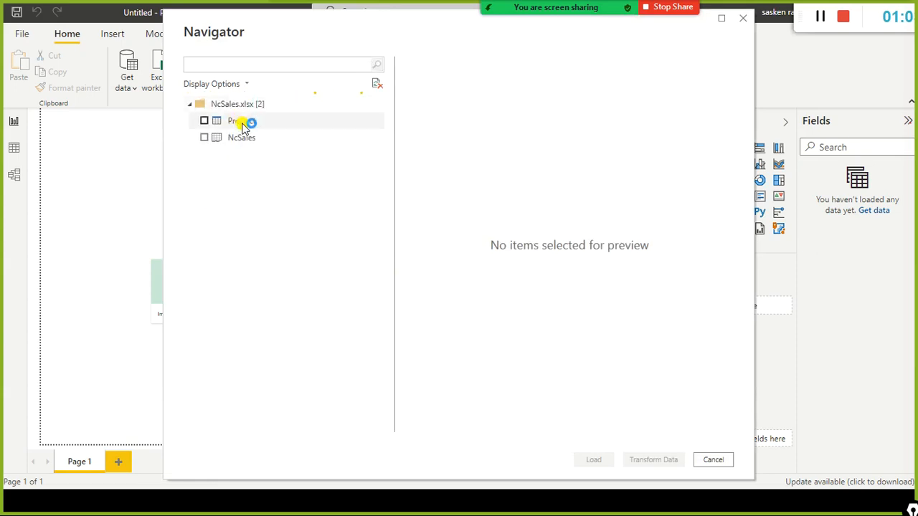
Step: Choose the NcSales sheet in the Navigator, look across its preview columns, and load it into the report
click(204, 138)
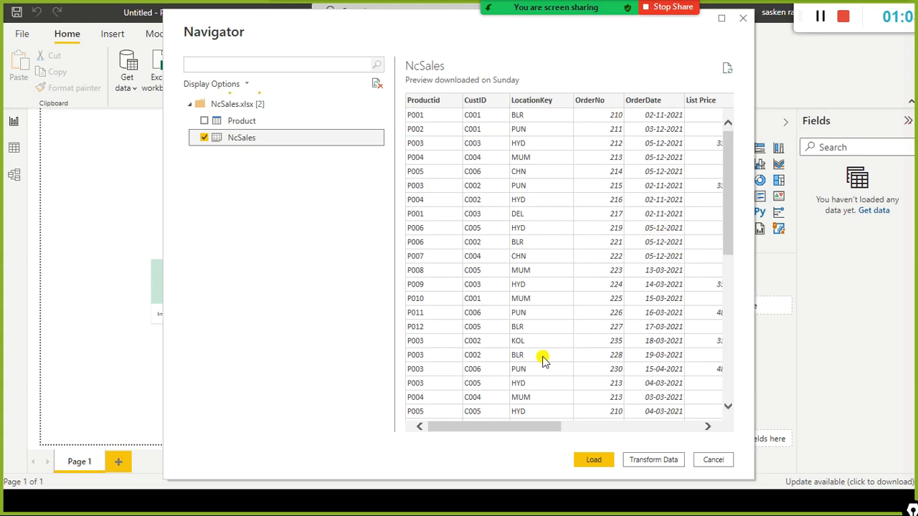
drag(531, 432, 746, 407)
click(590, 463)
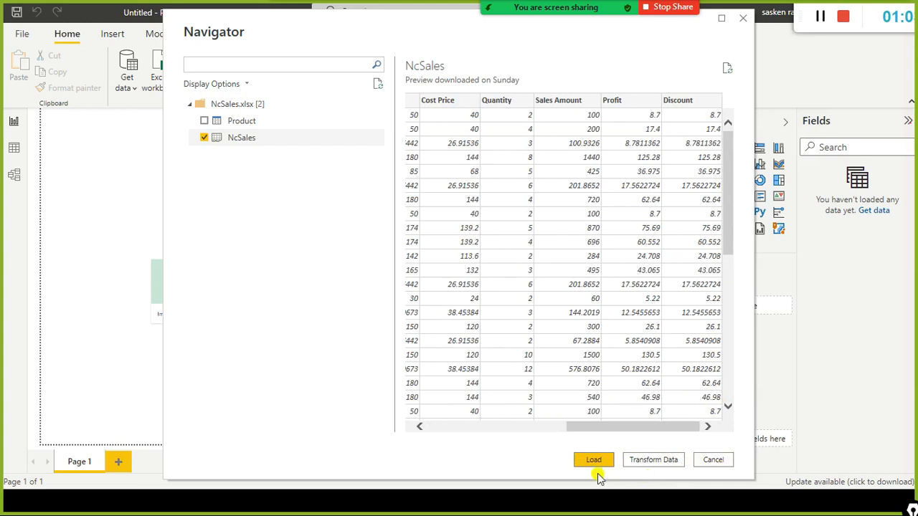
click(594, 462)
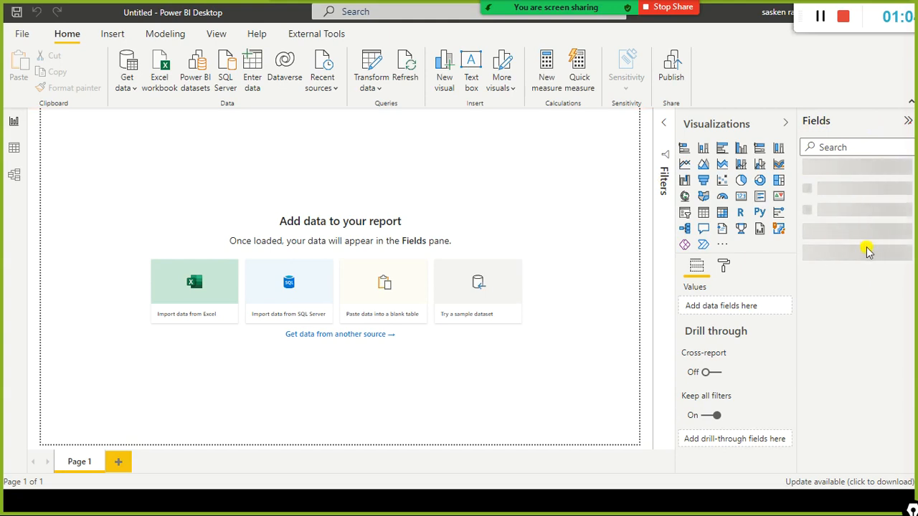
Step: Switch to File Explorer and find NcSales.xlsx in the dat1 folder, checking back against the report
key(alt+Tab)
key(alt+Tab)
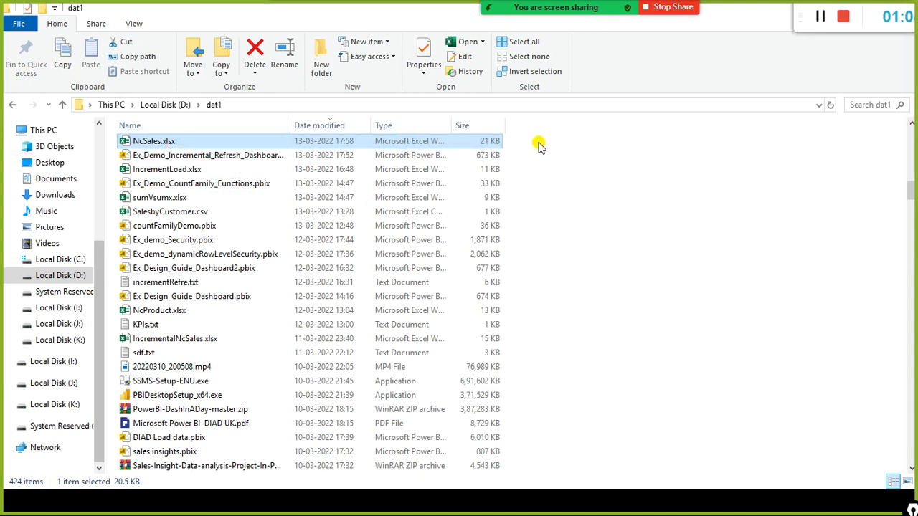
key(alt+Tab)
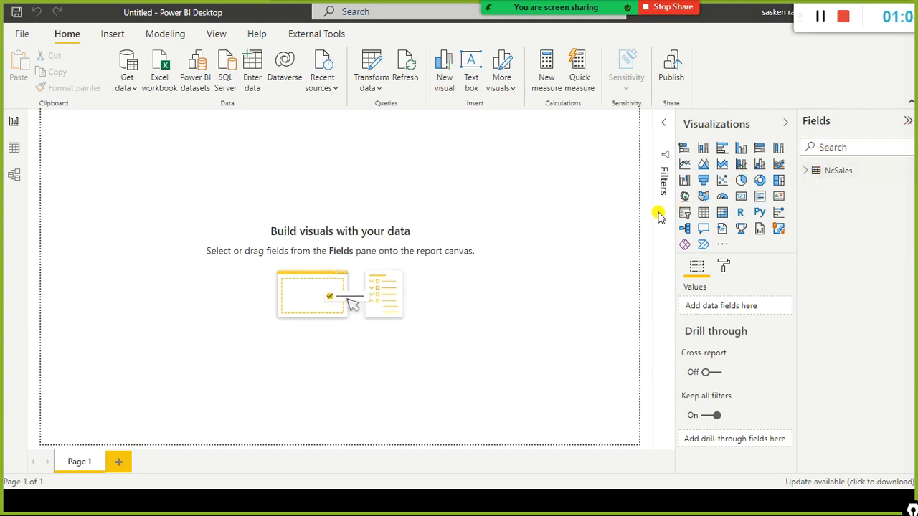
key(alt+Tab)
click(338, 147)
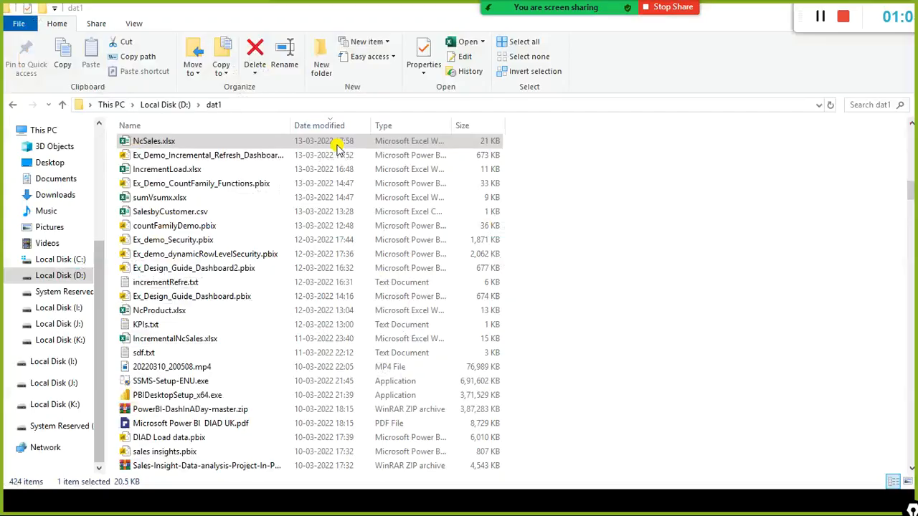
key(alt+Tab)
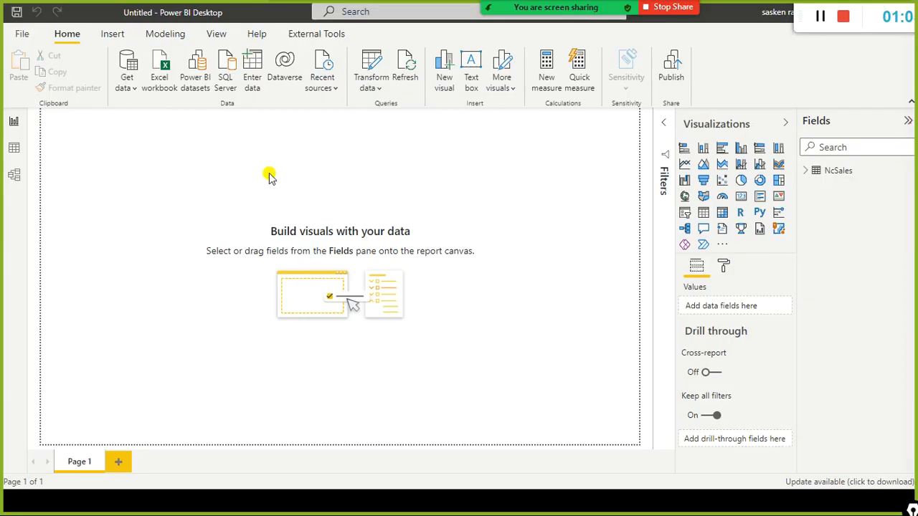
key(alt+Tab)
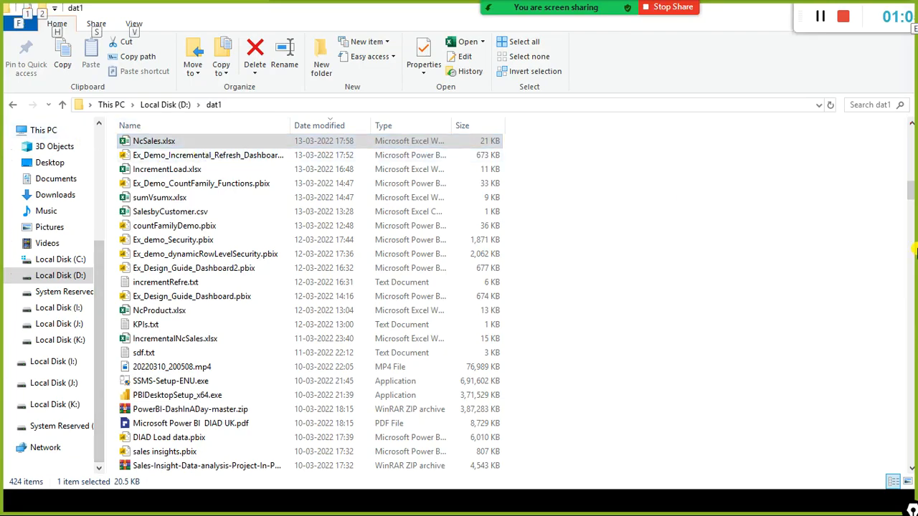
key(alt+Tab)
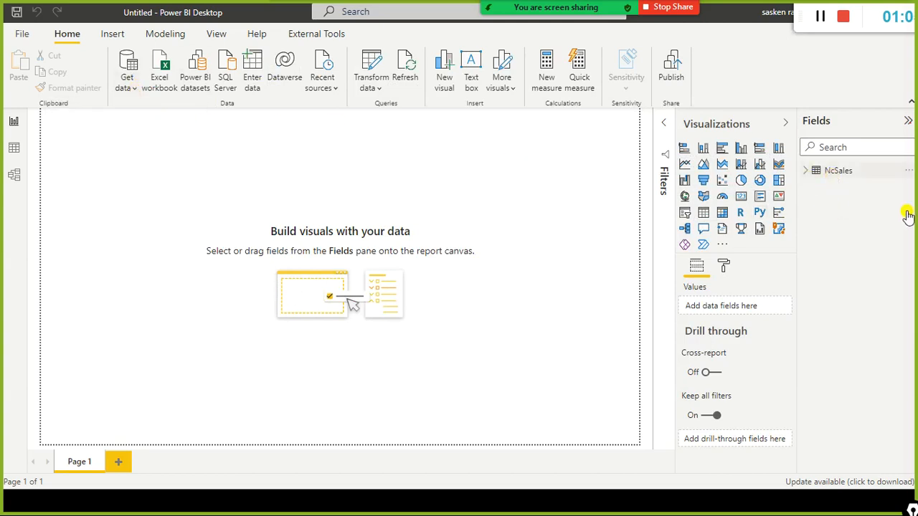
key(alt+Tab)
key(alt+Tab)
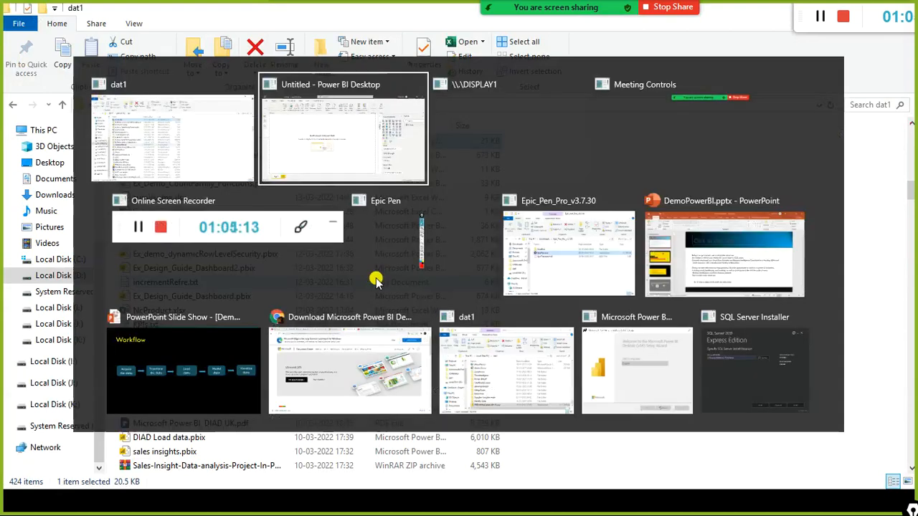
click(368, 276)
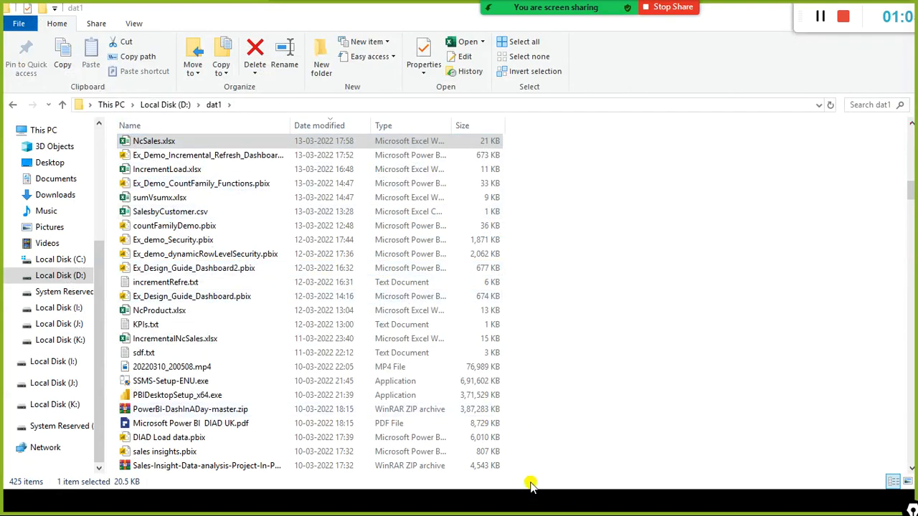
Step: Shrink the dat1 window, place it over the report canvas, and bring up the NcSales.xlsx workbook in Excel
key(super)
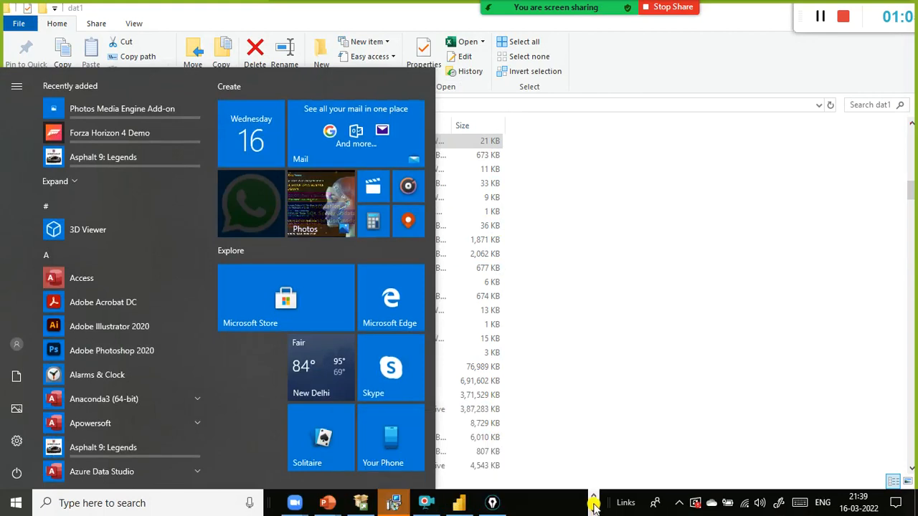
click(593, 495)
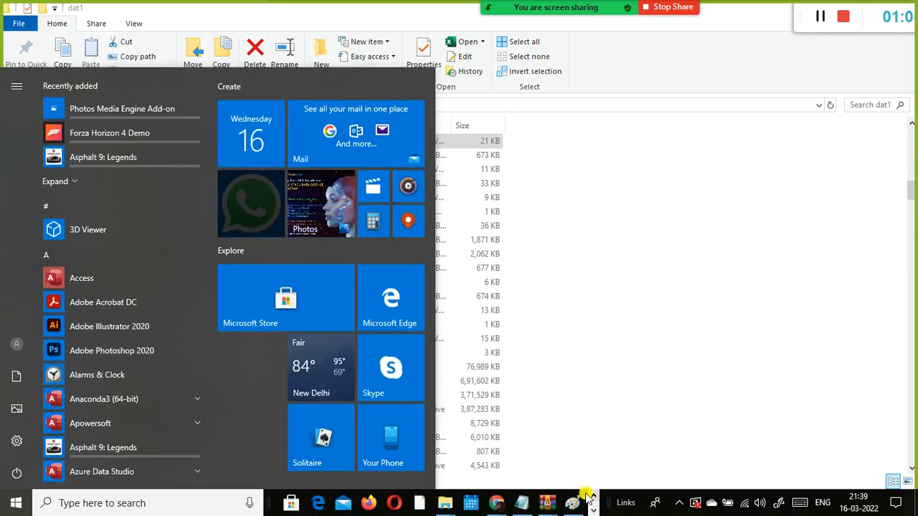
double_click(422, 8)
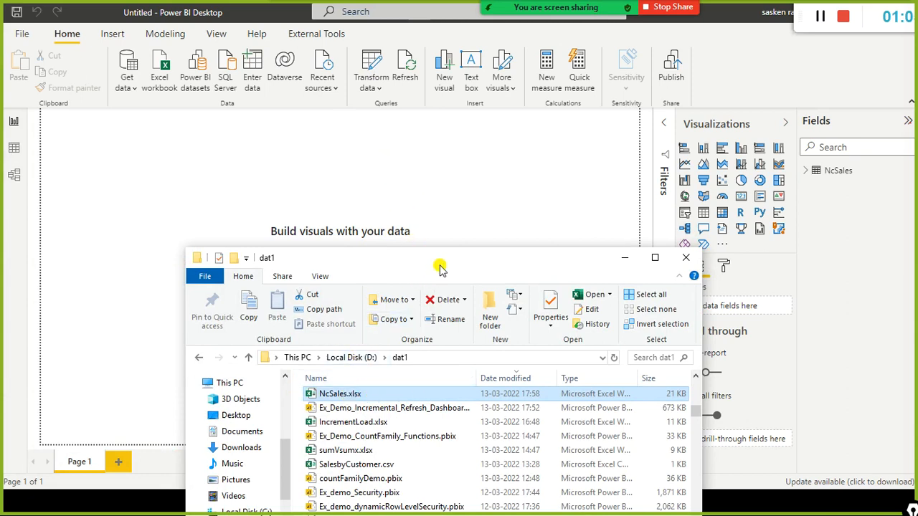
drag(441, 266, 379, 155)
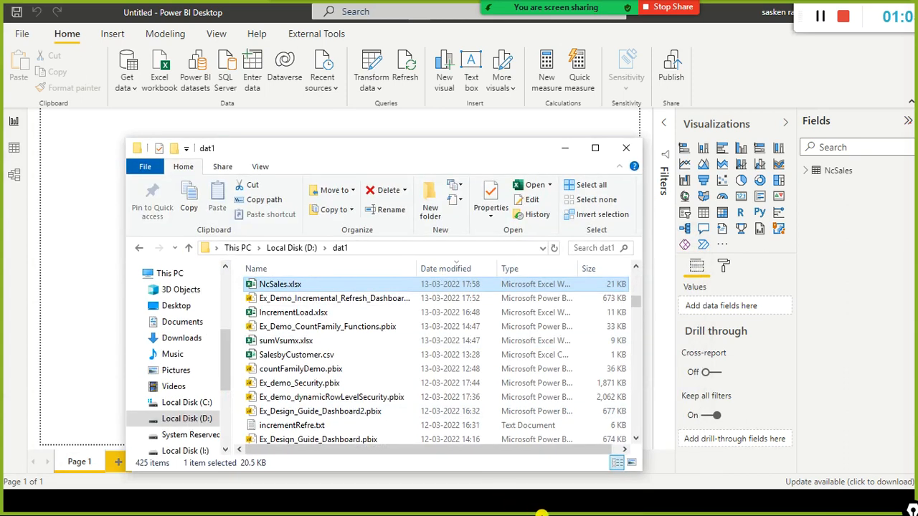
key(super)
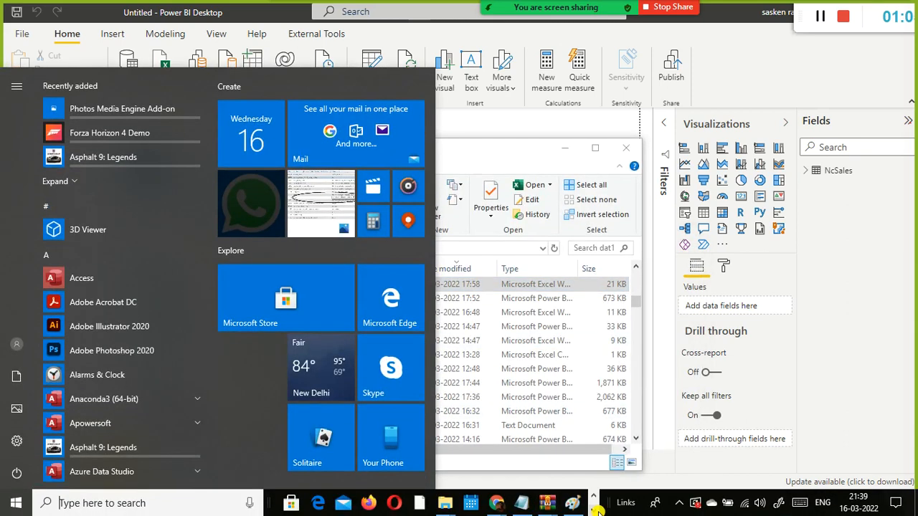
click(526, 502)
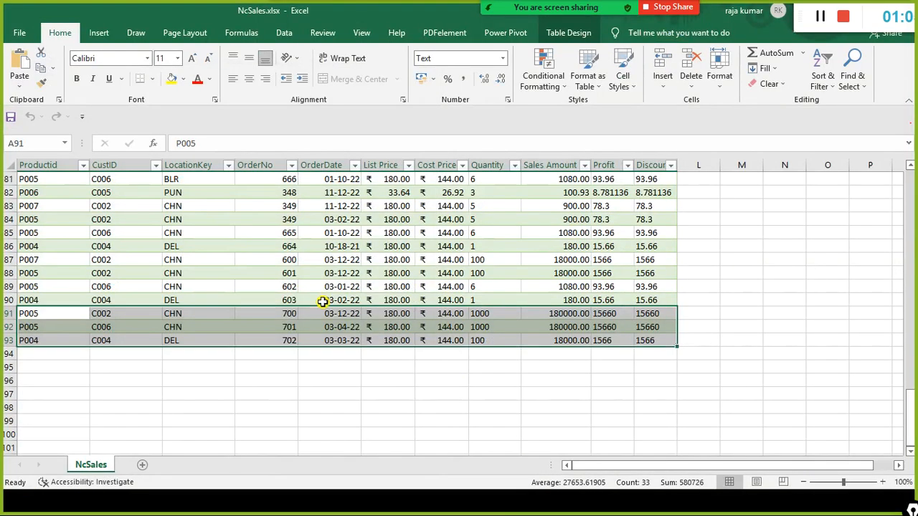
Step: Look through the NcSales worksheet from its header row to its last rows, ending back at the column headers
click(357, 378)
scroll(303, 319, up, 5)
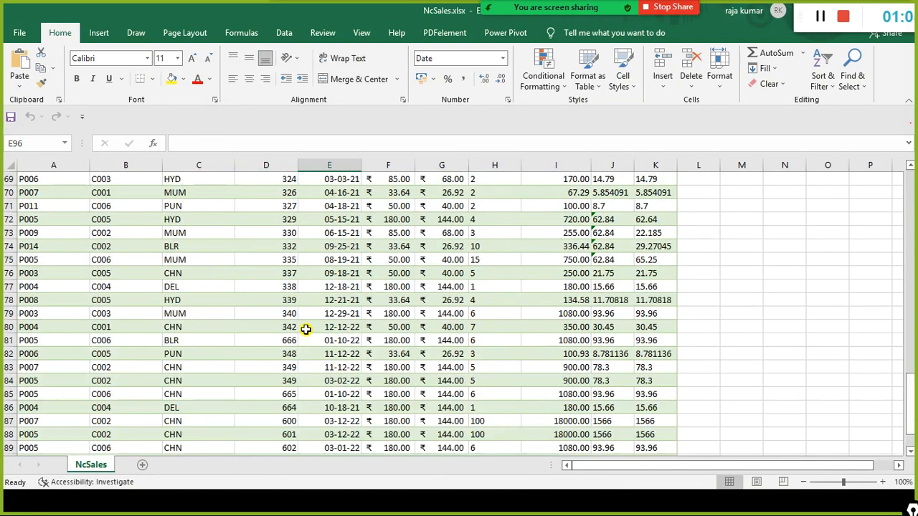
scroll(306, 330, up, 20)
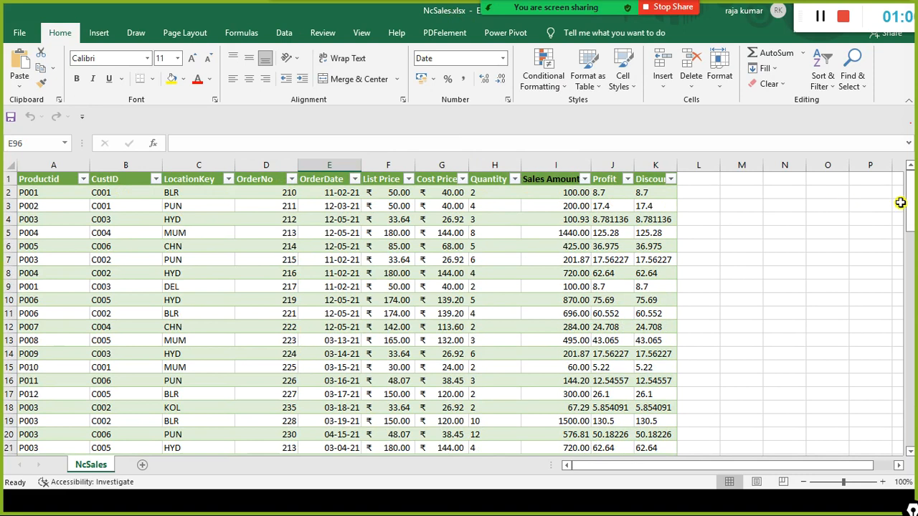
drag(910, 204, 912, 448)
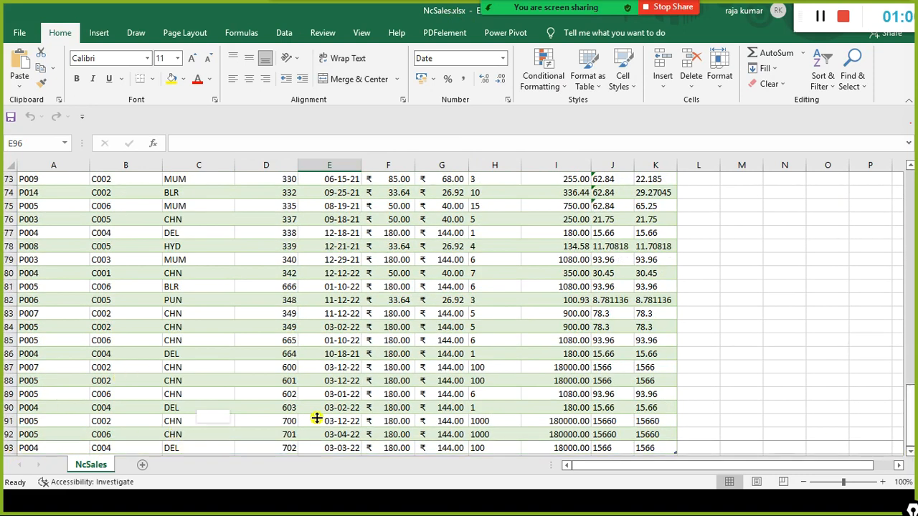
scroll(834, 243, up, 13)
scroll(838, 241, up, 11)
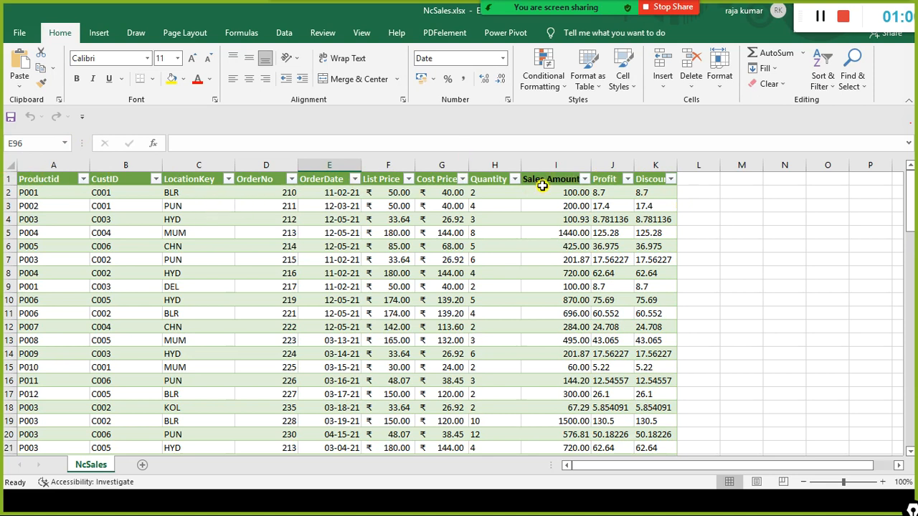
Step: Switch back to Power BI Desktop and expand the NcSales table in the Fields pane to list its columns
key(alt+Tab)
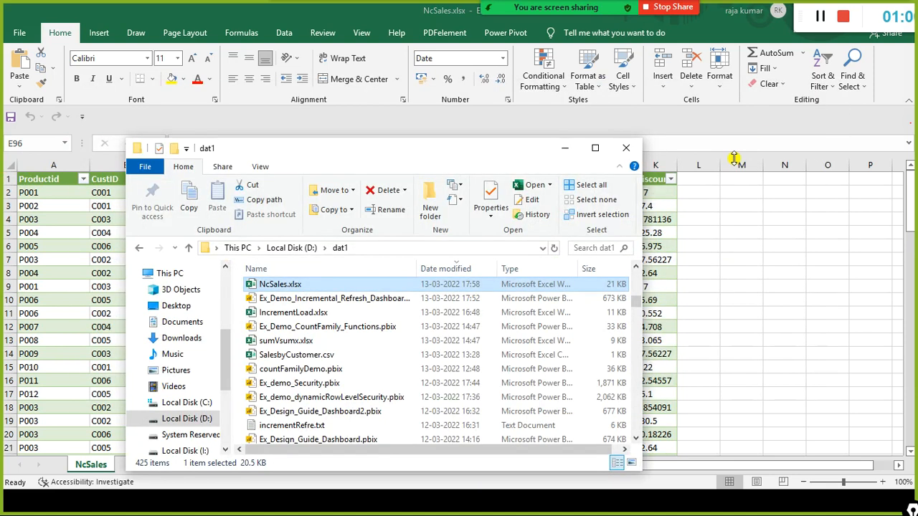
key(alt+Tab)
key(alt+Tab)
key(alt+Tab)
key(alt+Tab)
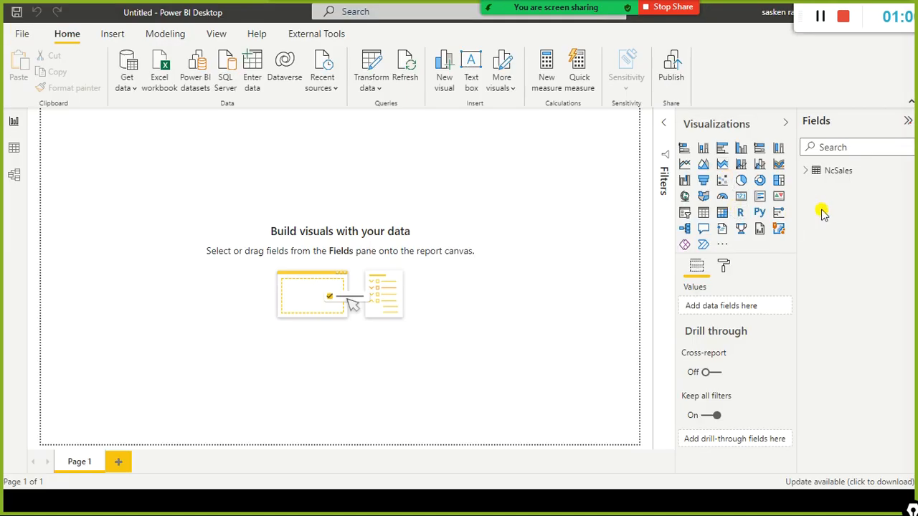
mouse_move(801, 98)
mouse_down()
mouse_move(803, 158)
mouse_move(915, 202)
mouse_up()
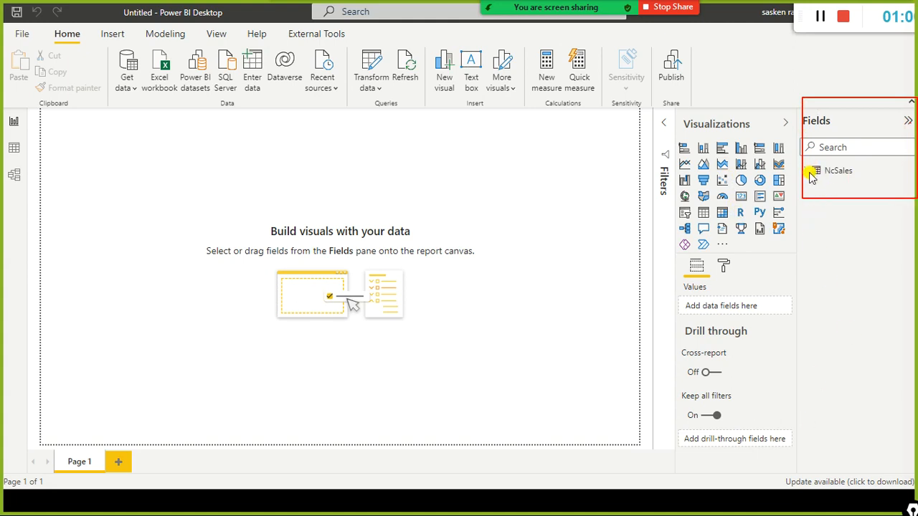
mouse_move(807, 164)
mouse_down()
mouse_move(841, 192)
mouse_move(896, 190)
mouse_up()
key(Escape)
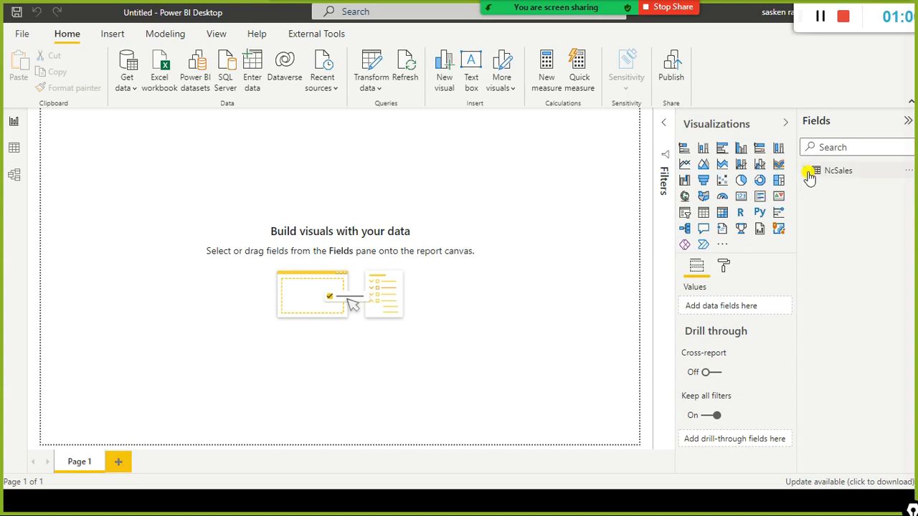
click(808, 172)
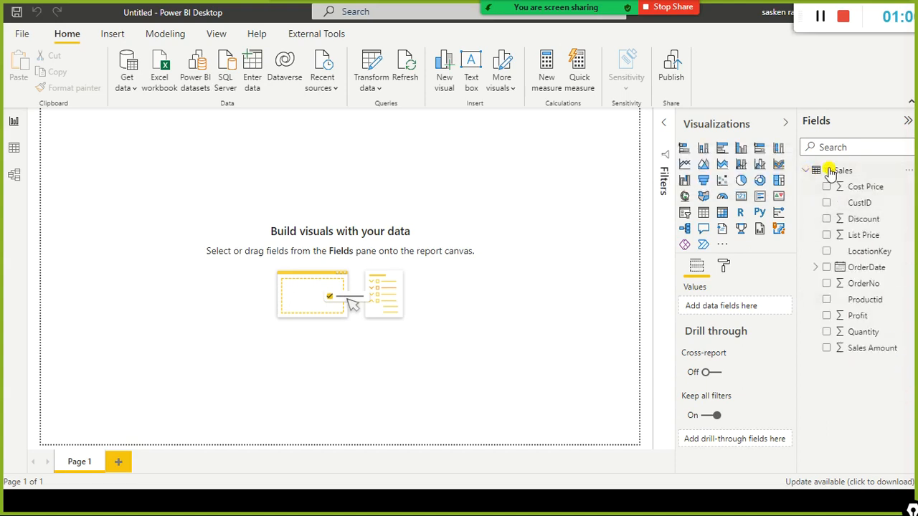
Step: Compare the column headers of the NcSales worksheet in Excel with the NcSales fields listed in Power BI Desktop
key(alt+Tab)
key(alt+Tab)
key(alt+Tab)
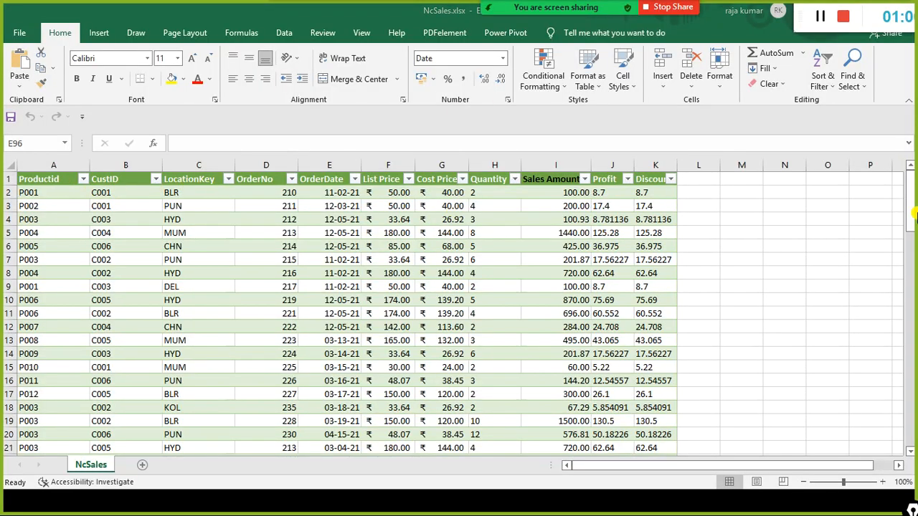
key(alt+Tab)
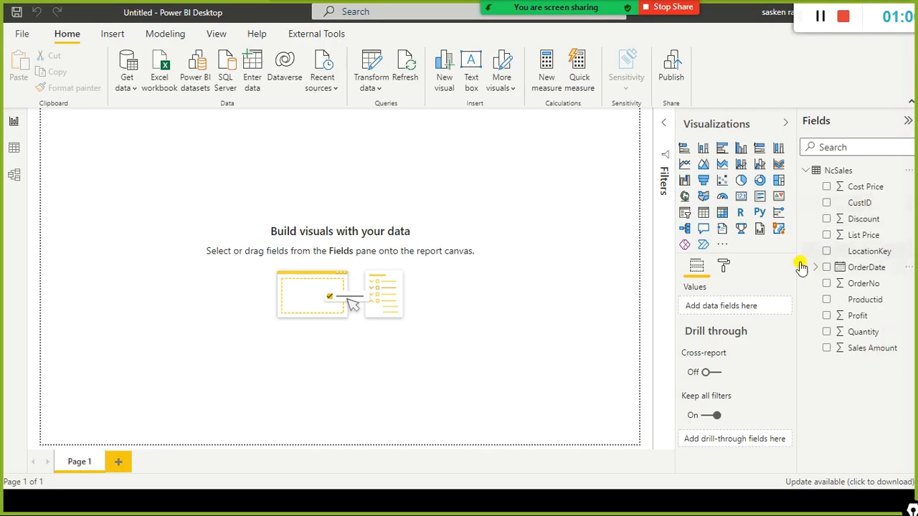
key(alt+Tab)
key(alt+Tab)
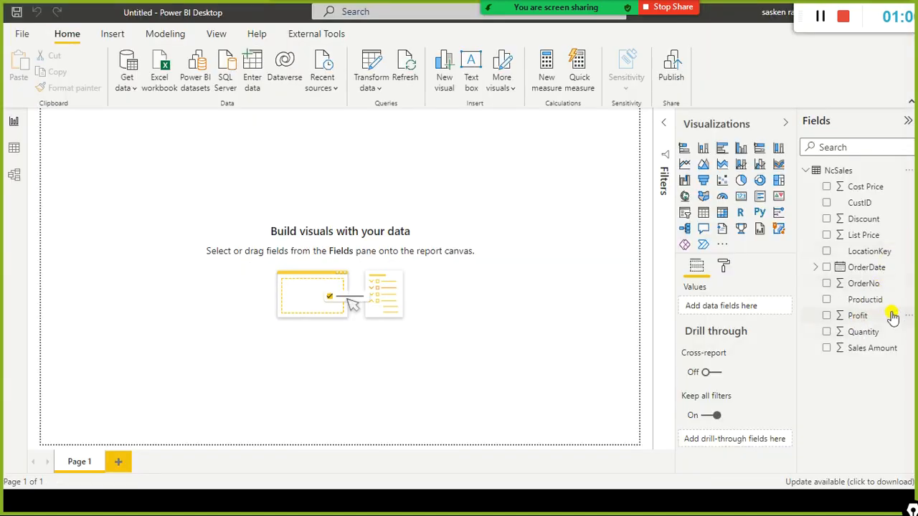
Step: Recheck the NcSales worksheet in Excel against the imported fields, ending back in Power BI Desktop
key(alt+Tab)
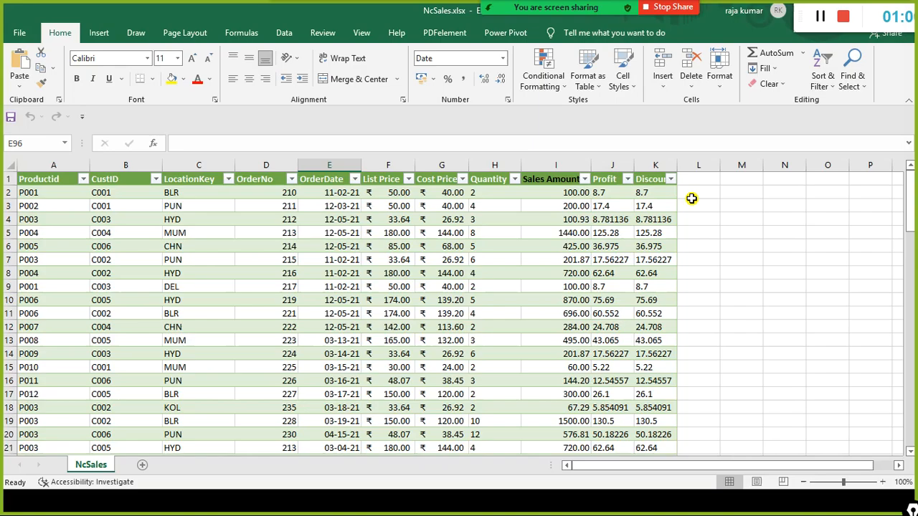
key(alt+Tab)
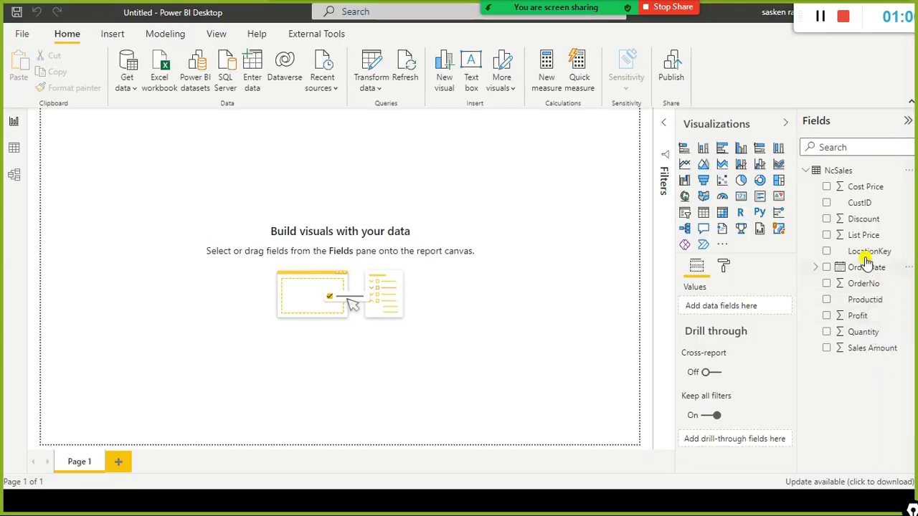
drag(862, 216, 858, 224)
key(alt+Tab)
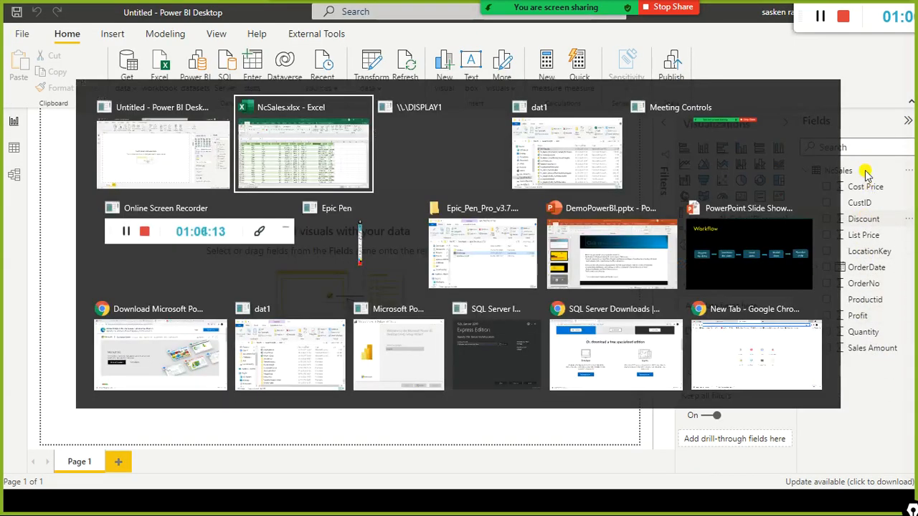
key(alt+Tab)
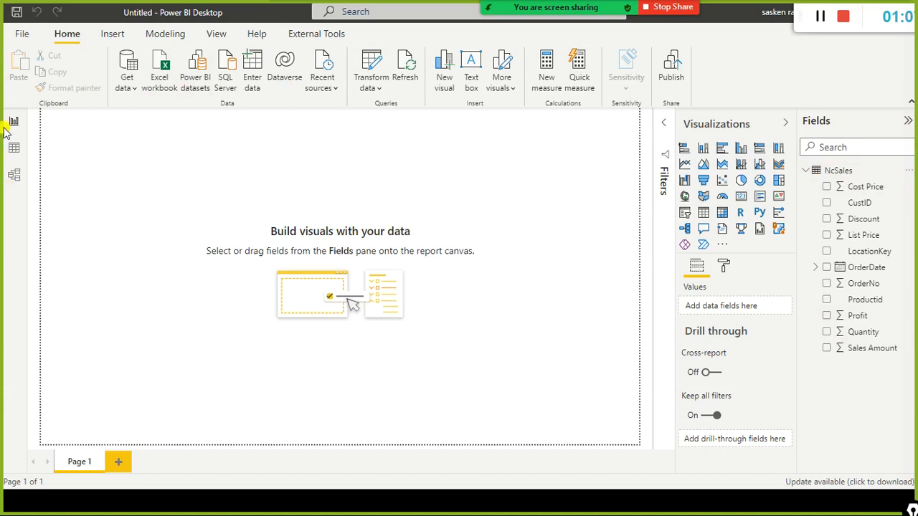
Step: Outline the three view switchers and the Data view one with red annotation rectangles, and clear the marks
mouse_move(7, 112)
mouse_down()
mouse_move(10, 205)
mouse_move(33, 195)
mouse_up()
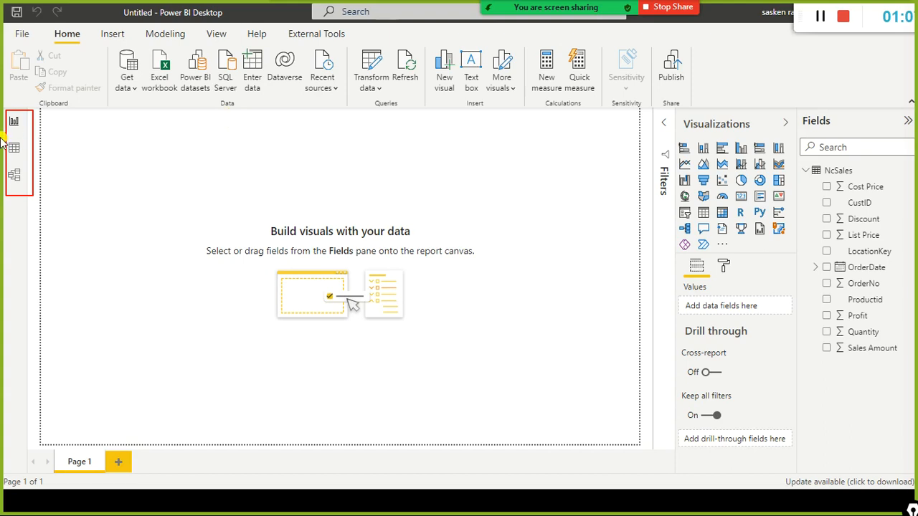
drag(7, 139, 28, 157)
key(Escape)
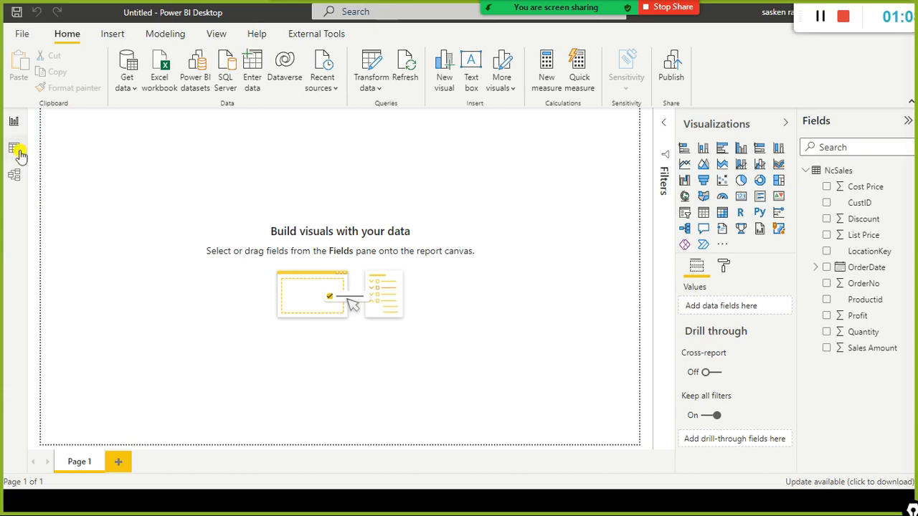
Step: Examine the NcSales rows and expanded field list in Data view, and return to Report view
click(16, 150)
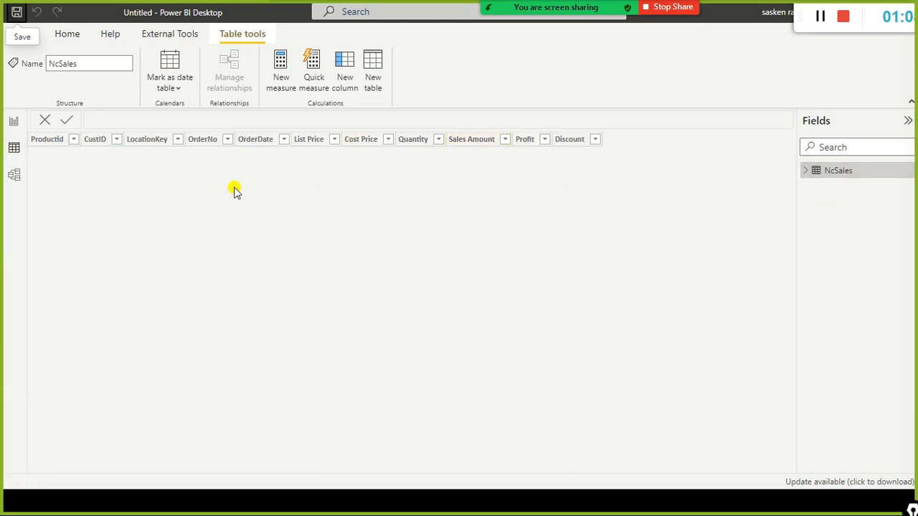
click(806, 172)
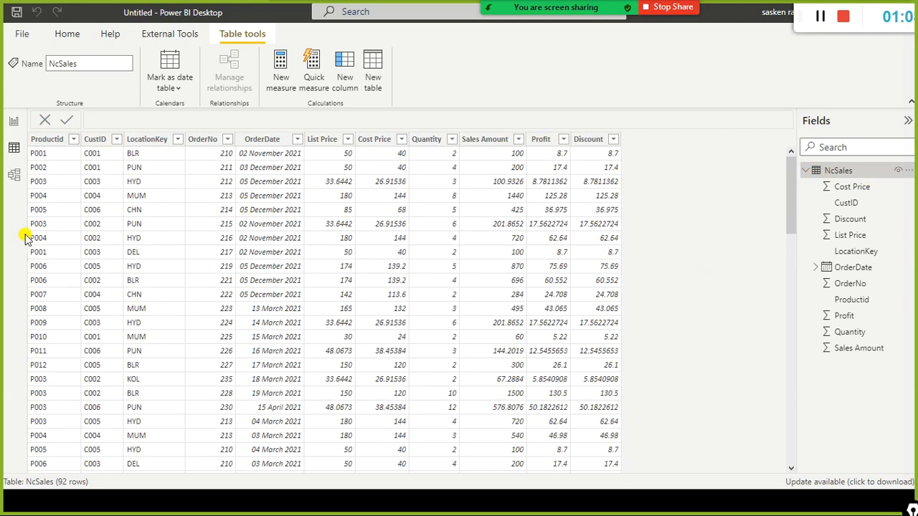
drag(789, 219, 794, 143)
click(11, 124)
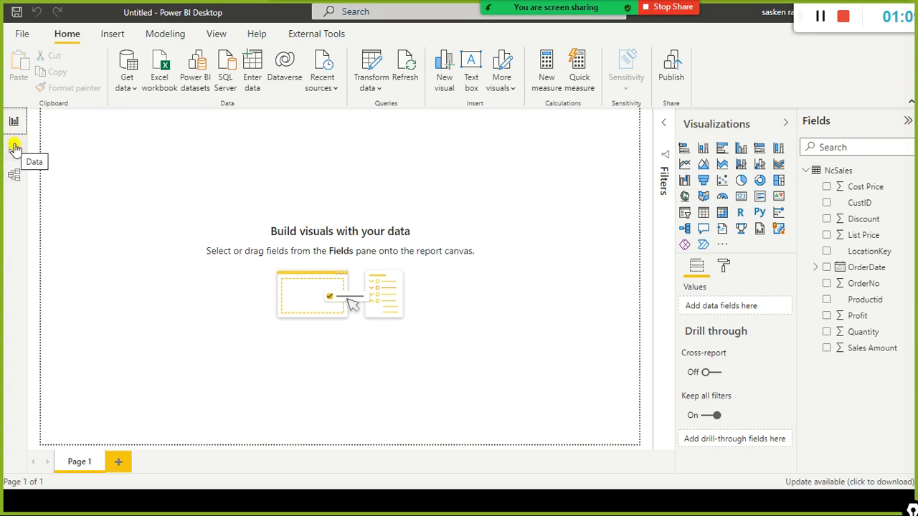
Step: Switch to the PowerPoint slide show displaying the Power BI Desktop Components slide
key(alt+Tab)
key(alt+Tab)
key(alt+Tab)
key(alt+Tab)
key(alt+Tab)
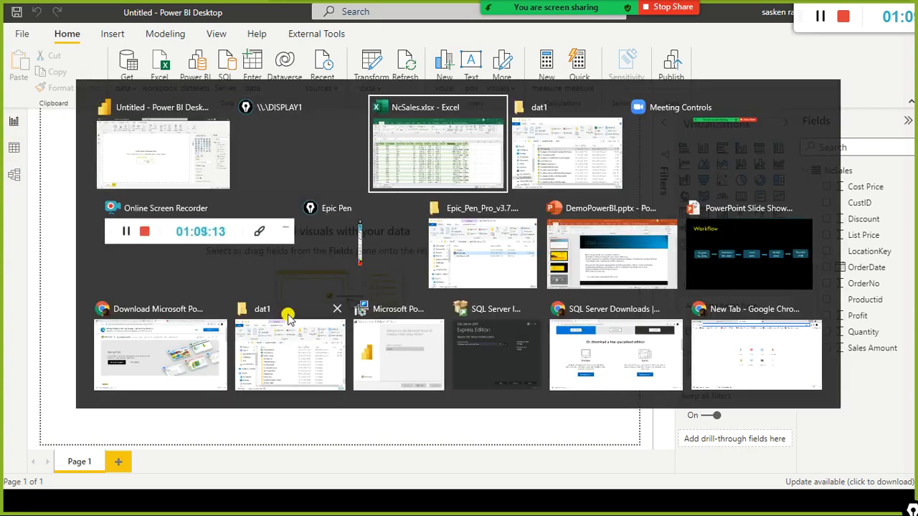
key(alt+Tab)
key(alt+Tab)
key(alt+Tab)
key(alt+Tab)
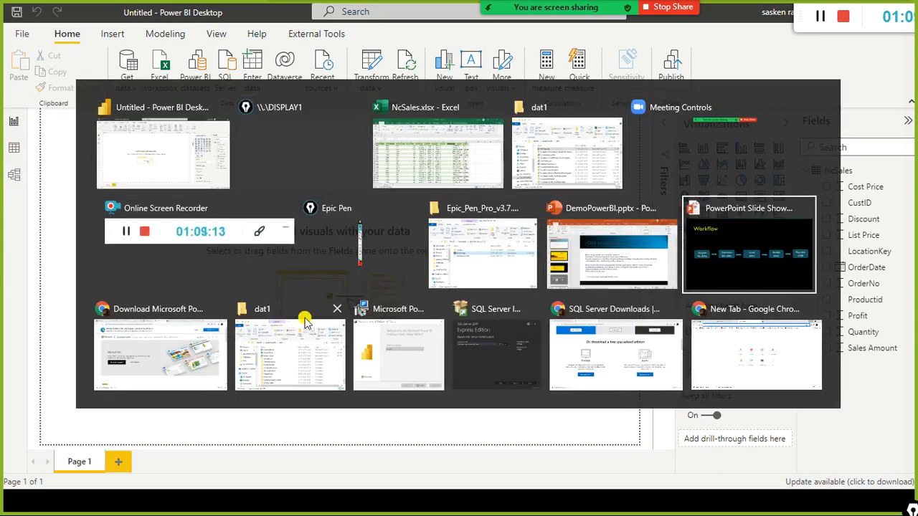
key(alt+Tab)
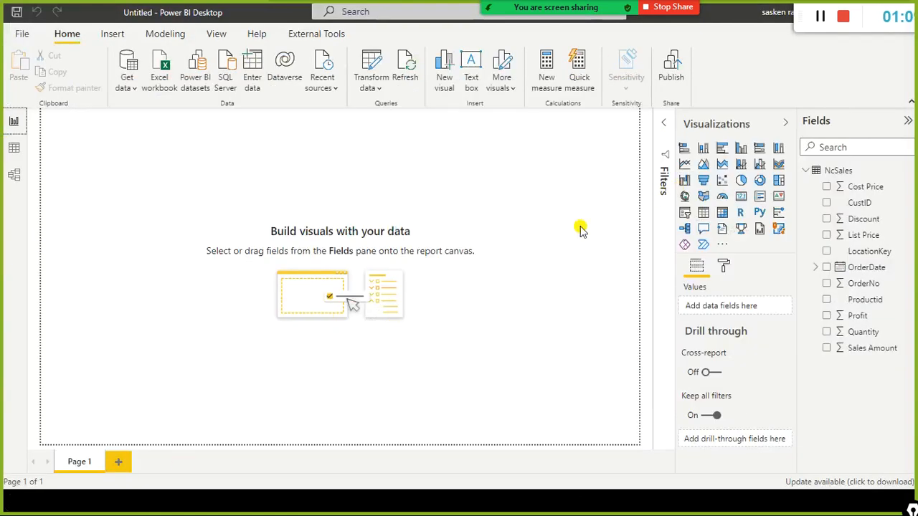
key(alt+Tab)
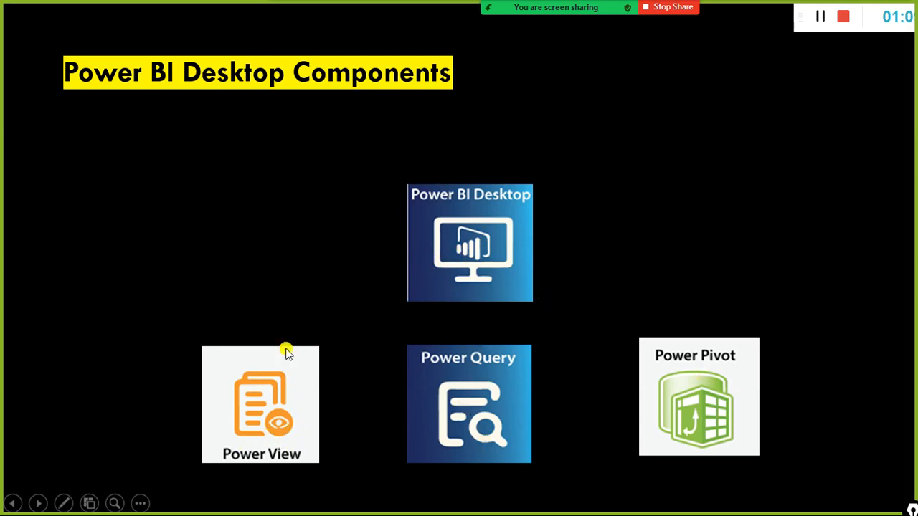
Step: Show the NcSales table in Power BI Desktop's Model view, and mark Power Pivot on the components slide with a red arrow
key(alt+Tab)
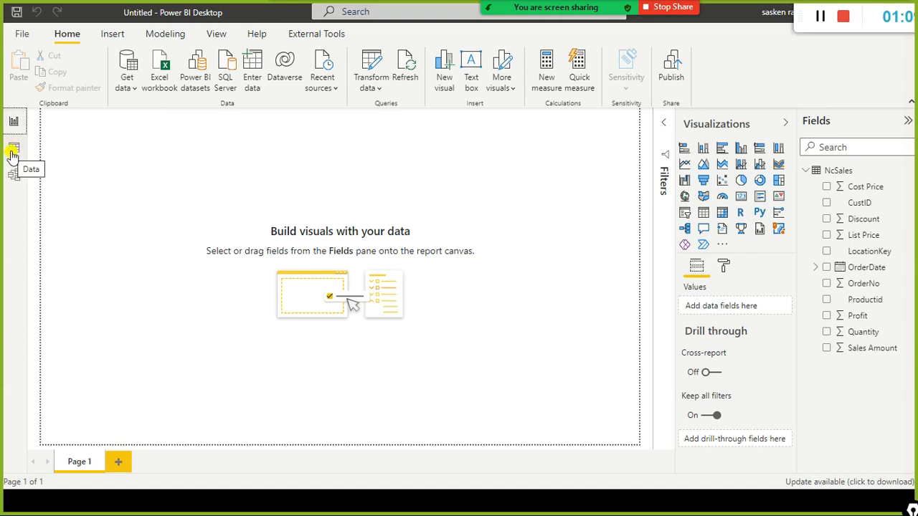
click(13, 179)
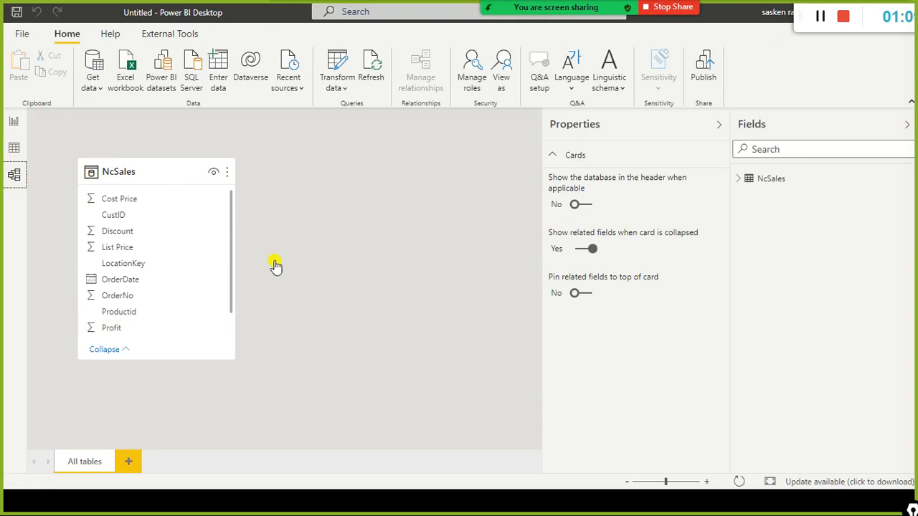
key(alt+Tab)
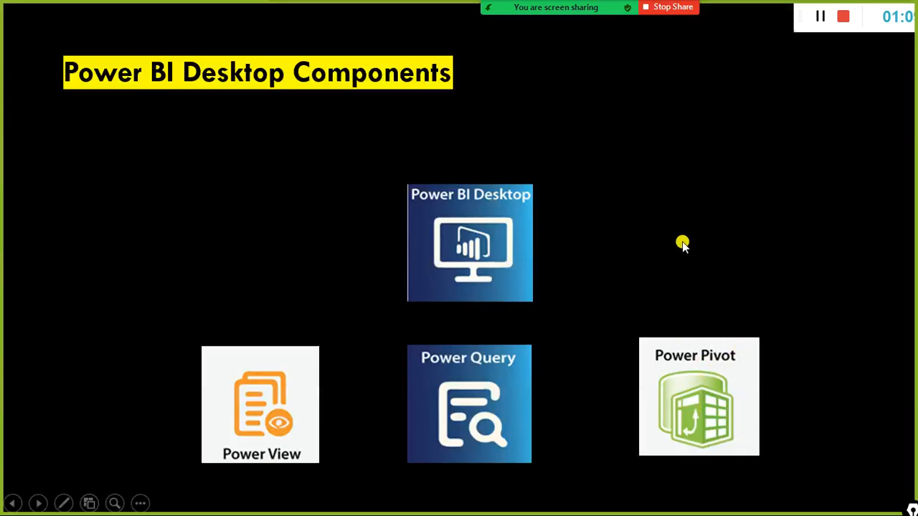
drag(690, 206, 689, 323)
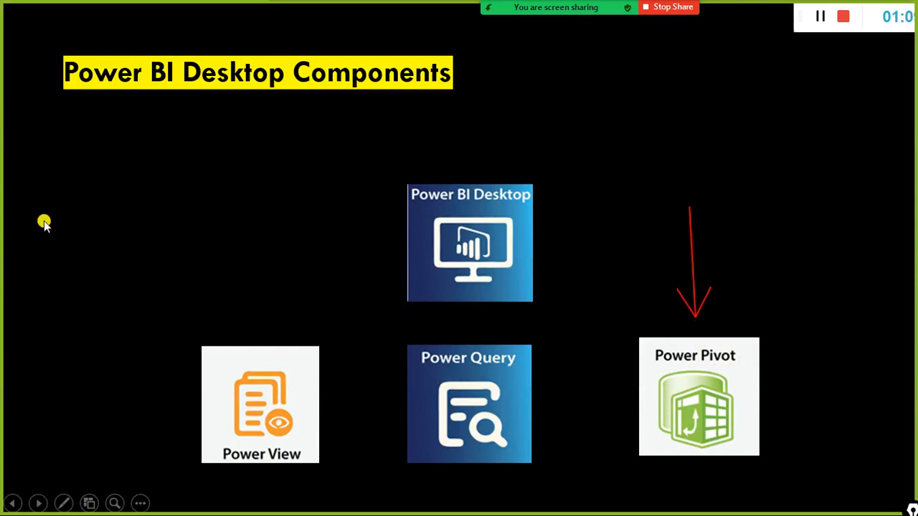
Step: Switch back to Power BI Desktop and draw a red arrow pointing at the Model view switcher
key(alt+Tab)
key(alt+Tab)
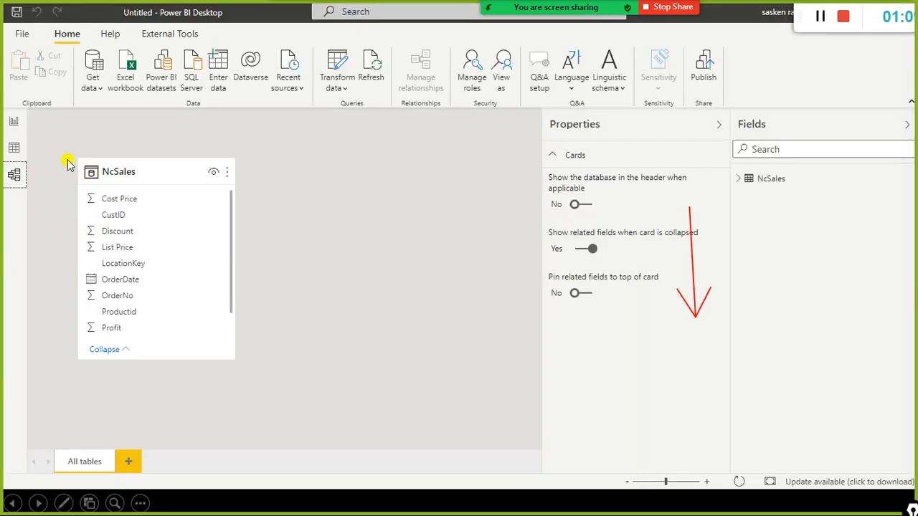
drag(178, 127, 24, 175)
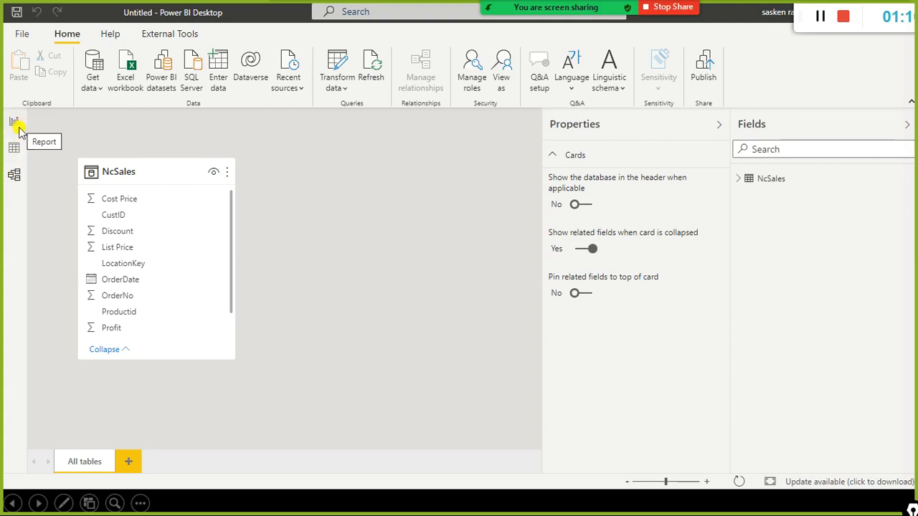
Step: Review the NcSales table in Data view and Model view, ending in Report view
click(14, 149)
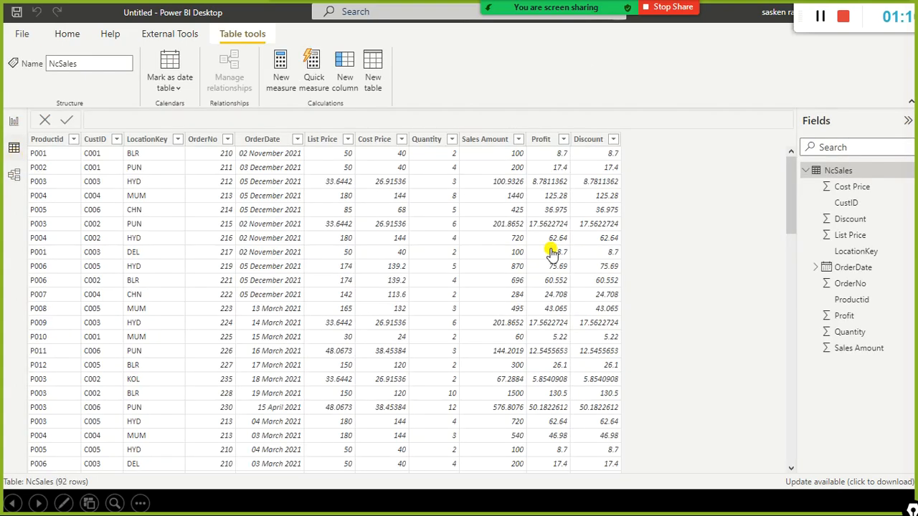
click(14, 175)
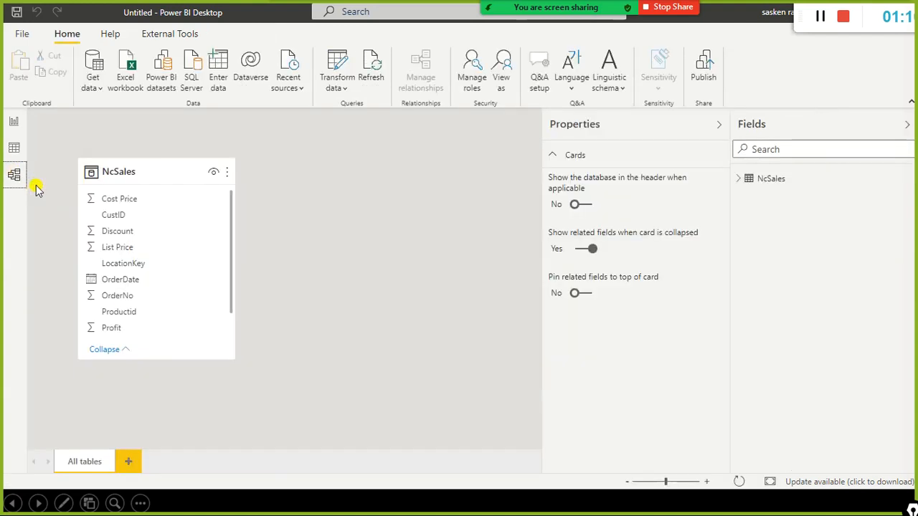
click(14, 148)
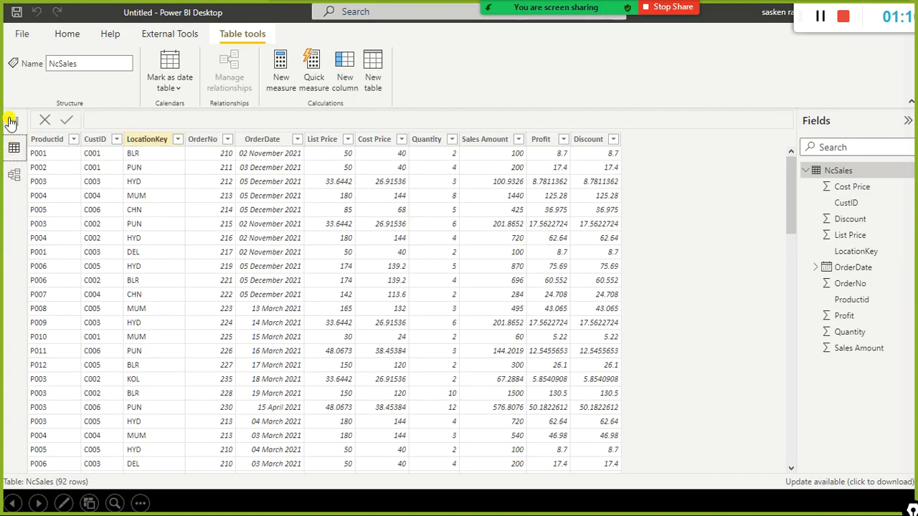
click(14, 121)
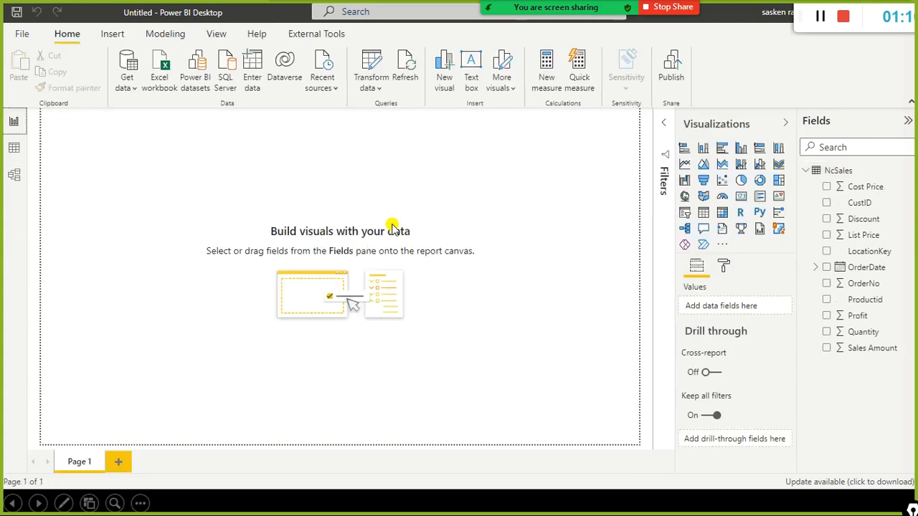
Step: Relate Power Query on the components slide to Transform data in Power BI Desktop by pointing a red arrow at each
key(alt+Tab)
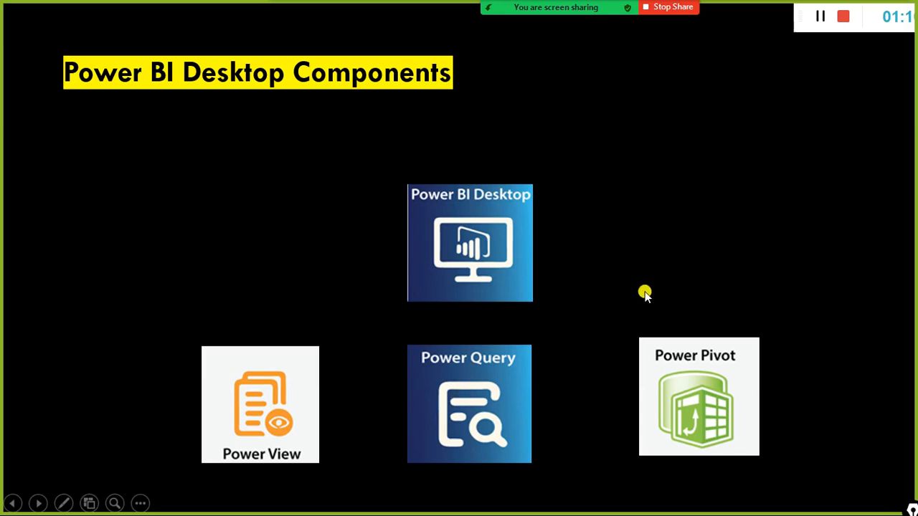
mouse_move(673, 196)
mouse_down()
mouse_move(523, 385)
mouse_move(515, 373)
mouse_up()
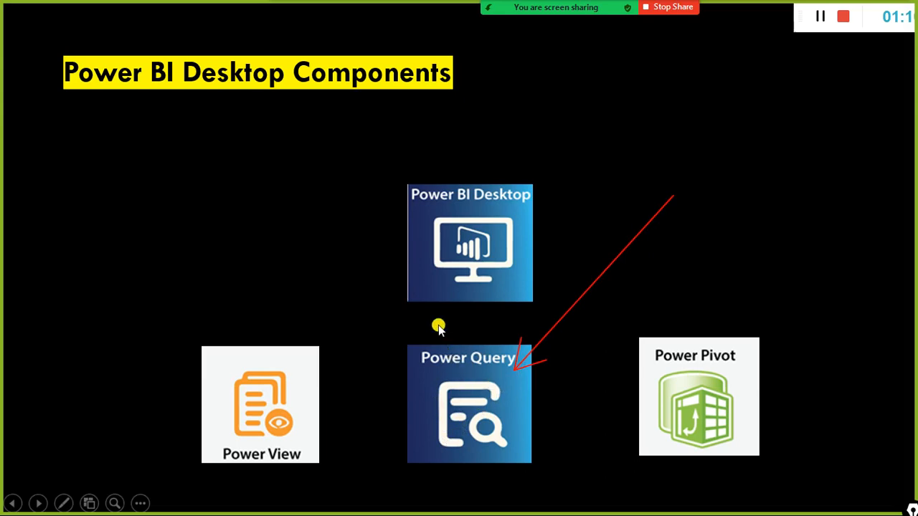
key(alt+Tab)
key(alt+Tab)
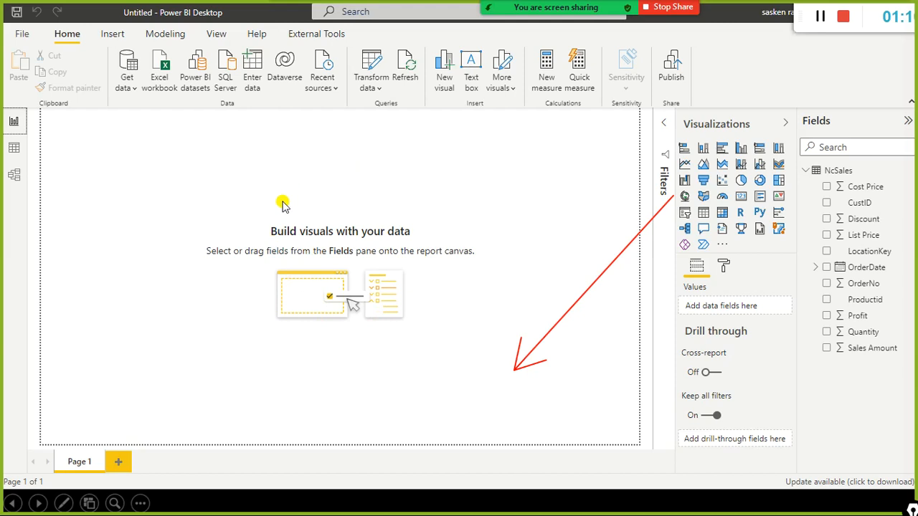
mouse_move(242, 211)
mouse_down()
mouse_move(349, 86)
mouse_move(355, 92)
mouse_up()
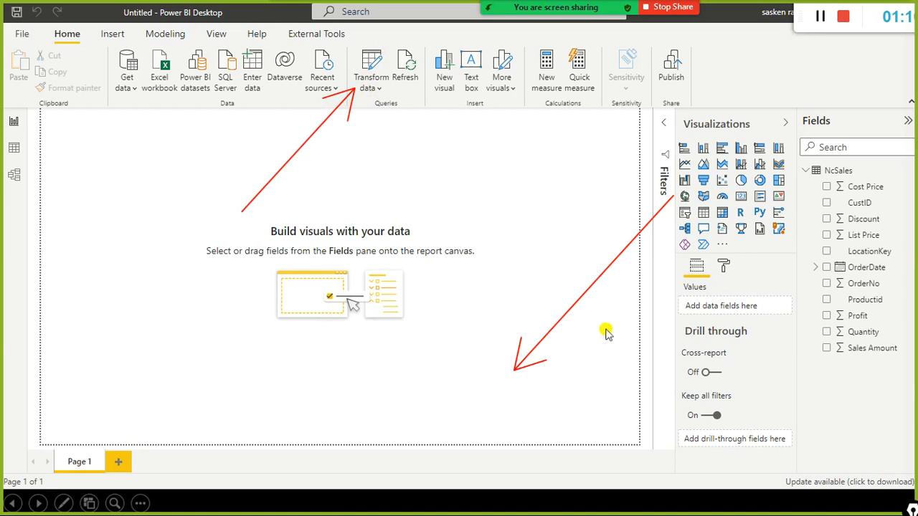
key(alt+Tab)
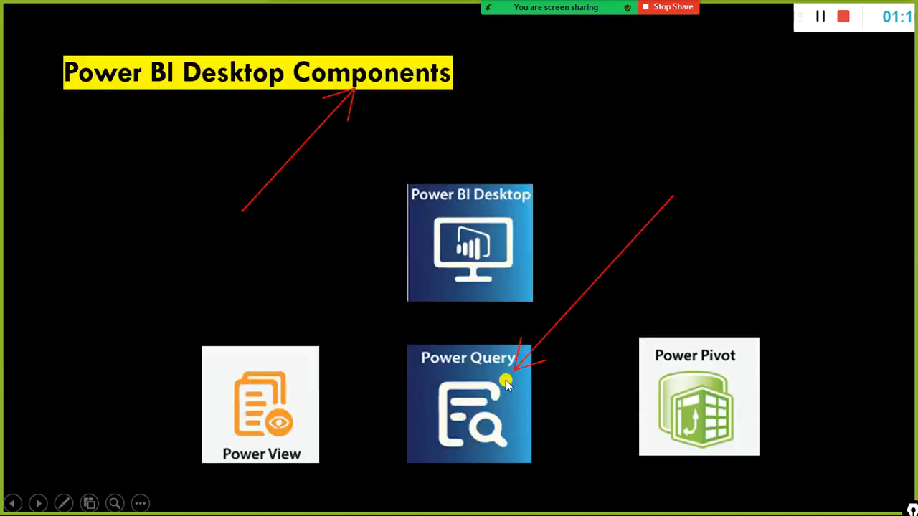
key(alt+Tab)
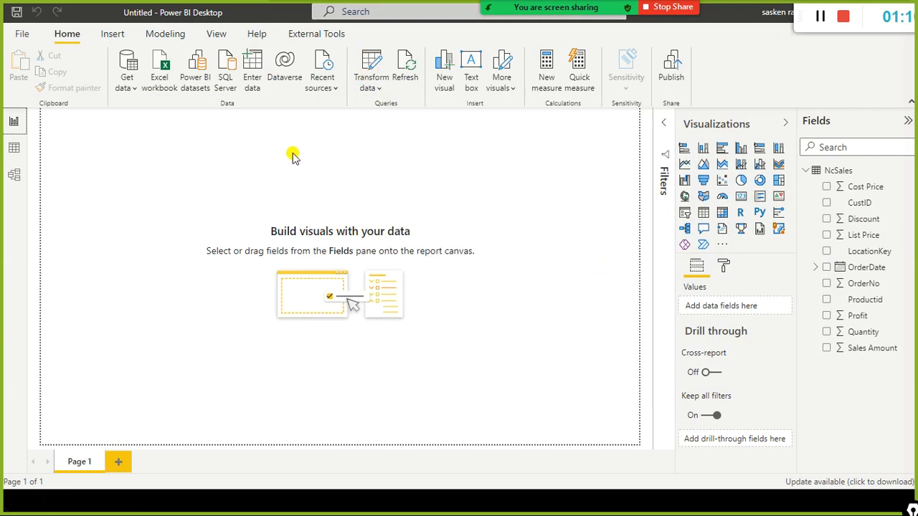
Step: Point a red arrow at Transform data and open the NcSales query in the Power Query Editor
mouse_move(217, 237)
mouse_down()
mouse_move(375, 76)
mouse_move(364, 97)
mouse_up()
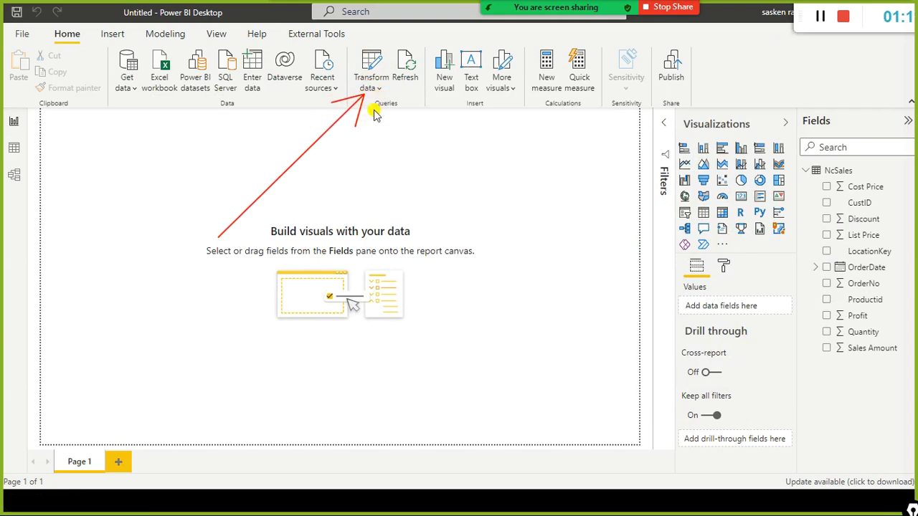
click(379, 87)
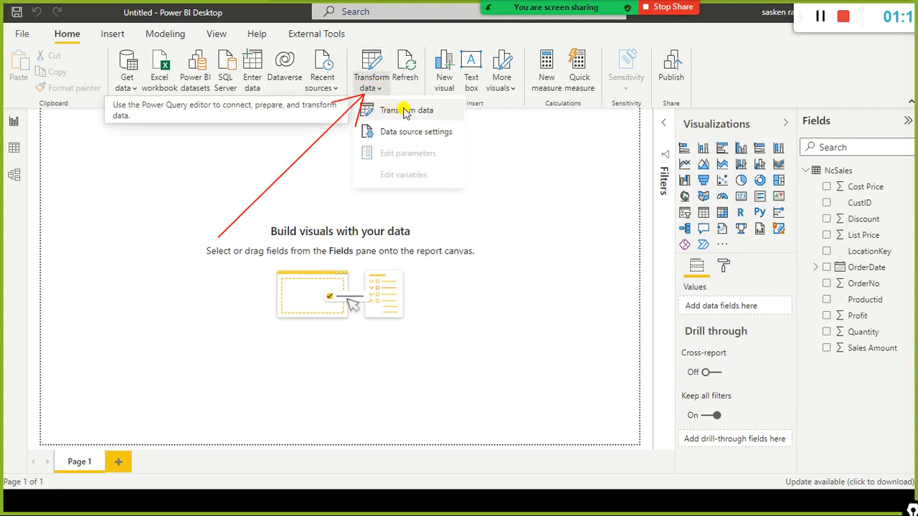
click(404, 112)
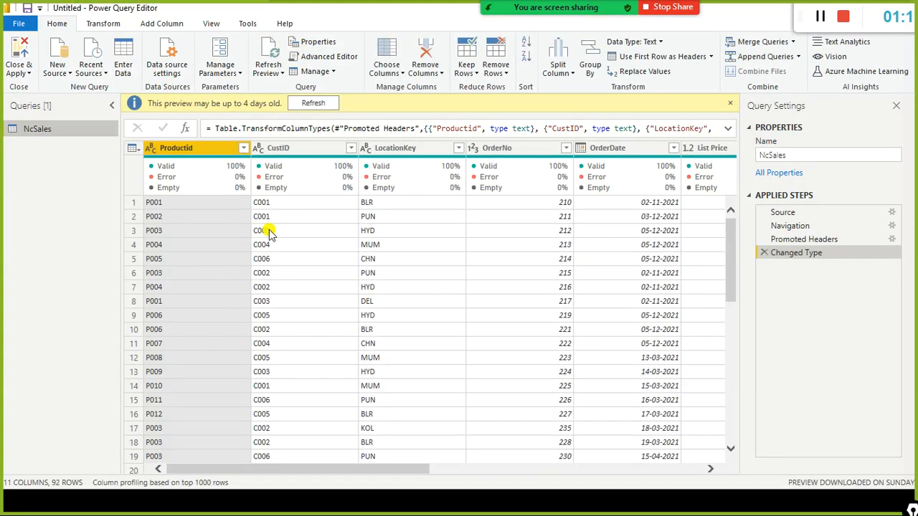
Step: Refresh the NcSales query preview, and move the Power Query Editor window aside to return to the report canvas
click(313, 104)
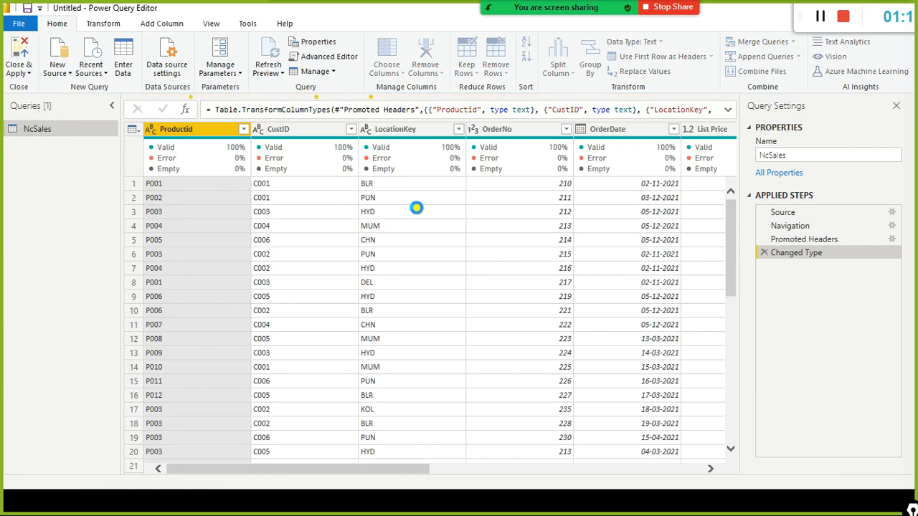
drag(322, 7, 623, 170)
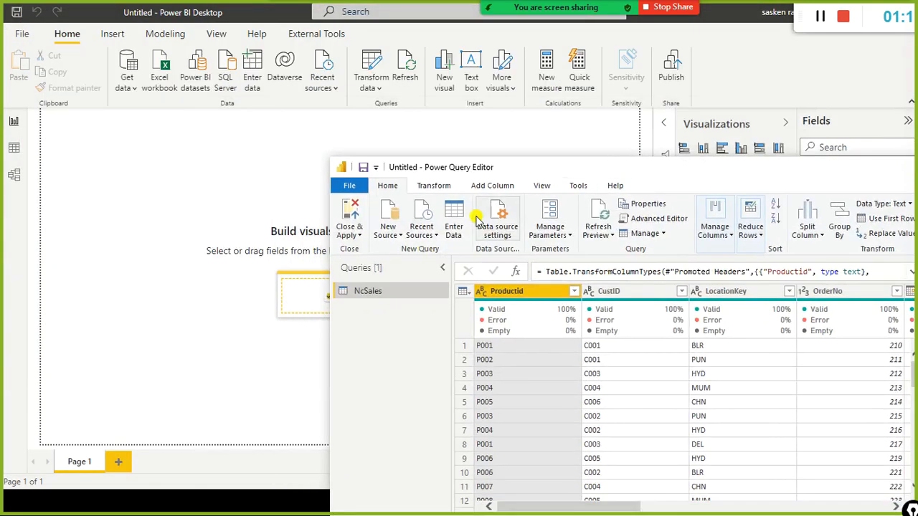
click(79, 149)
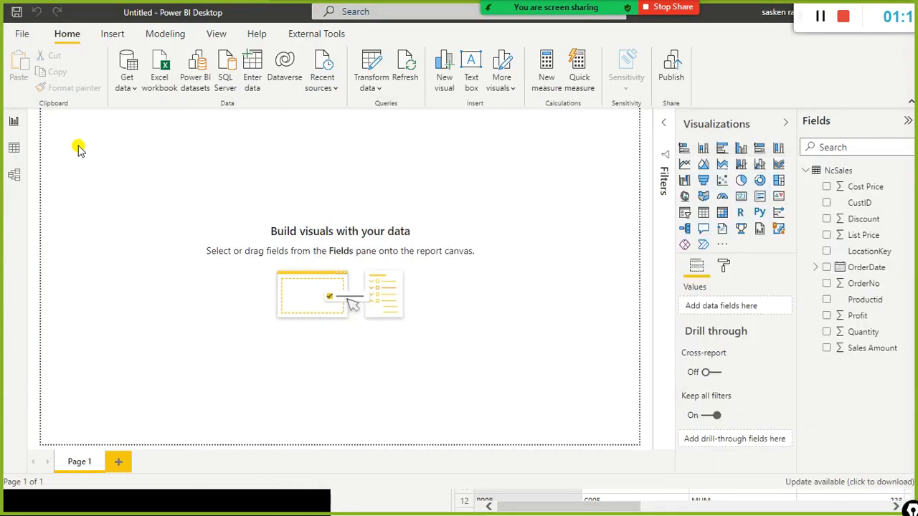
Step: Show the NcSales table in Data view, and open its query in a maximized Power Query Editor
click(14, 154)
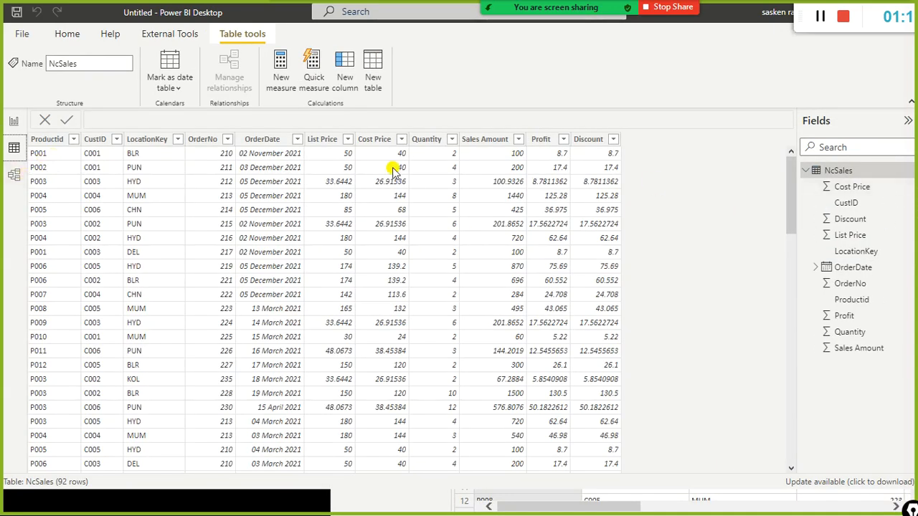
key(alt+Tab)
click(62, 38)
click(70, 38)
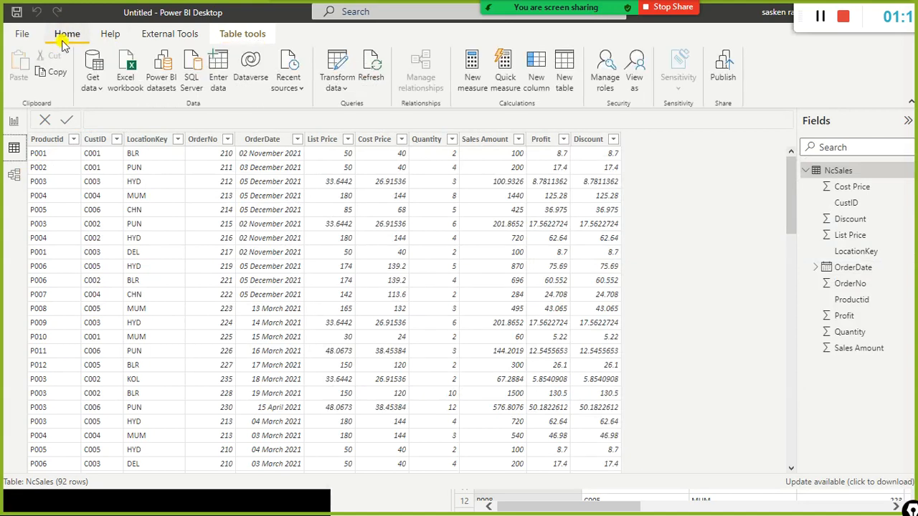
click(347, 89)
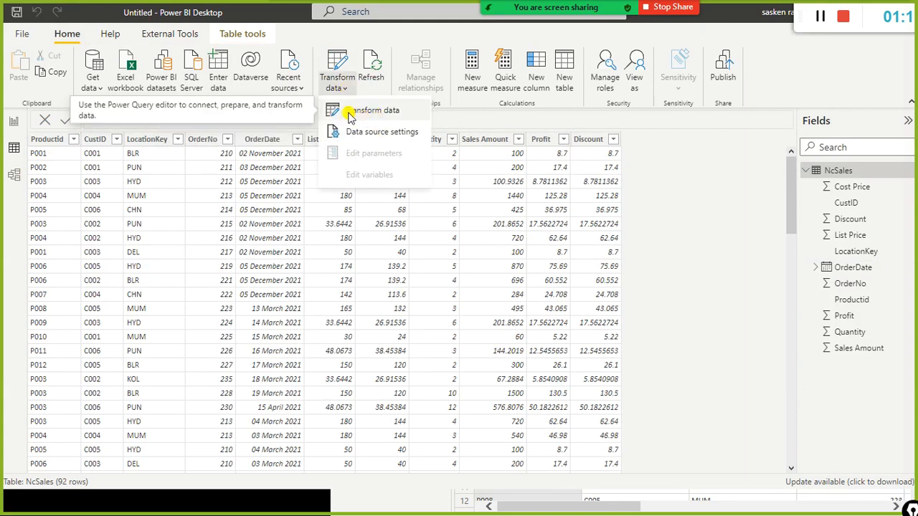
click(373, 112)
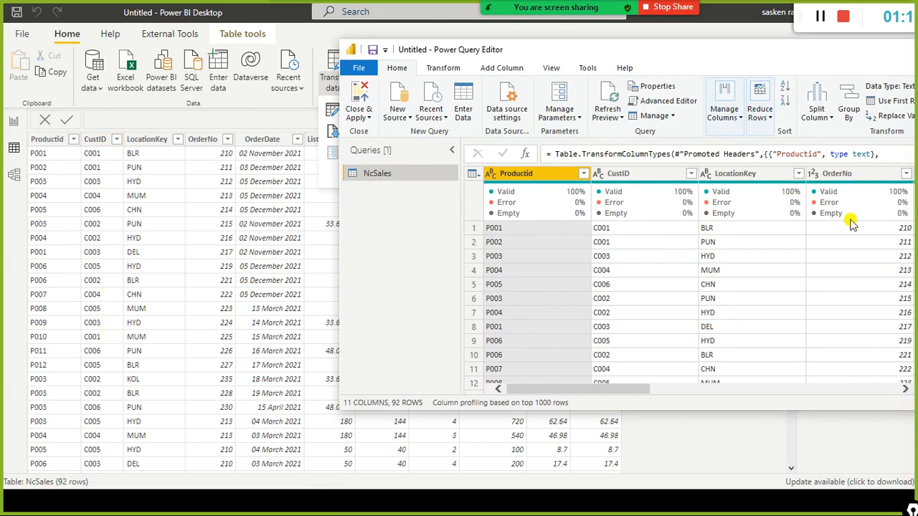
double_click(751, 57)
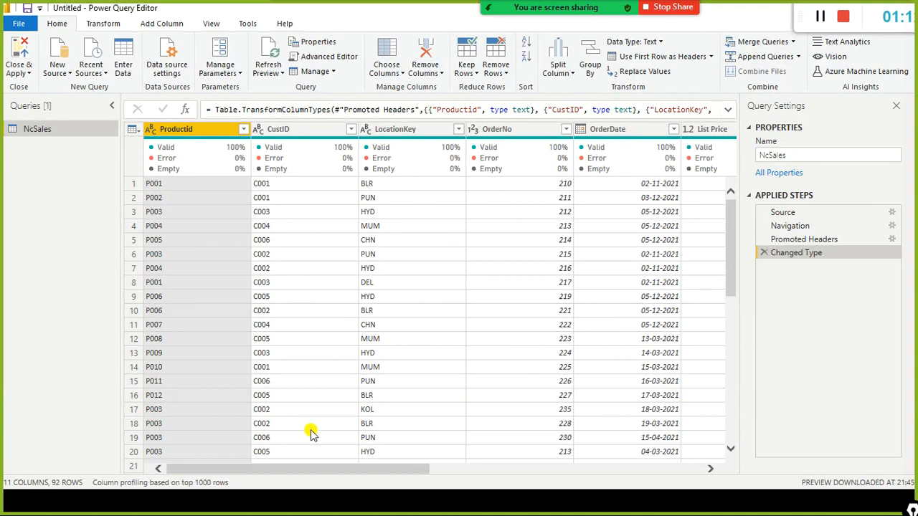
Step: Select the OrderDate column in the NcSales query and shrink the column statistics area to enlarge the data preview
drag(332, 470, 574, 483)
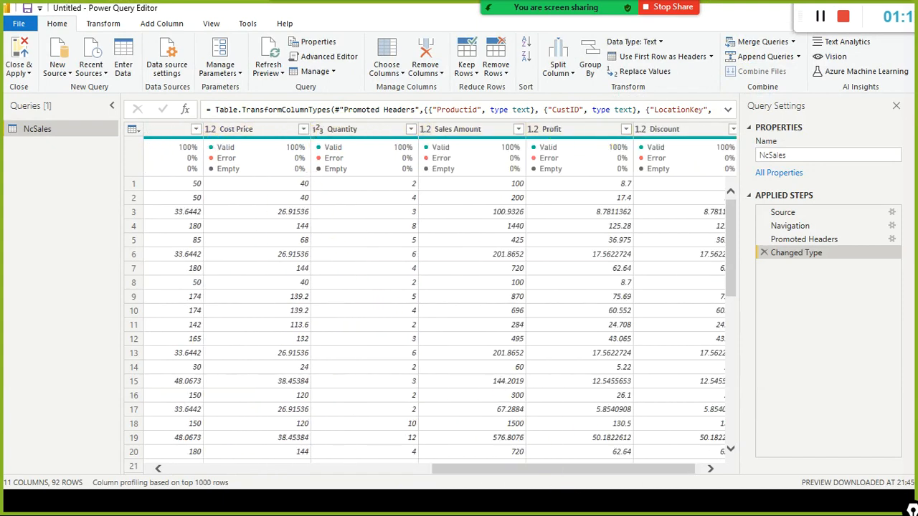
drag(556, 471, 445, 473)
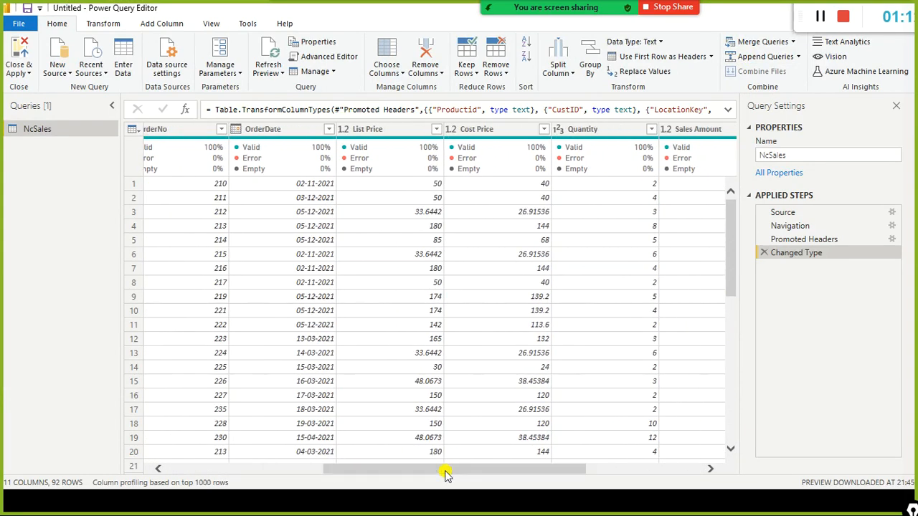
click(298, 136)
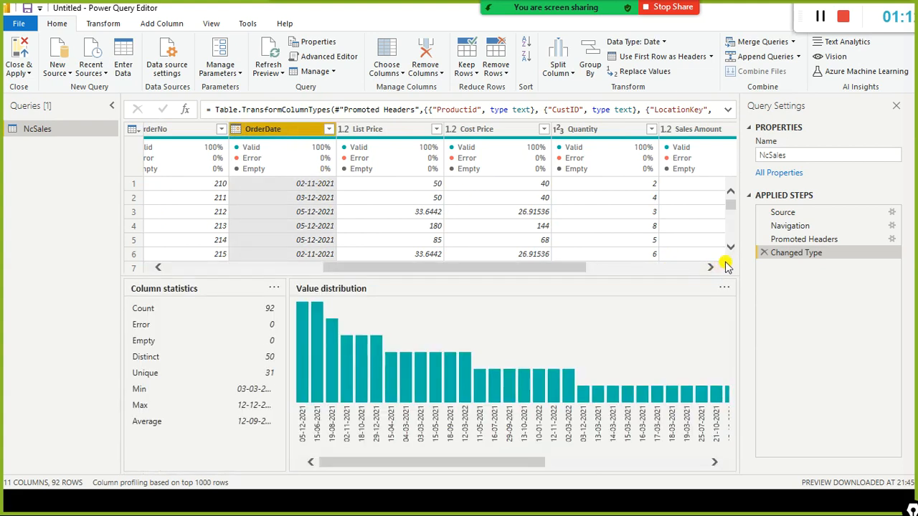
drag(578, 279, 597, 513)
drag(646, 475, 646, 476)
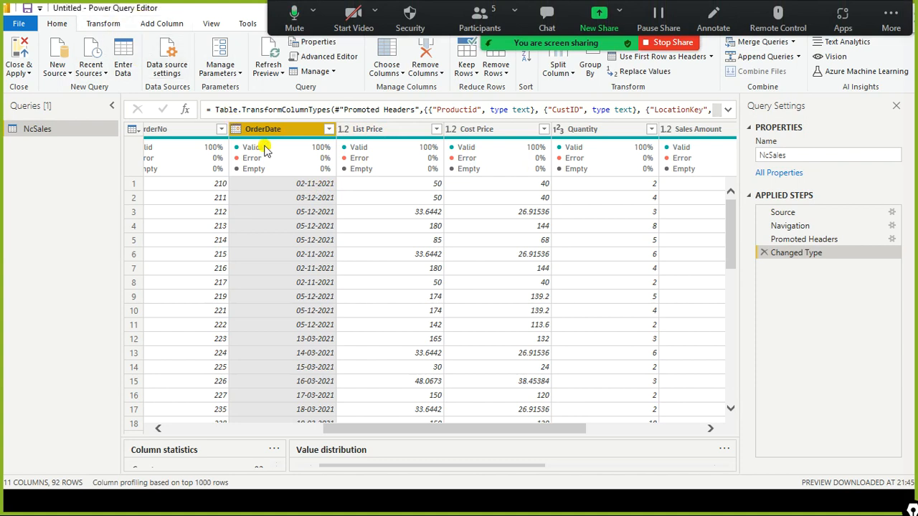
click(111, 23)
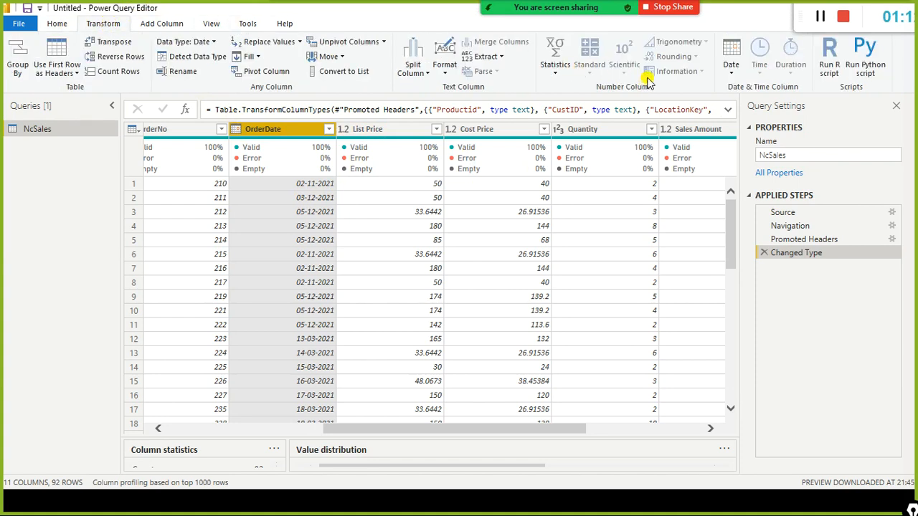
click(53, 24)
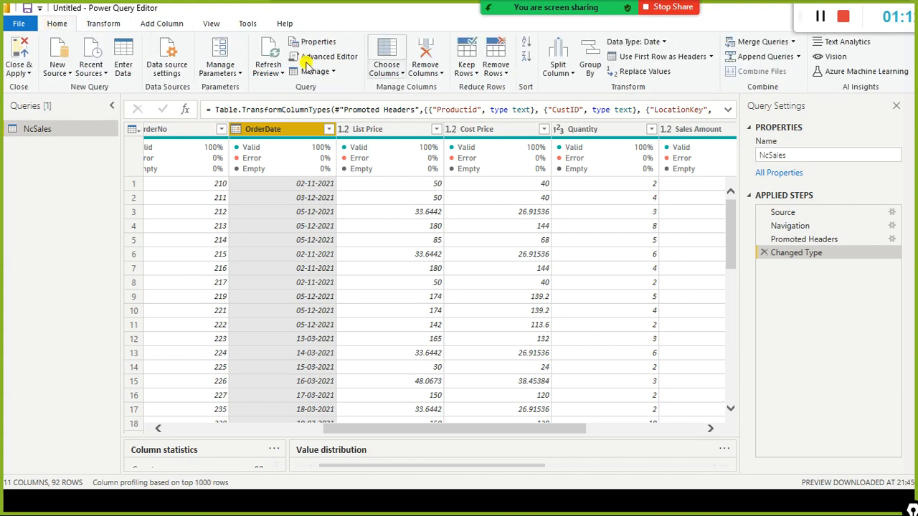
click(665, 44)
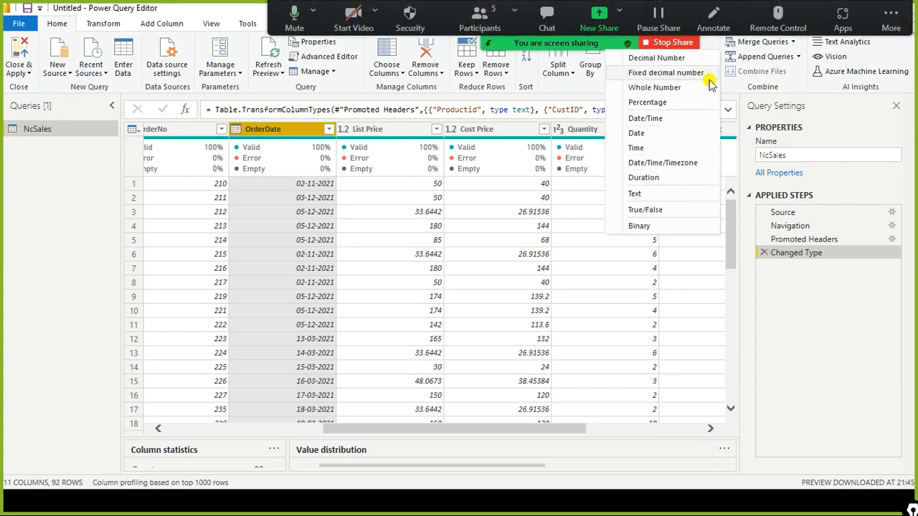
click(827, 362)
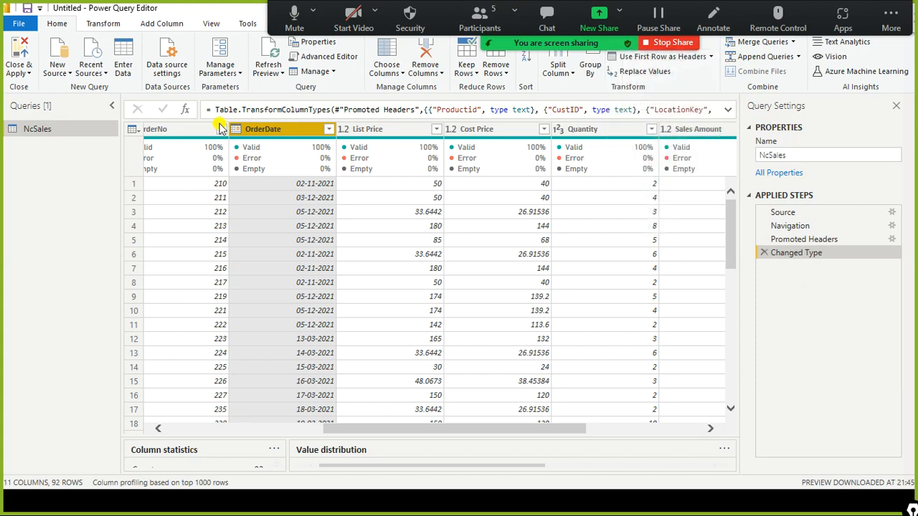
Step: Move the Zoom sharing bar clear of the commands, and add a column holding the name of the month from OrderDate
drag(276, 11, 459, 488)
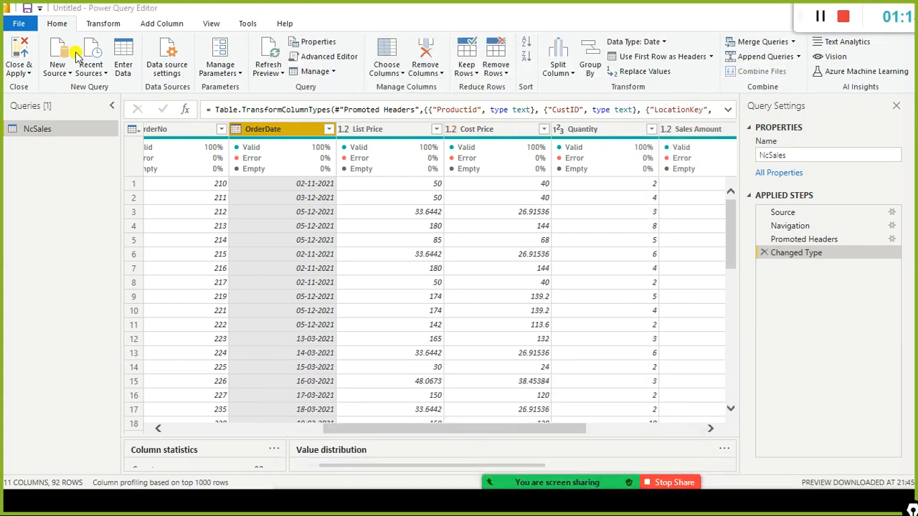
click(164, 25)
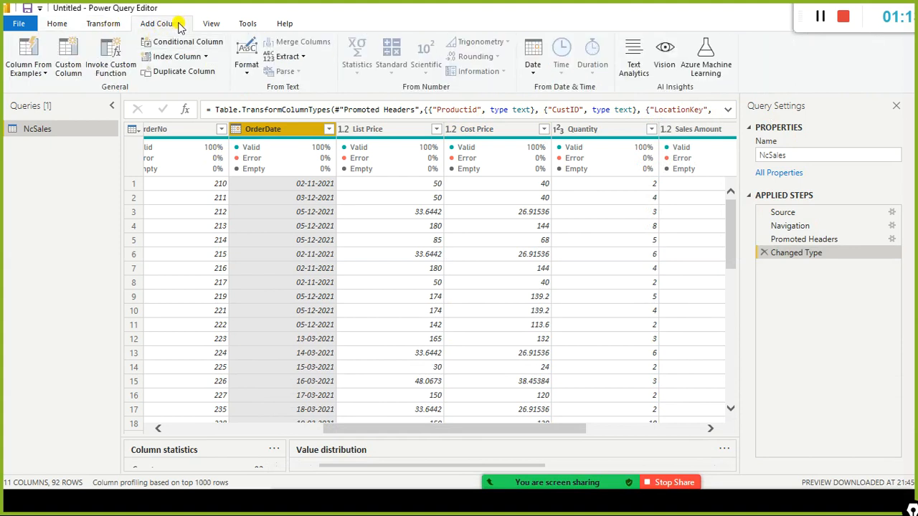
click(535, 74)
mouse_move(567, 147)
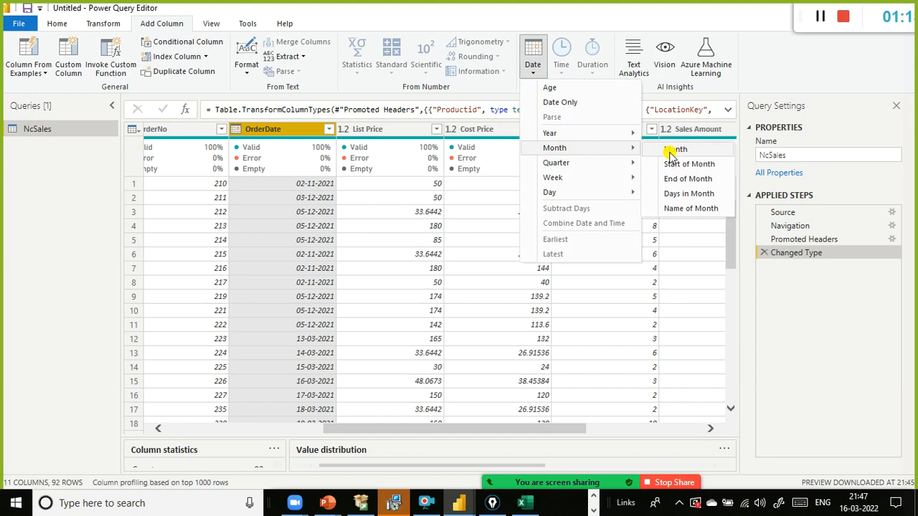
click(680, 208)
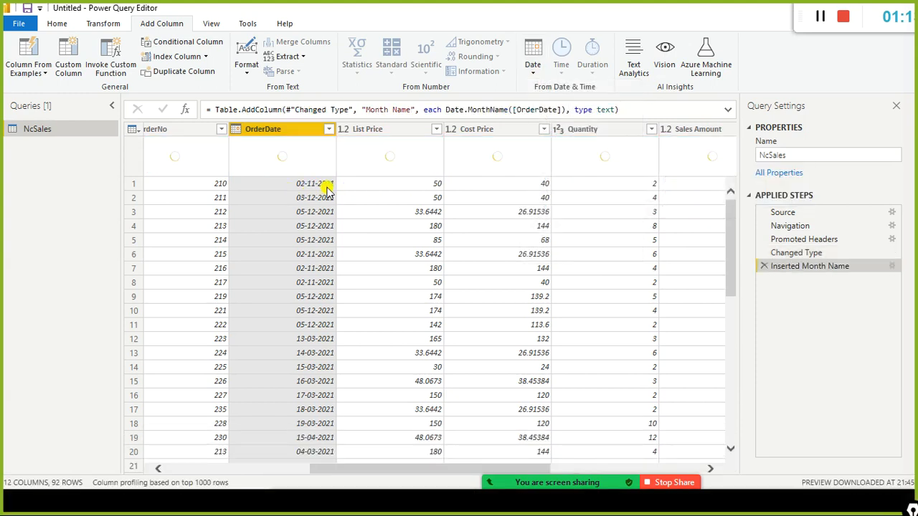
Step: Compare the Month Name column with the OrderDate values, and shrink the cell preview area below the table
mouse_move(447, 157)
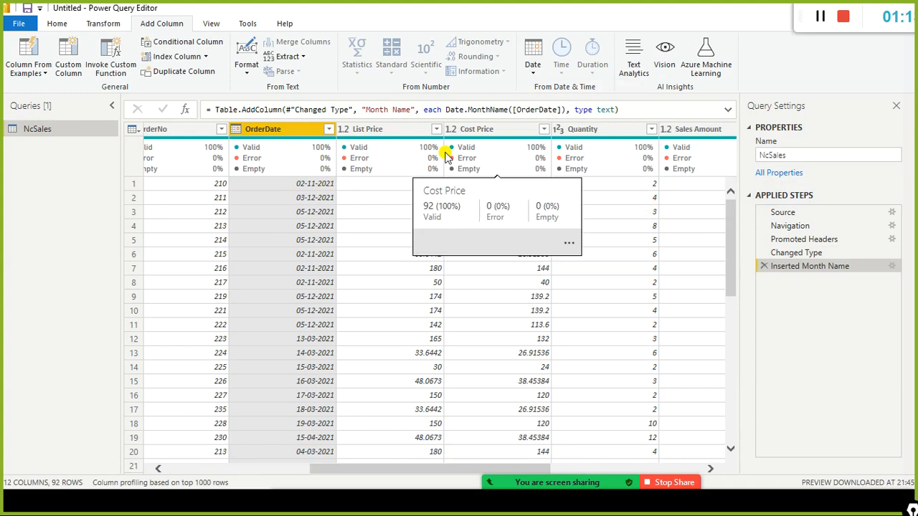
drag(390, 469, 651, 446)
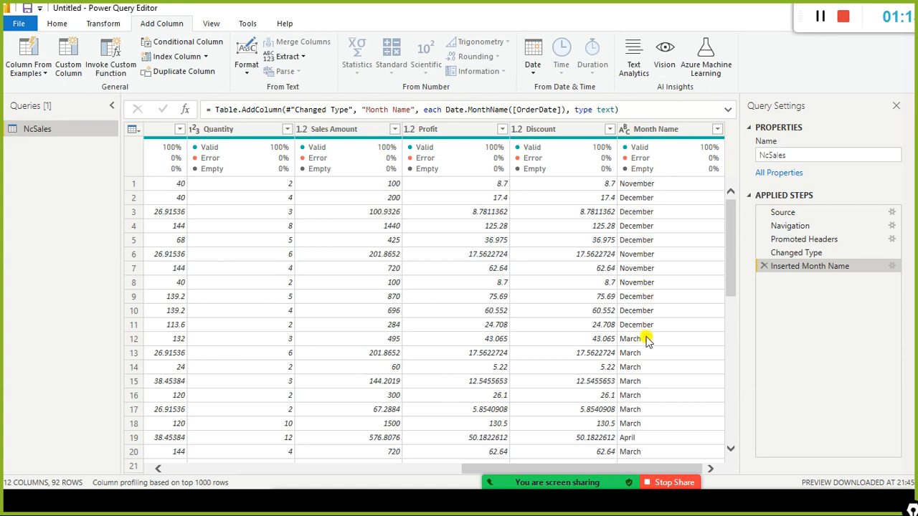
drag(628, 471, 428, 449)
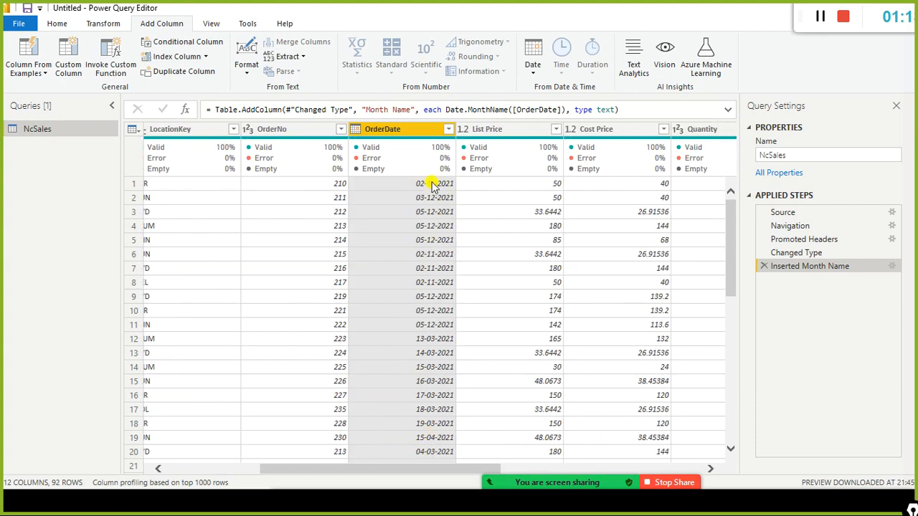
drag(435, 471, 710, 439)
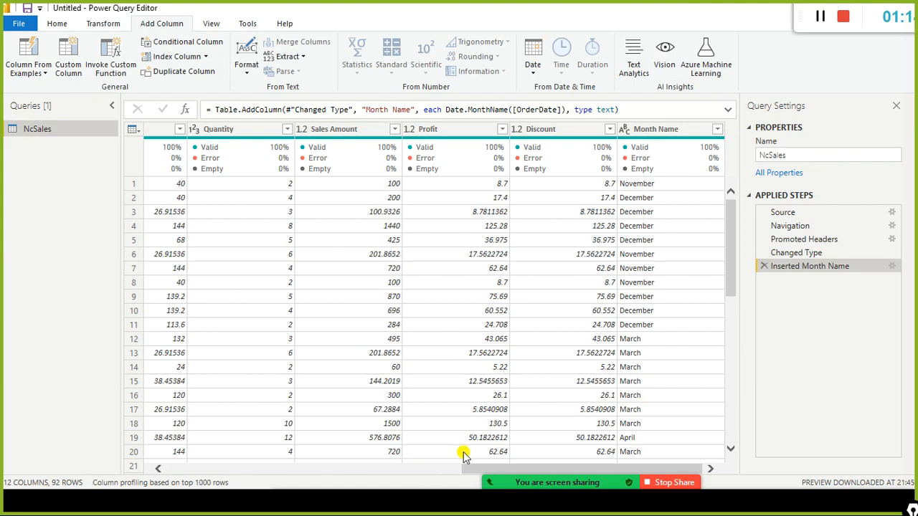
click(431, 457)
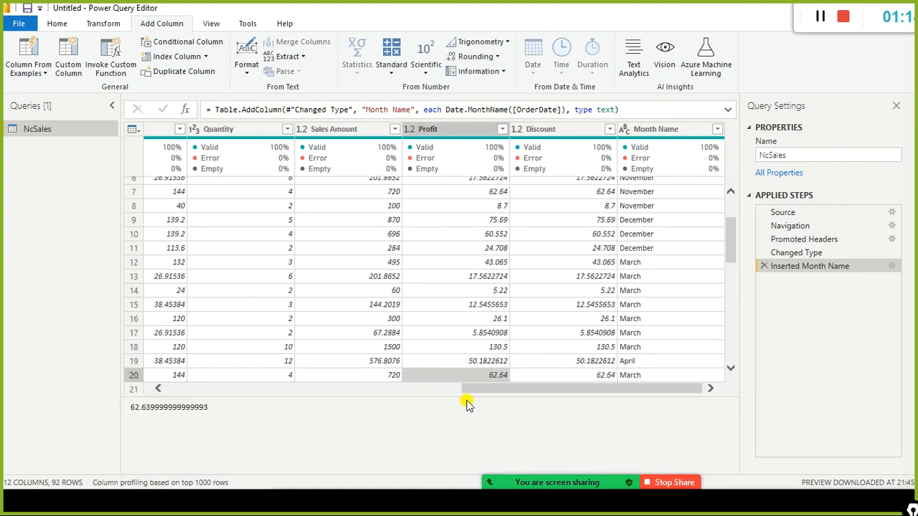
drag(468, 396, 468, 435)
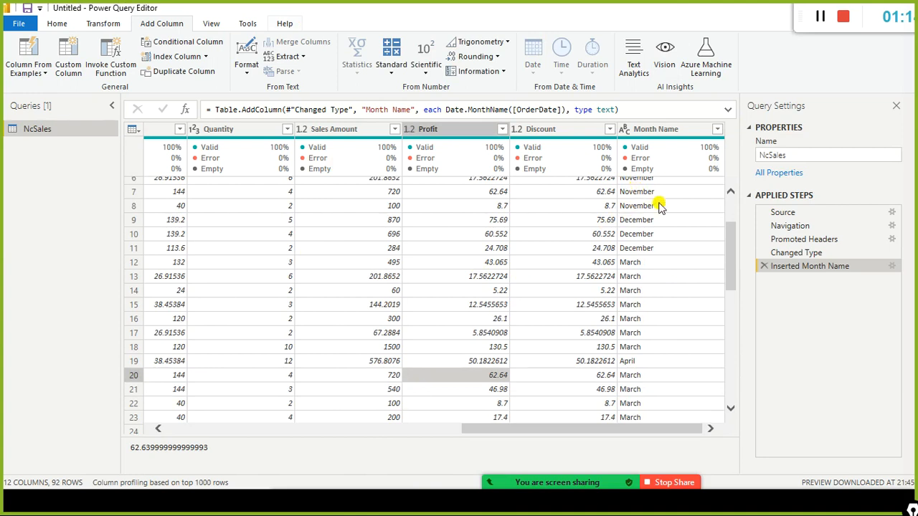
drag(612, 111, 743, 243)
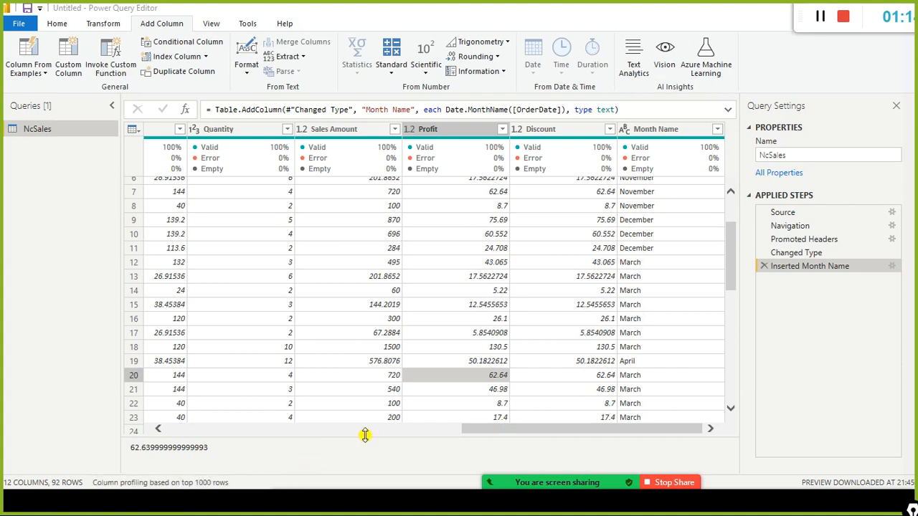
Step: Add a column holding the name of the day from OrderDate, and bring it into view beside Month Name
click(434, 430)
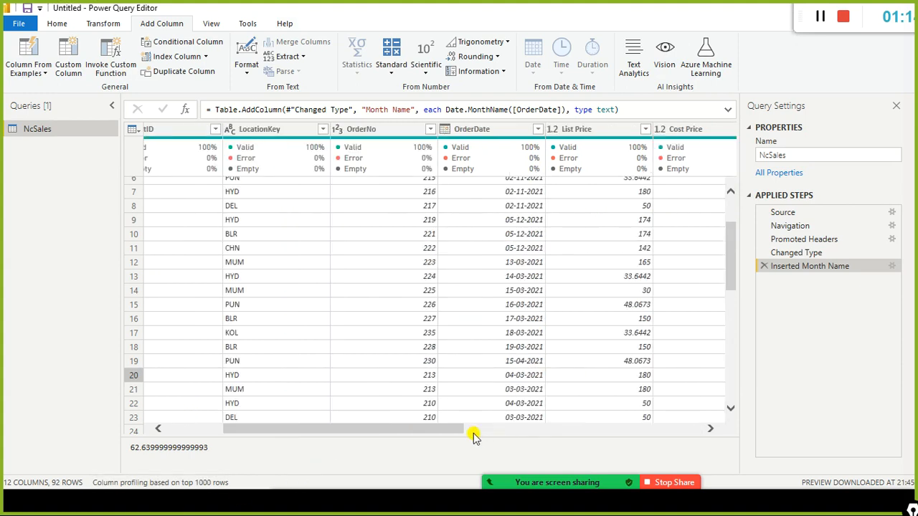
drag(303, 432, 226, 318)
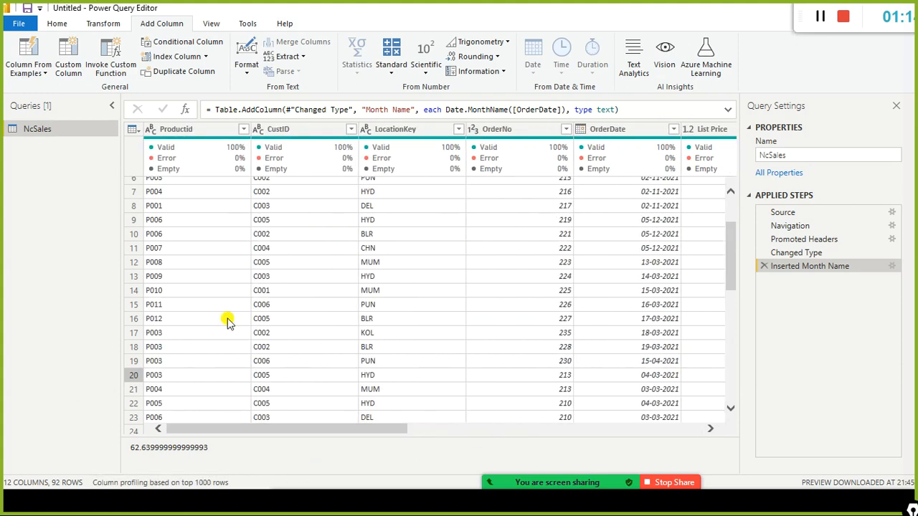
click(623, 129)
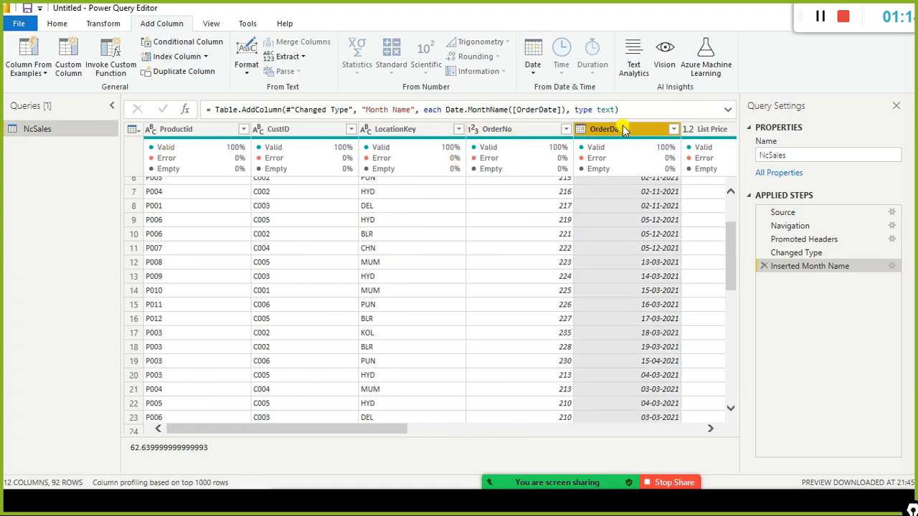
click(532, 68)
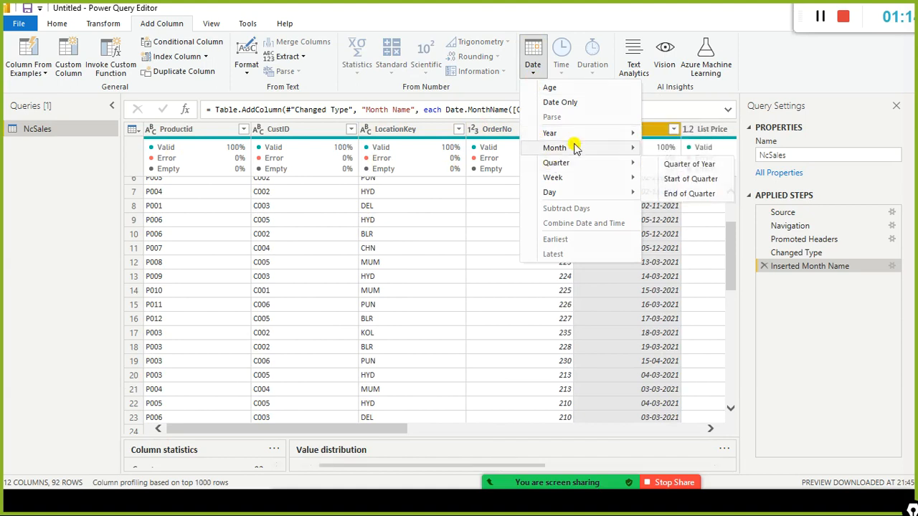
mouse_move(575, 147)
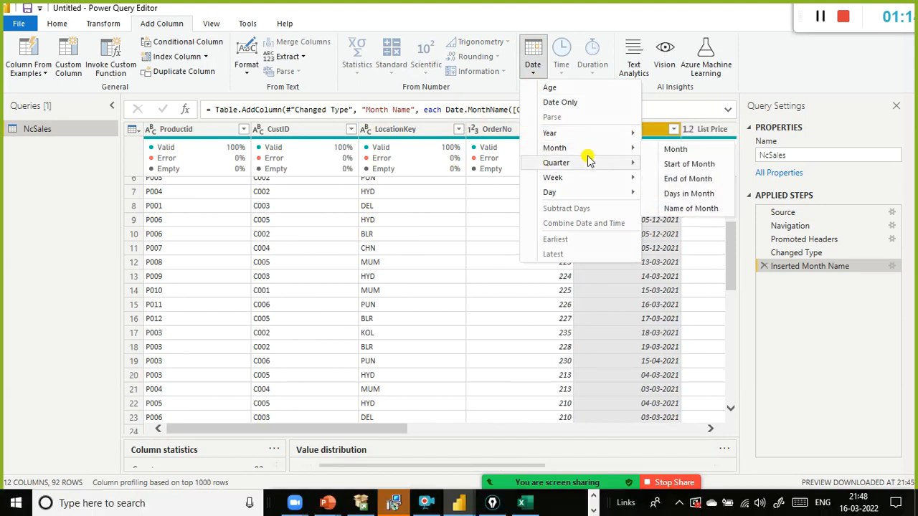
mouse_move(586, 200)
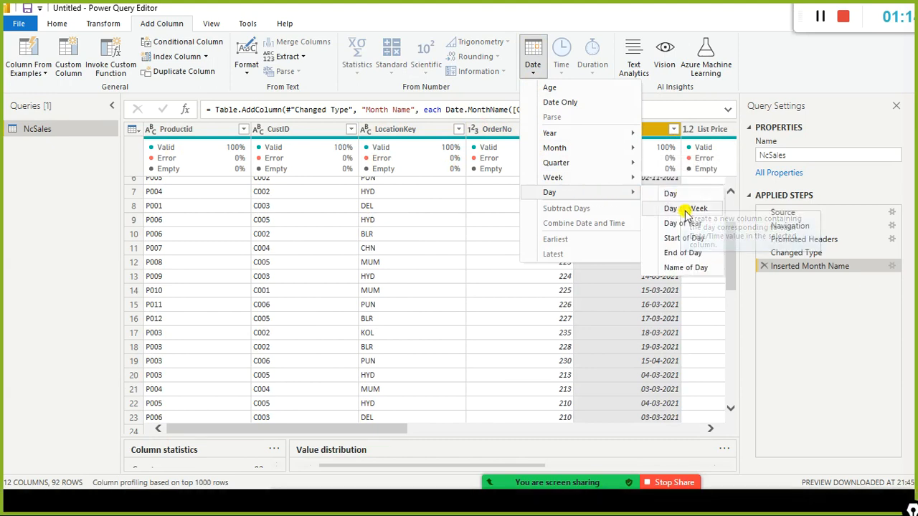
click(682, 270)
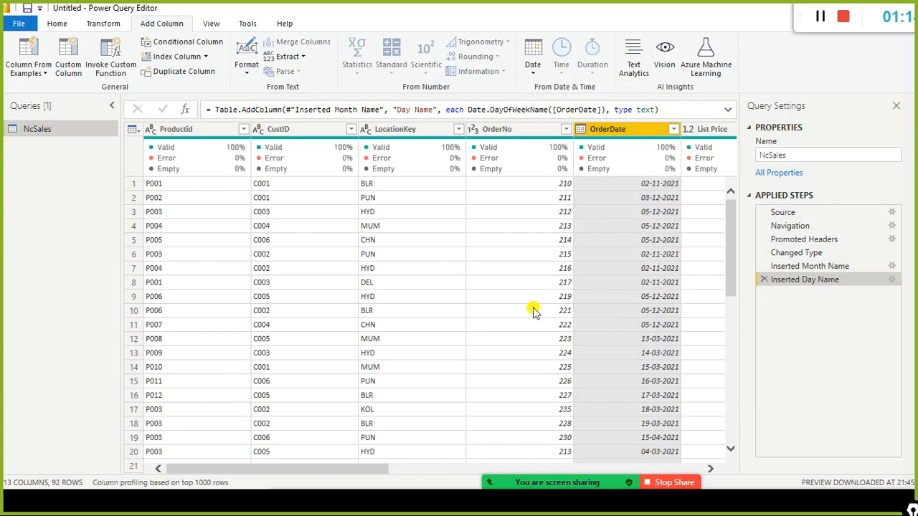
drag(314, 468, 789, 469)
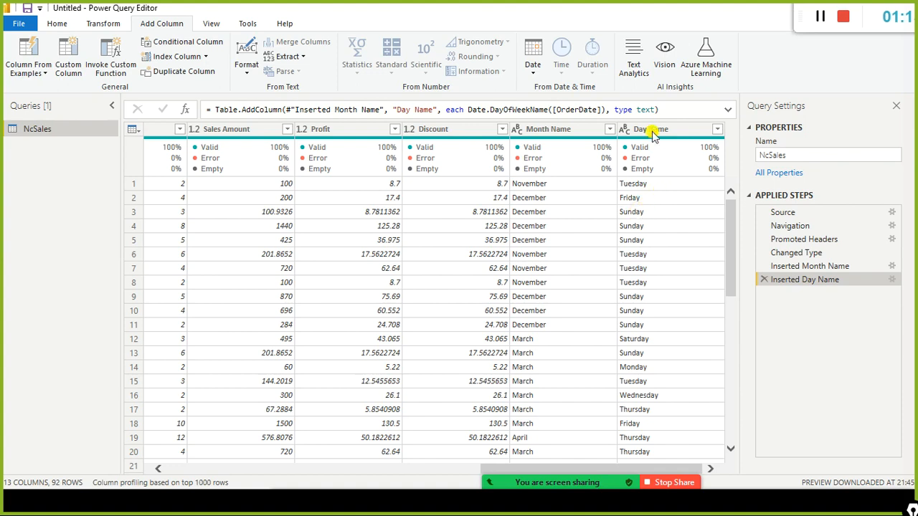
Step: Highlight the Table.AddColumn formula behind the Day Name column to point out the generated code
drag(688, 113, 296, 104)
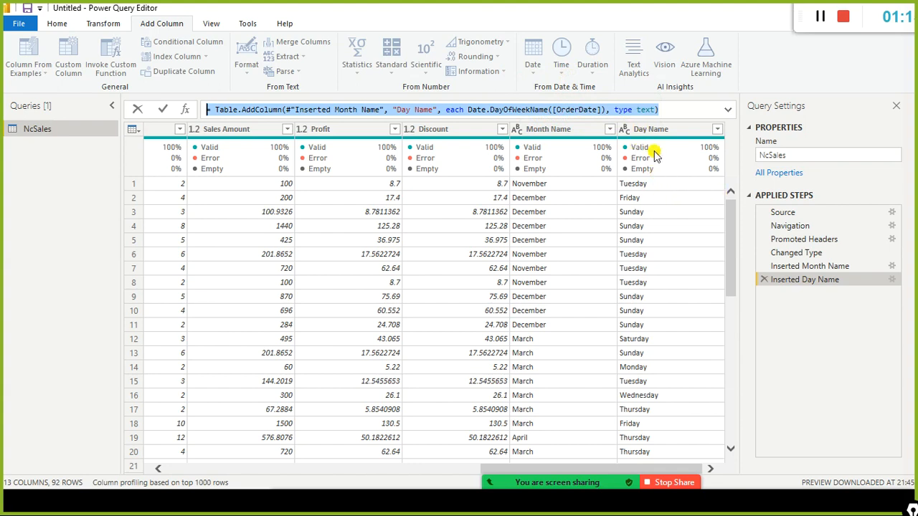
click(674, 109)
drag(671, 111, 239, 106)
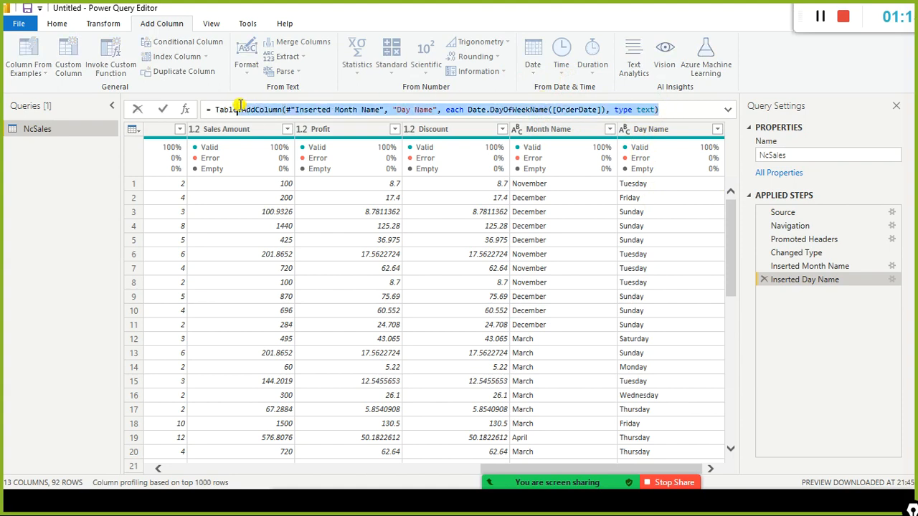
click(423, 109)
drag(649, 111, 150, 96)
click(102, 34)
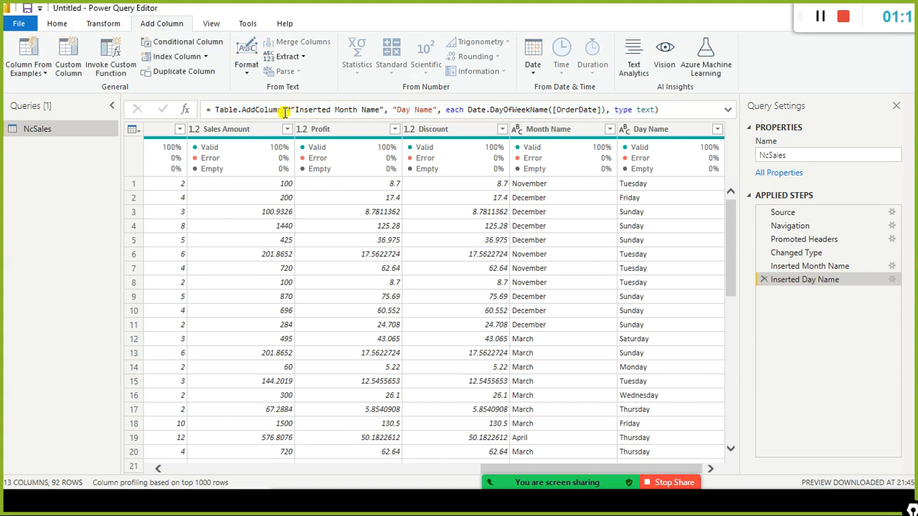
Step: Select the entire Date.DayOfWeekName formula of the Inserted Day Name step again to explain it, leaving the code unedited
click(658, 109)
drag(676, 113, 137, 104)
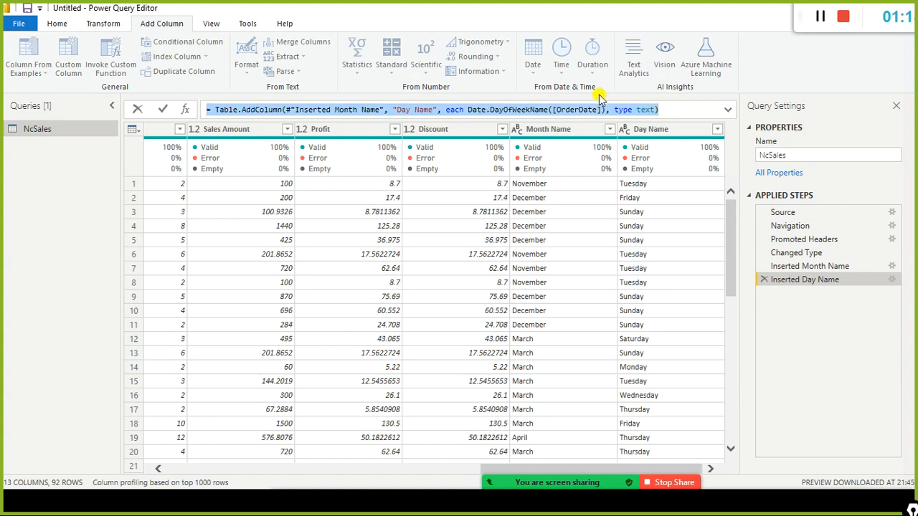
click(679, 113)
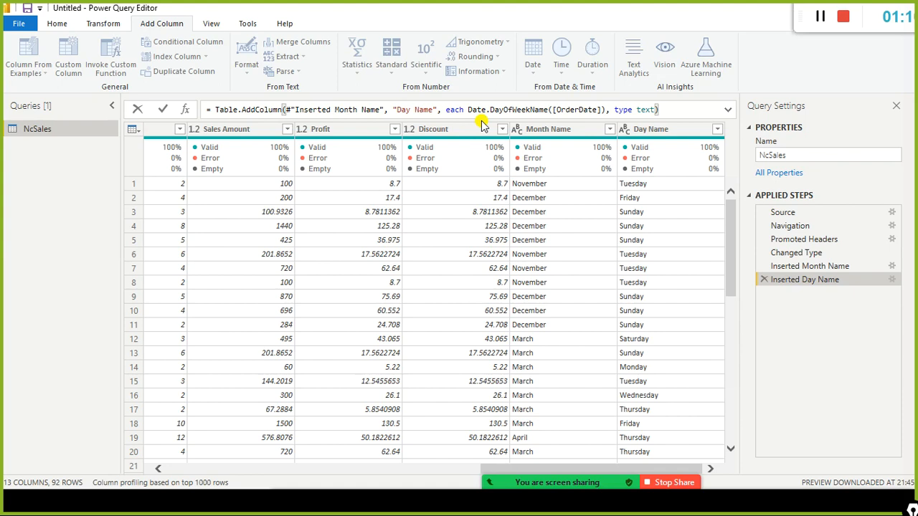
click(610, 19)
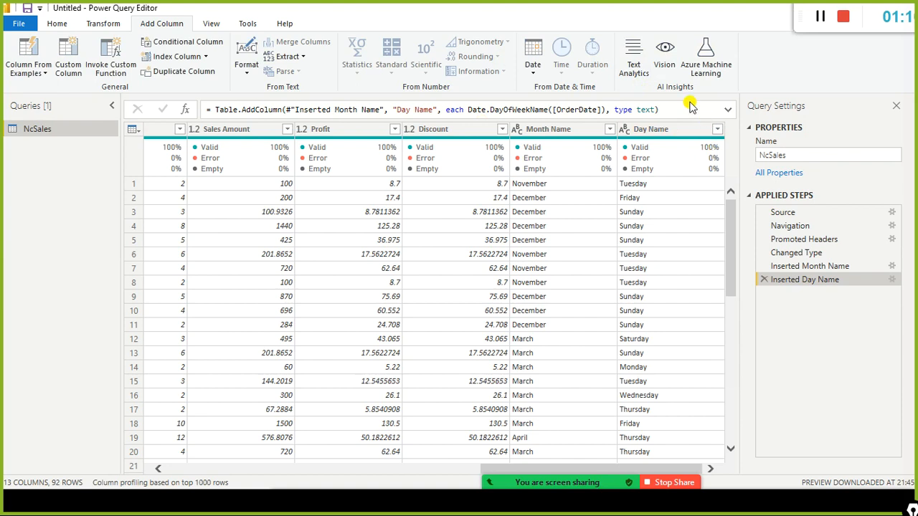
triple_click(622, 107)
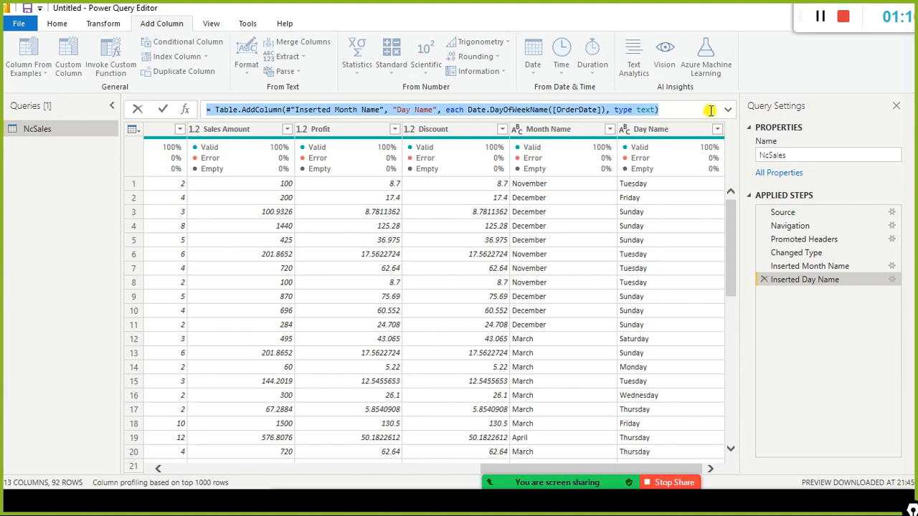
click(659, 109)
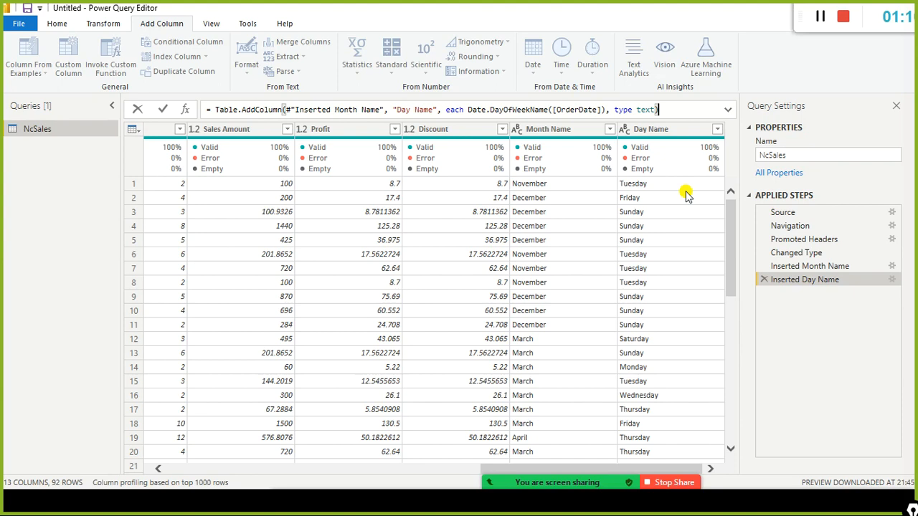
Step: Return to the first columns of the query, and switch to the main Power BI Desktop window to check its NcSales table for the new columns
click(291, 468)
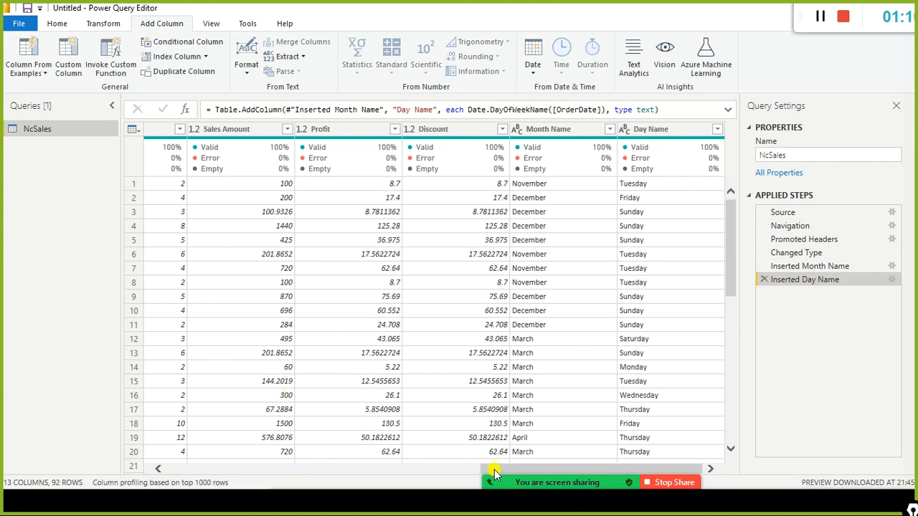
drag(482, 479, 701, 480)
drag(515, 467, 153, 445)
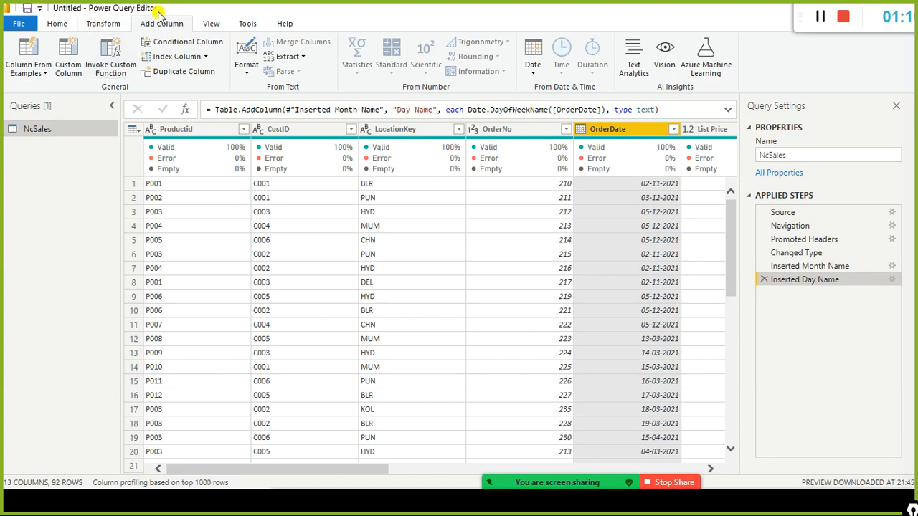
double_click(407, 8)
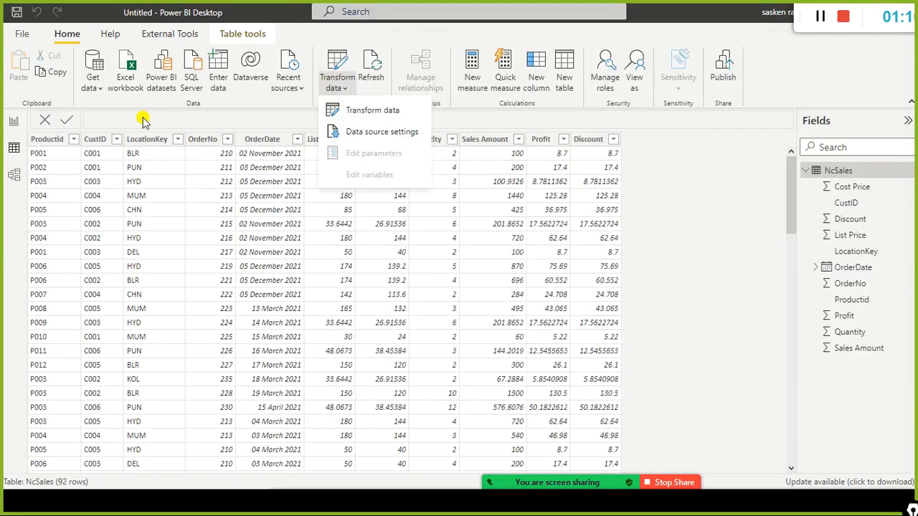
click(135, 122)
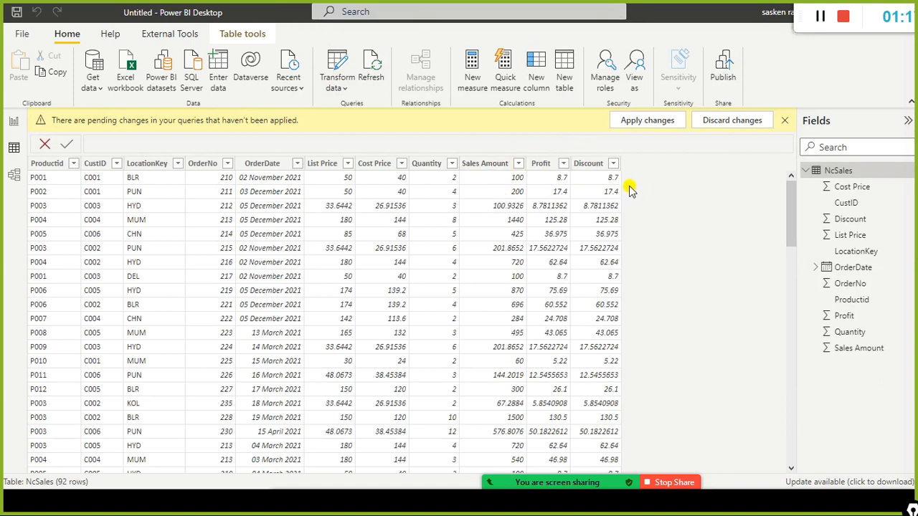
Step: Switch back to Power Query Editor, maximize it, and look over the commands for closing and applying the query changes
key(alt+Tab)
key(alt+Tab)
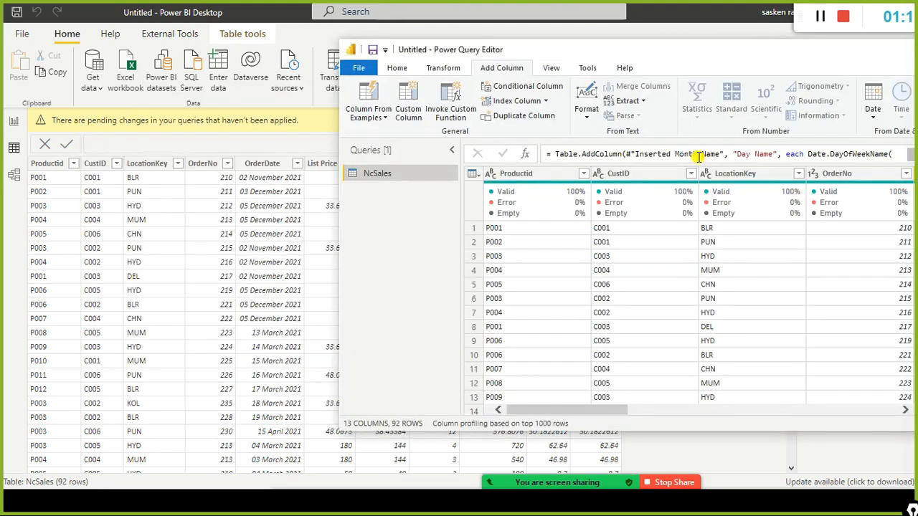
double_click(634, 49)
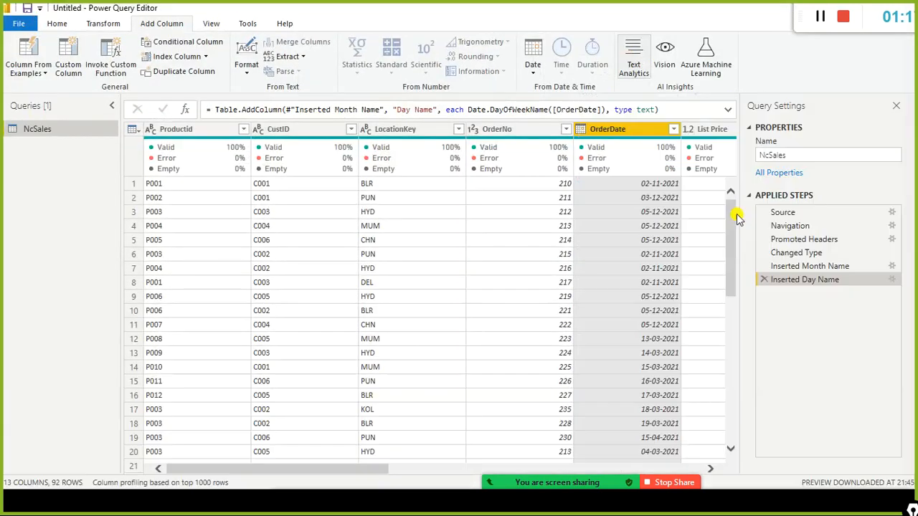
click(9, 26)
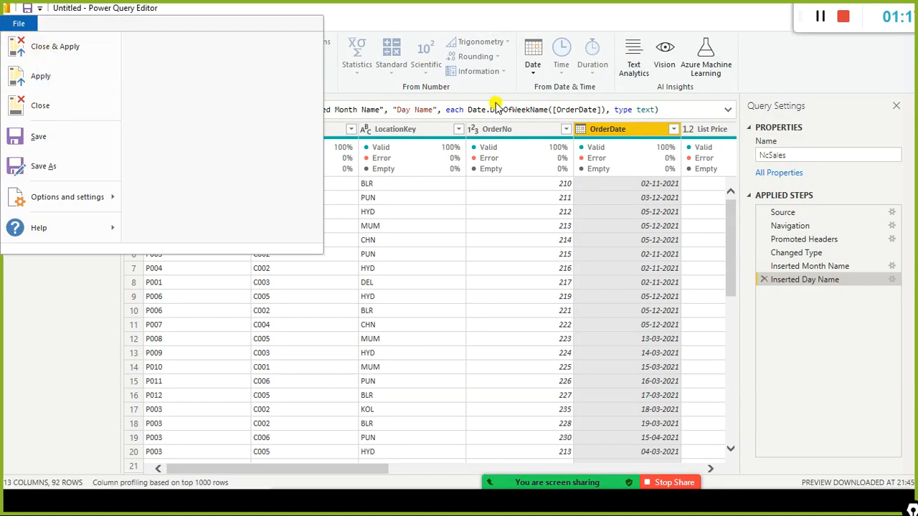
click(403, 466)
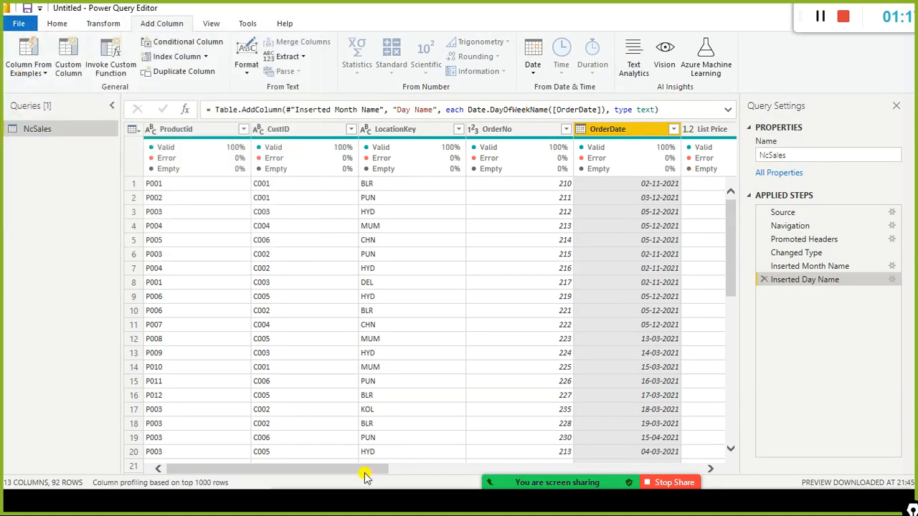
Step: Review the Month Name and Day Name columns, and close Power Query Editor with the query changes applied to the NcSales table
drag(367, 469, 733, 459)
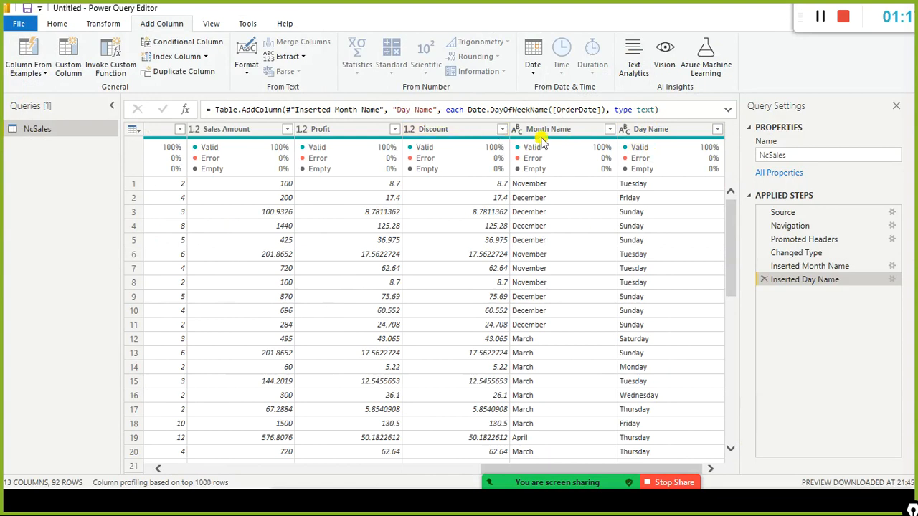
click(14, 23)
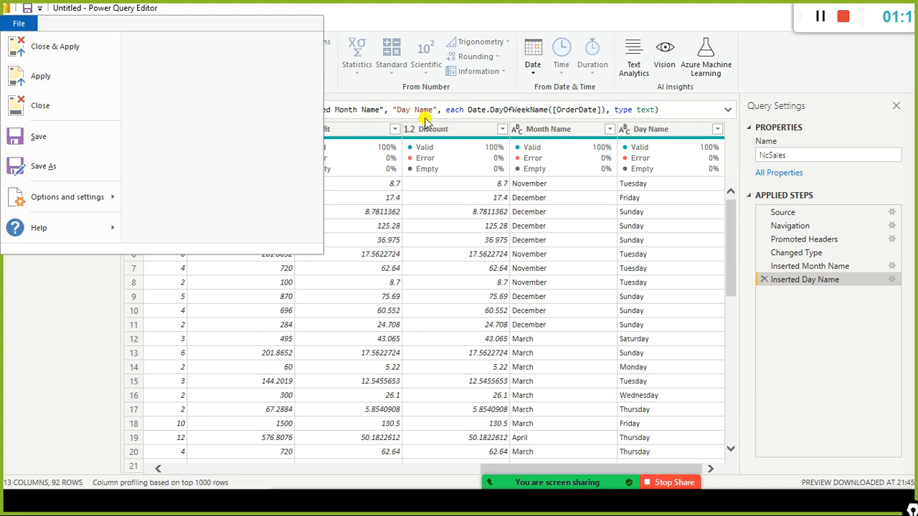
click(69, 51)
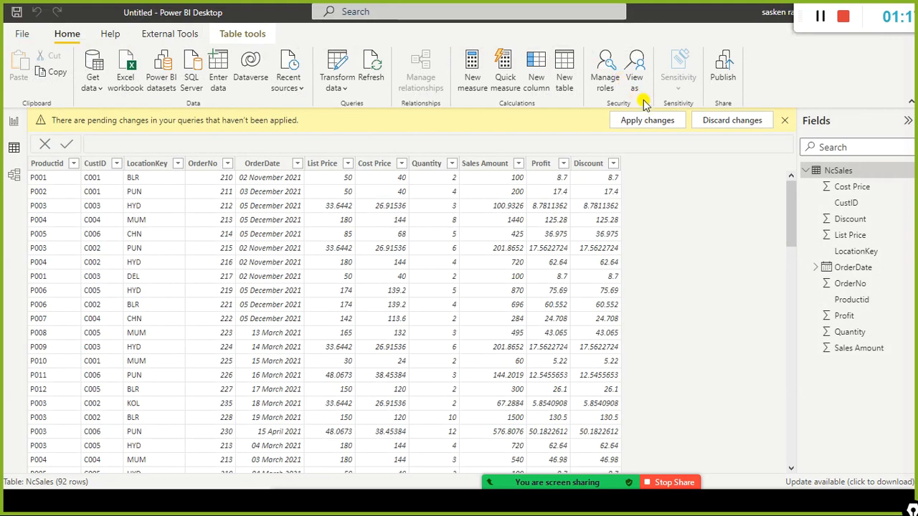
click(649, 126)
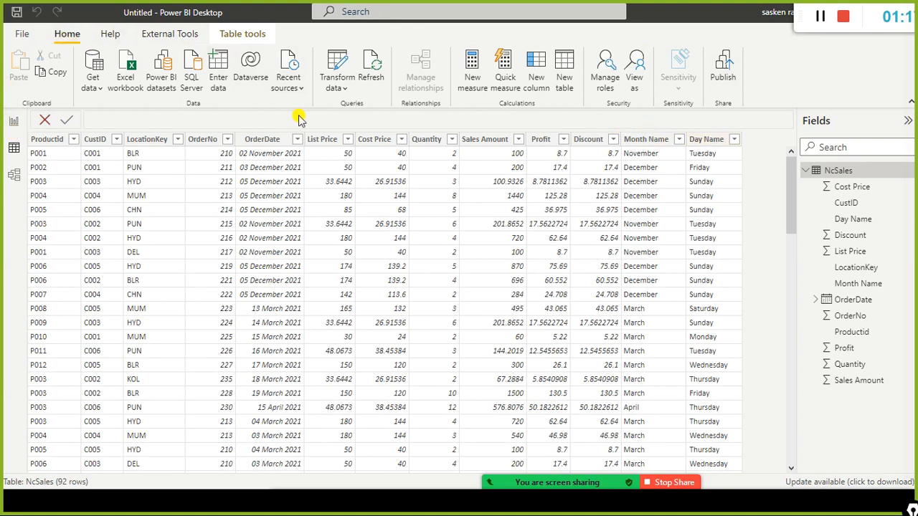
Step: Show the Transform data options that reopen the query editor, and check the Zoom meeting chat for messages
click(337, 87)
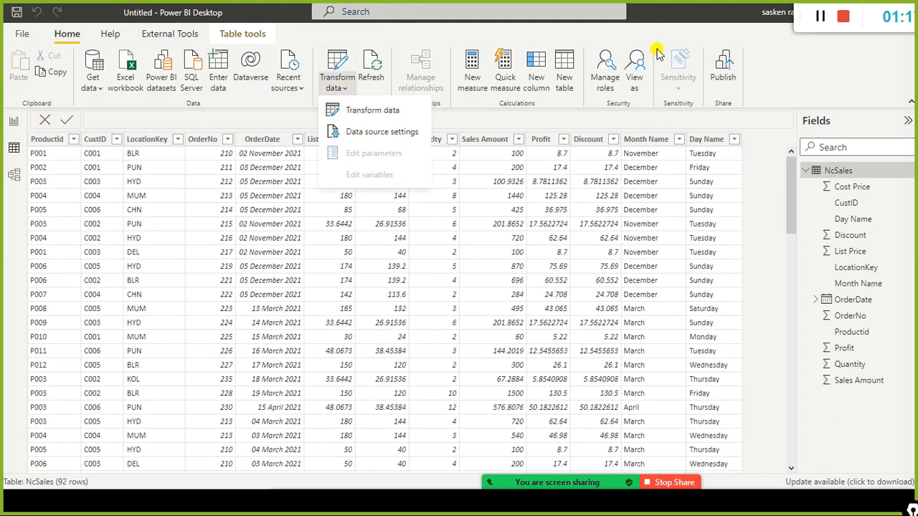
click(774, 99)
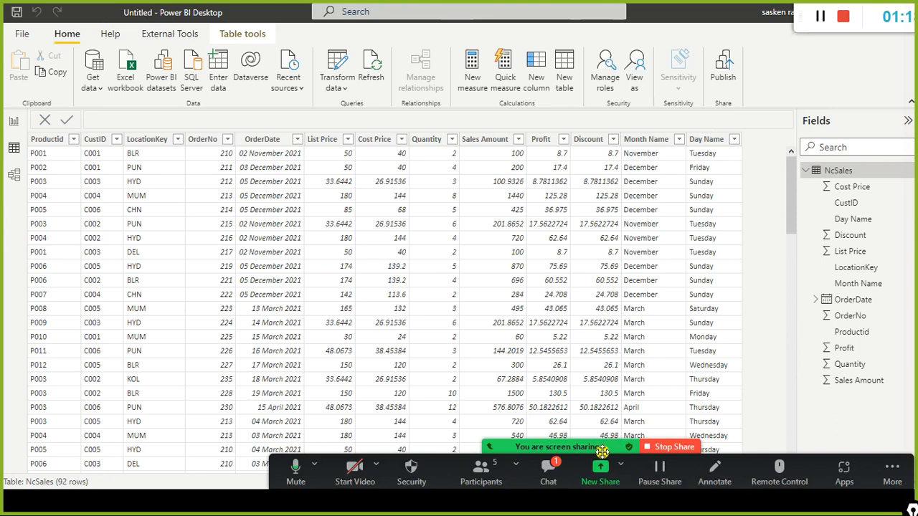
click(558, 470)
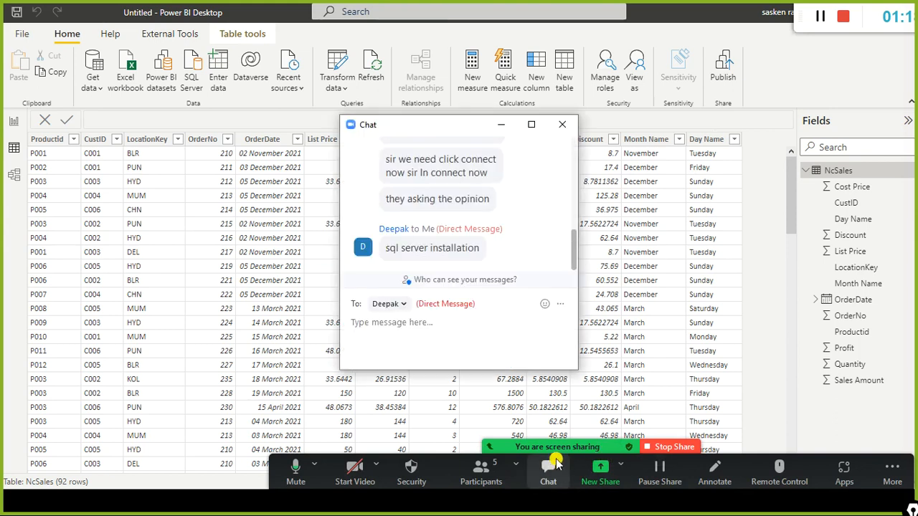
click(562, 125)
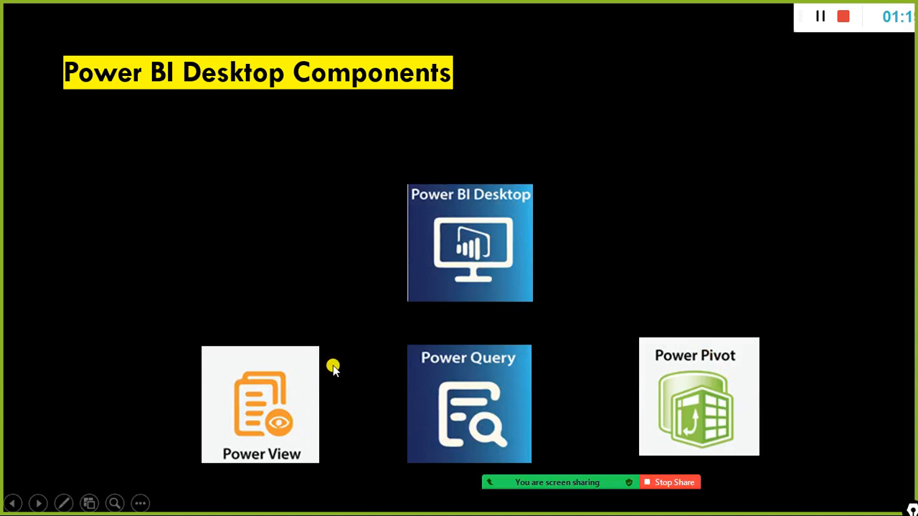
Step: End the DemoPowerBI.pptx slide show and close the presentation, and move the Power BI Desktop window clear of the NcSales workbook
key(Escape)
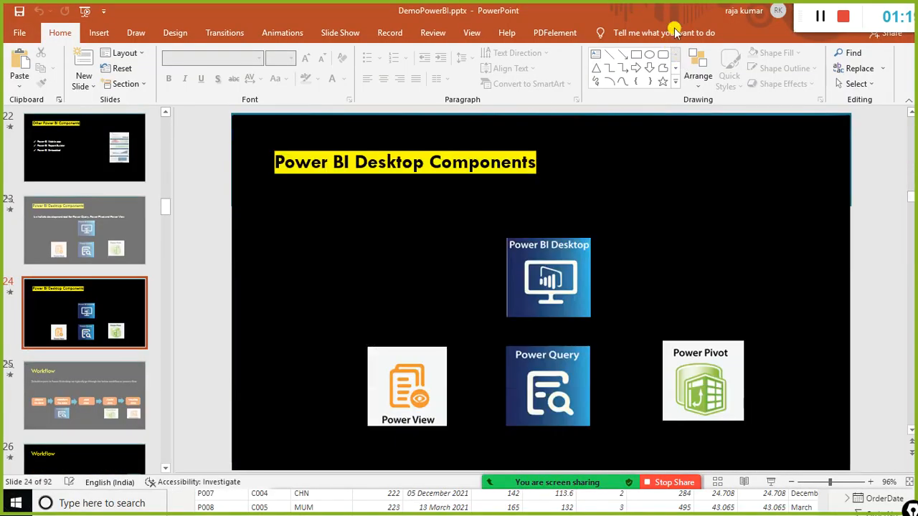
double_click(625, 15)
drag(624, 15, 172, 162)
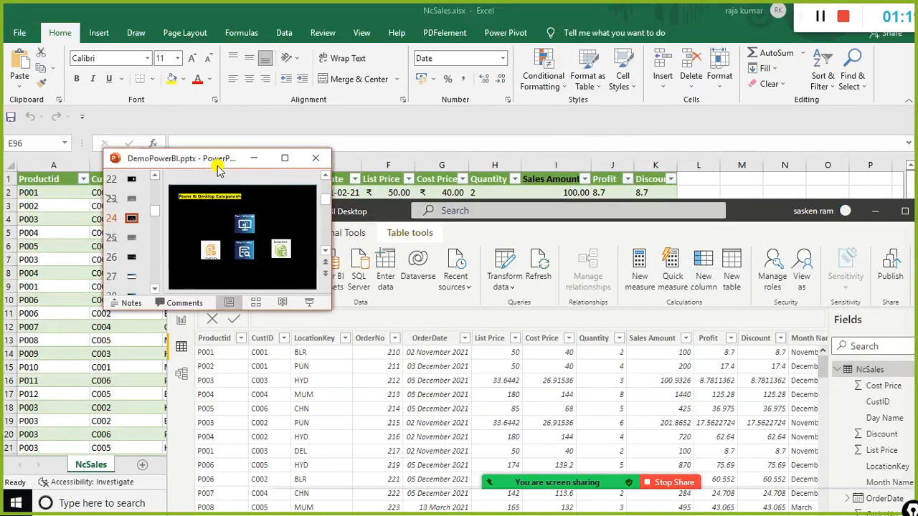
click(315, 158)
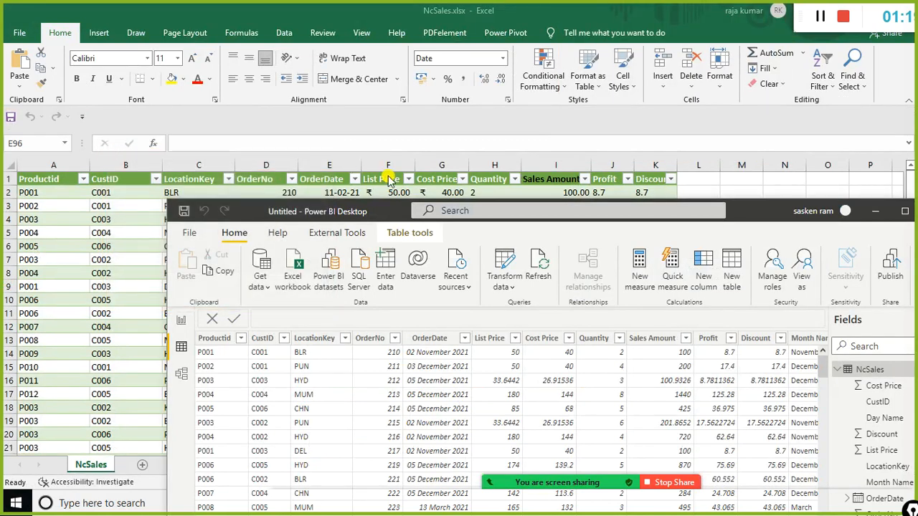
drag(366, 215, 711, 257)
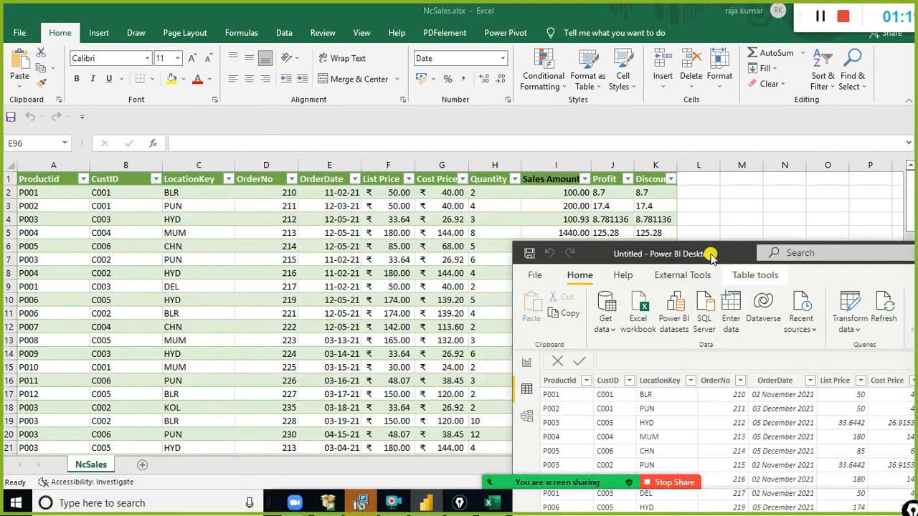
Step: Walk through the Power BI Desktop setup wizard, accepting the license terms and the default Program Files folder, up to the ready-to-install page
click(366, 502)
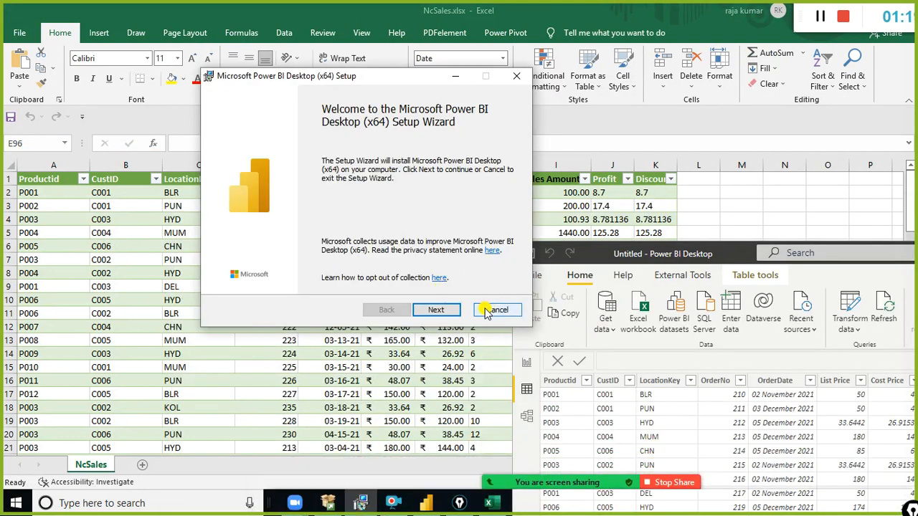
click(436, 309)
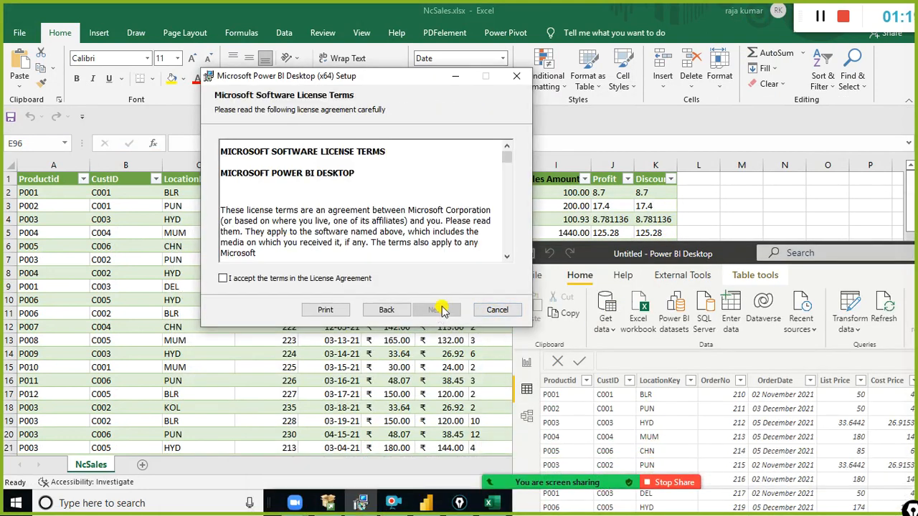
click(223, 280)
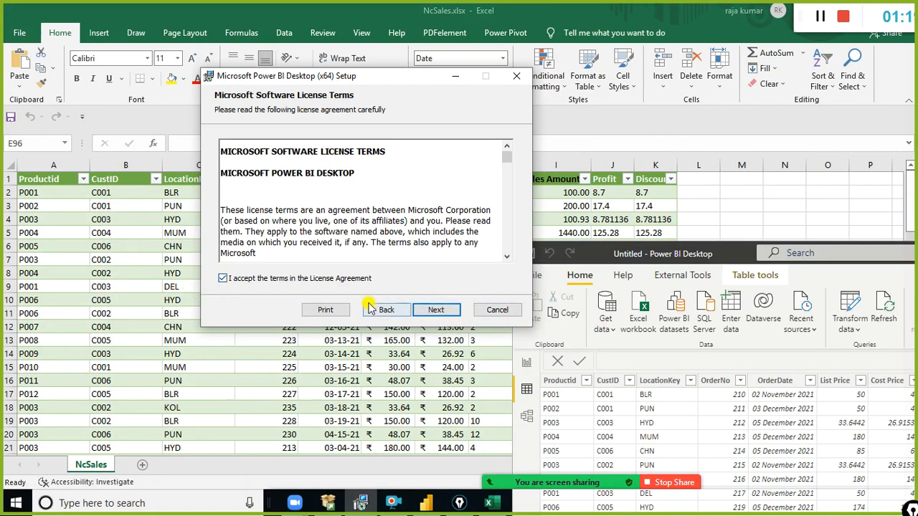
click(435, 310)
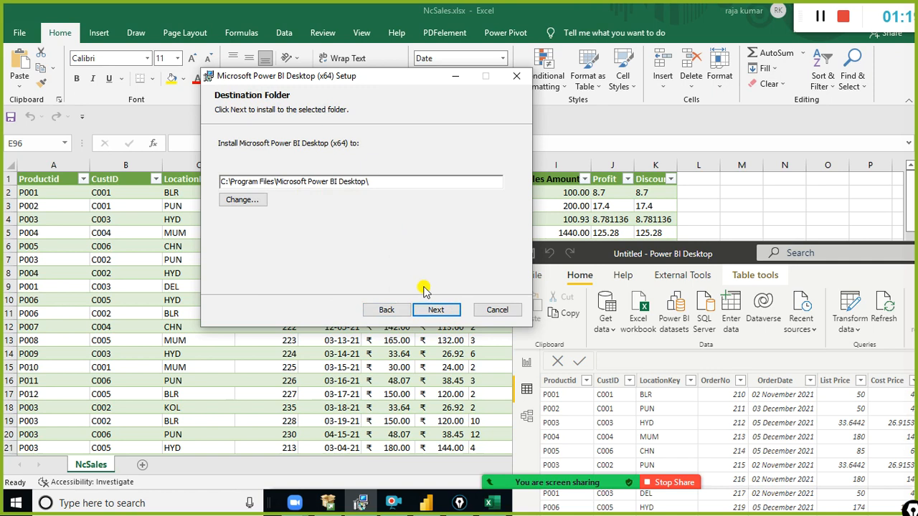
click(436, 311)
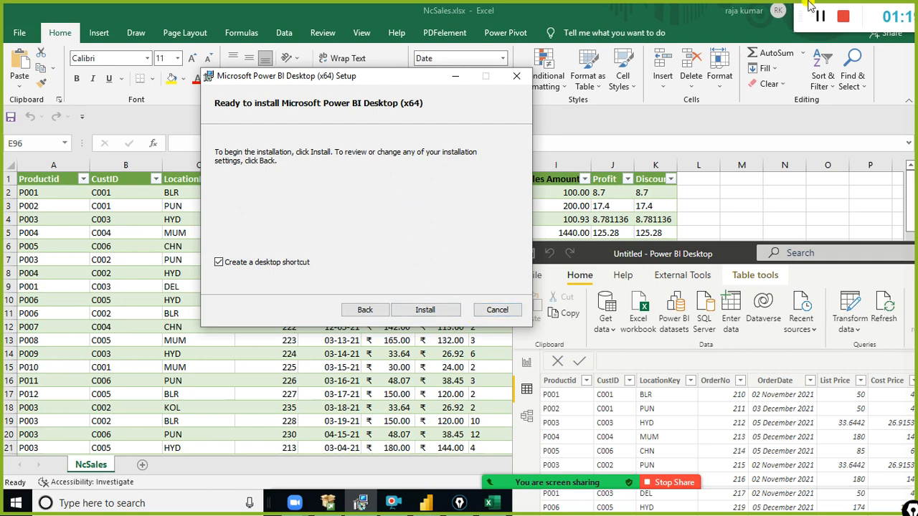
Step: Cancel the Power BI Desktop setup, and clear the desktop down to the Microsoft Download Center page in the browser
double_click(682, 19)
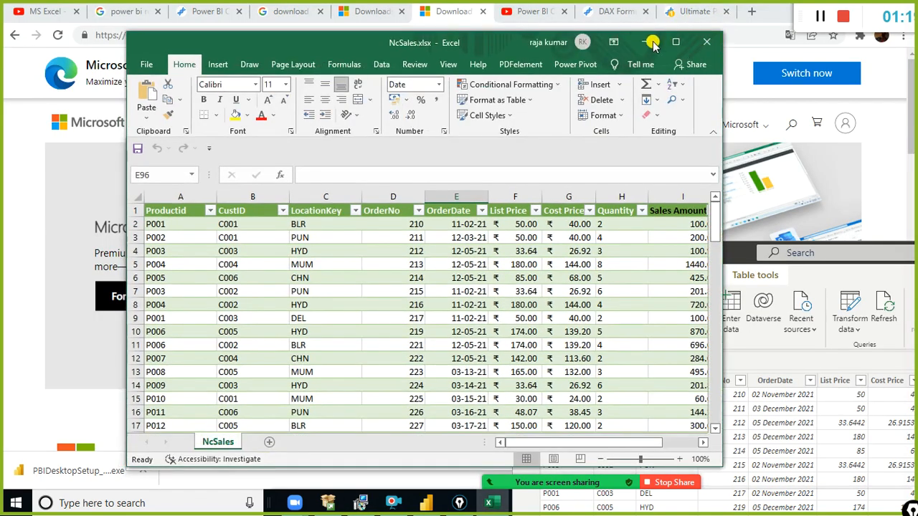
click(646, 43)
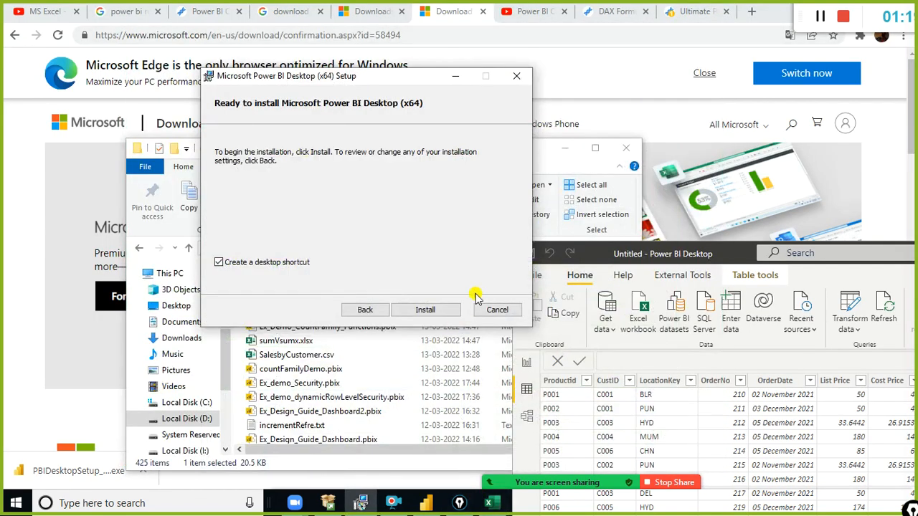
click(504, 312)
click(435, 273)
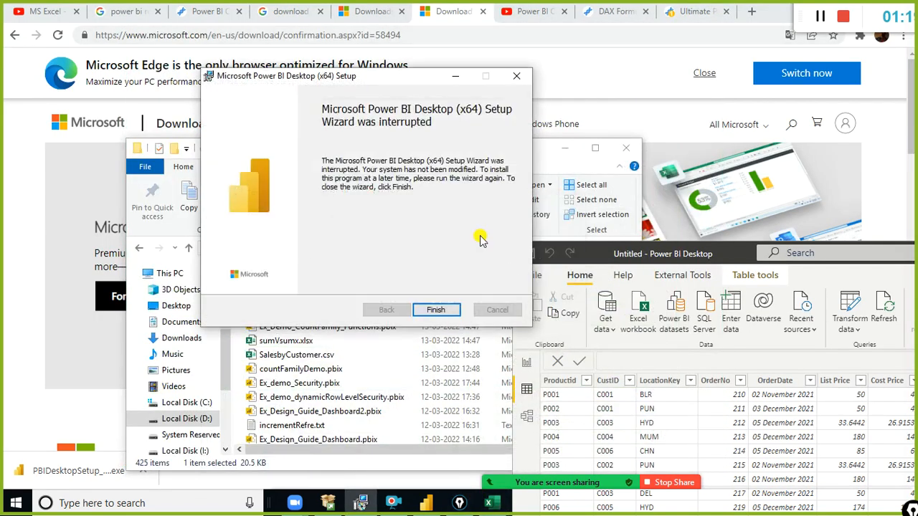
click(516, 75)
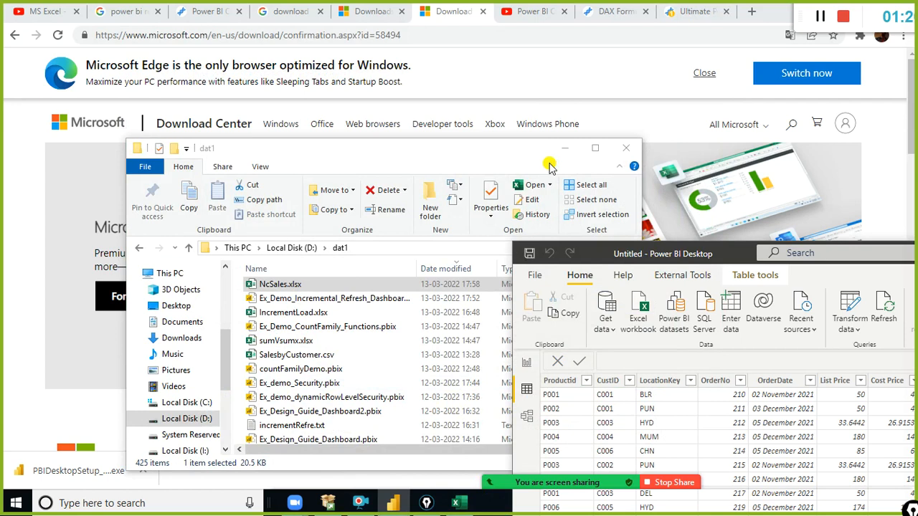
click(503, 63)
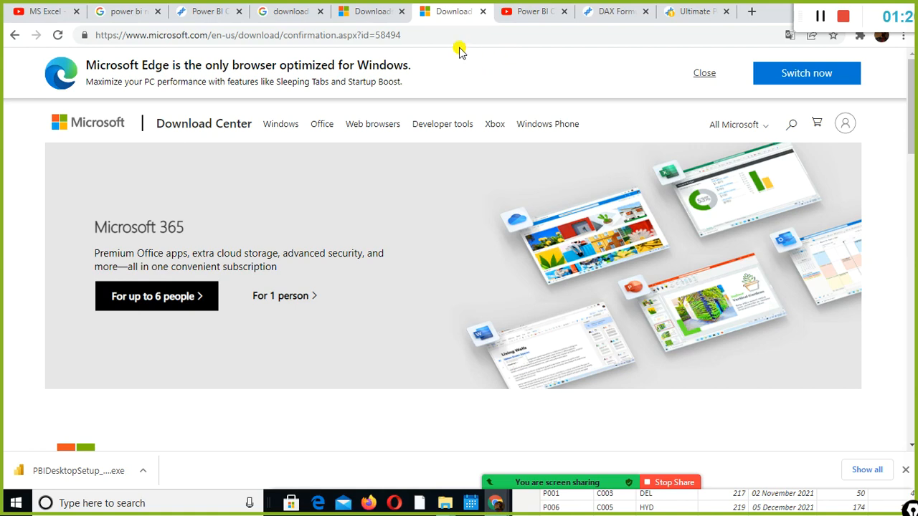
Step: Move the meeting controls clear of the lower part of the page, and search Google for "download sql server management studio"
mouse_move(694, 500)
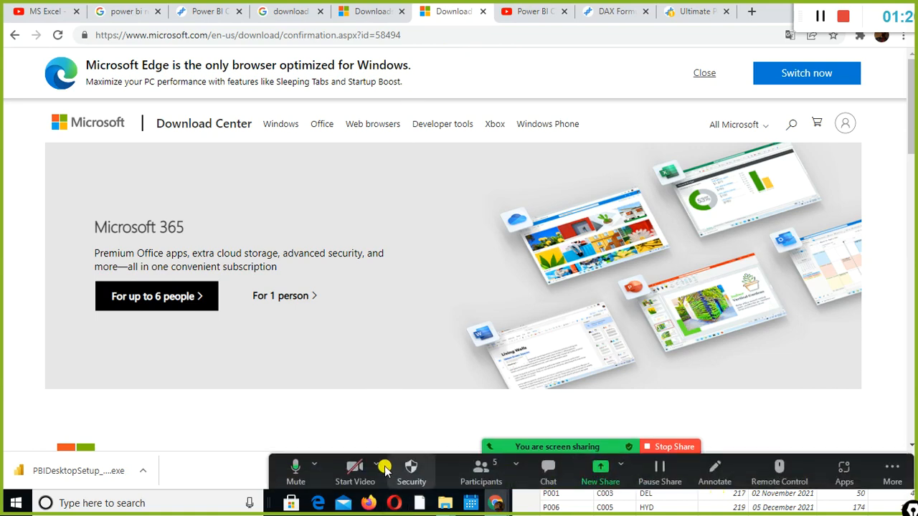
drag(282, 457, 275, 87)
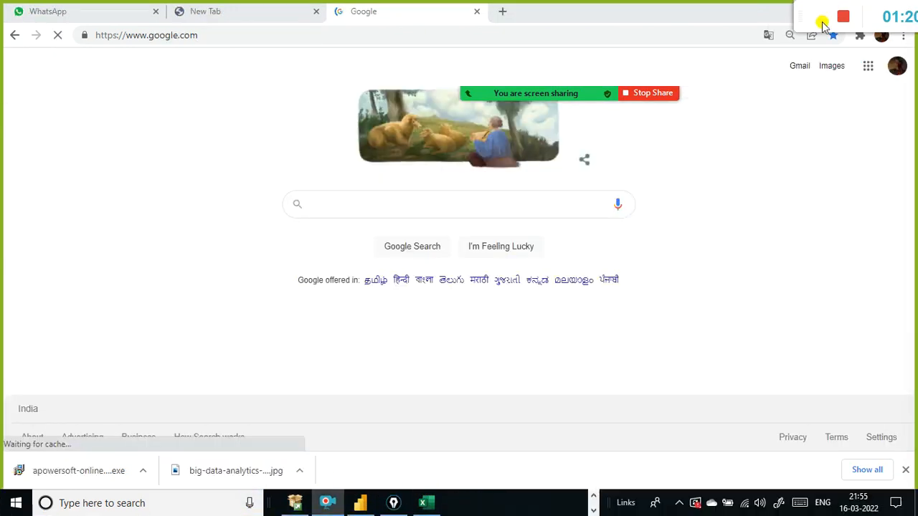
click(366, 199)
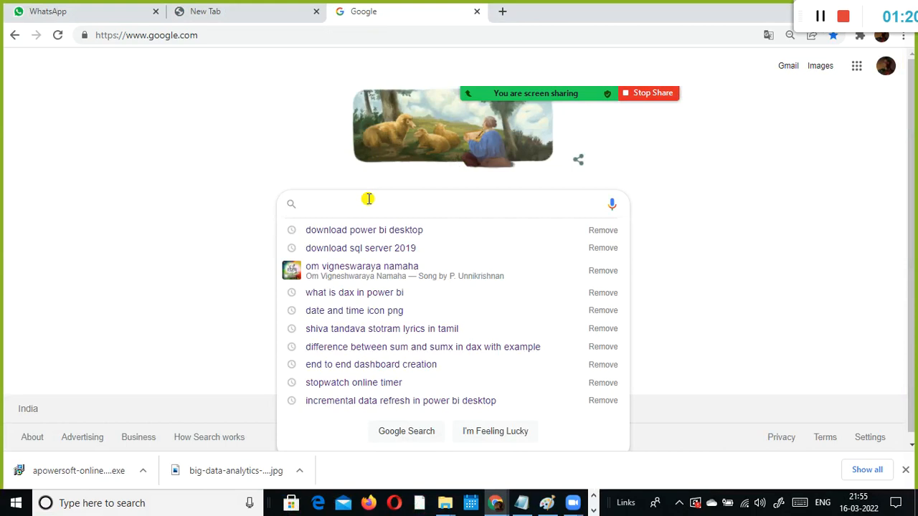
text(download)
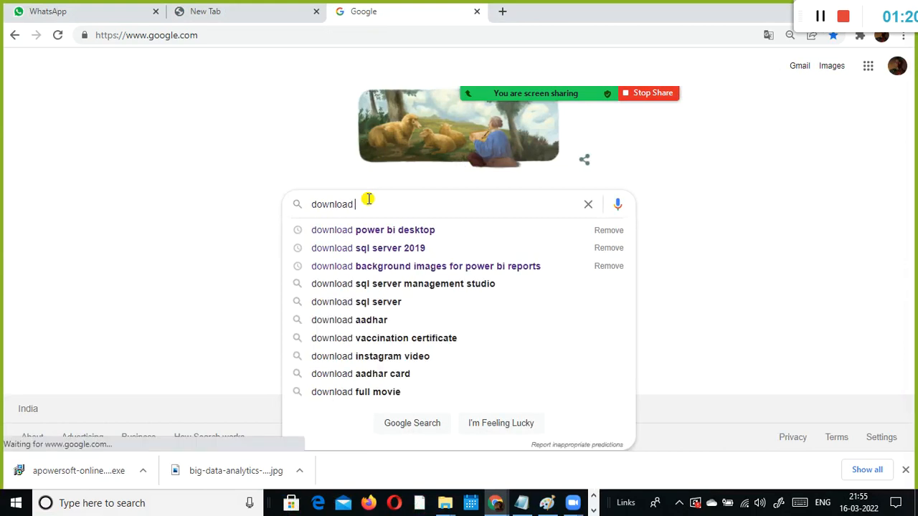
text( sql)
key(Down)
key(Down)
key(Down)
key(Return)
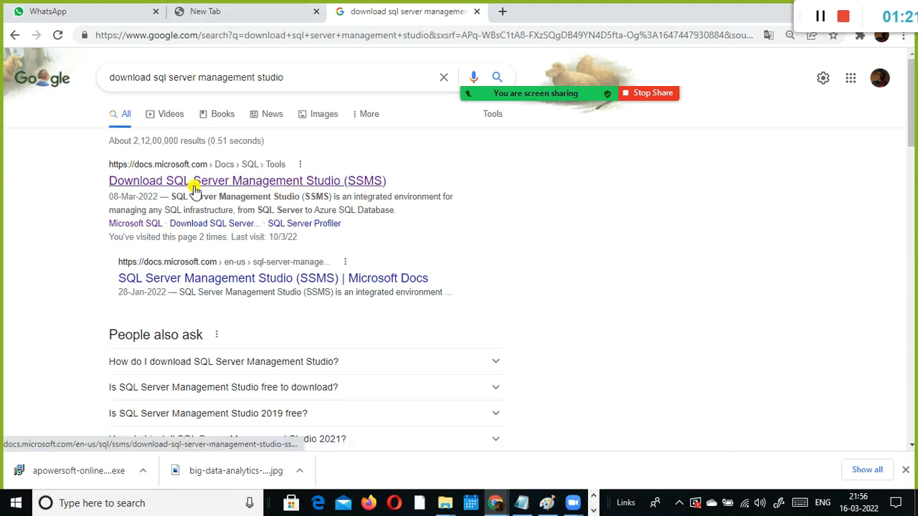
Step: Open the docs.microsoft.com "Download SQL Server Management Studio (SSMS)" result in a new tab and switch to it
right_click(278, 188)
click(391, 194)
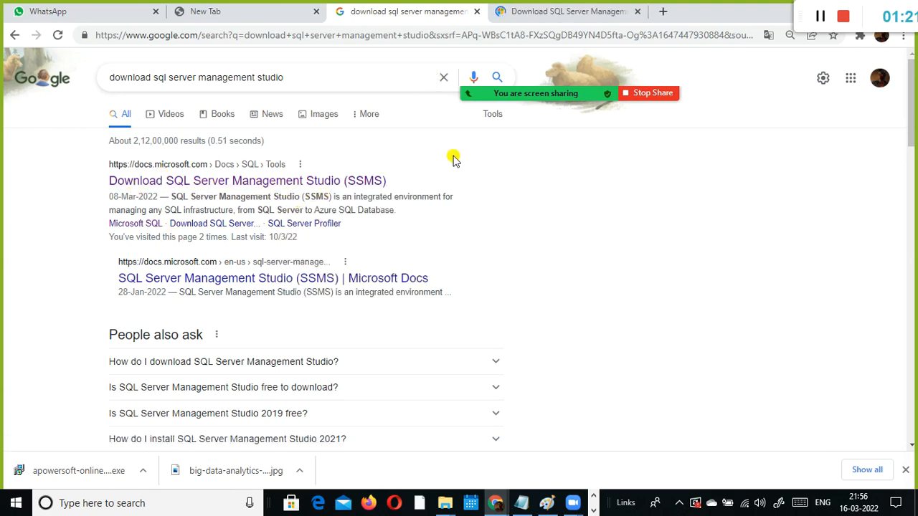
right_click(313, 183)
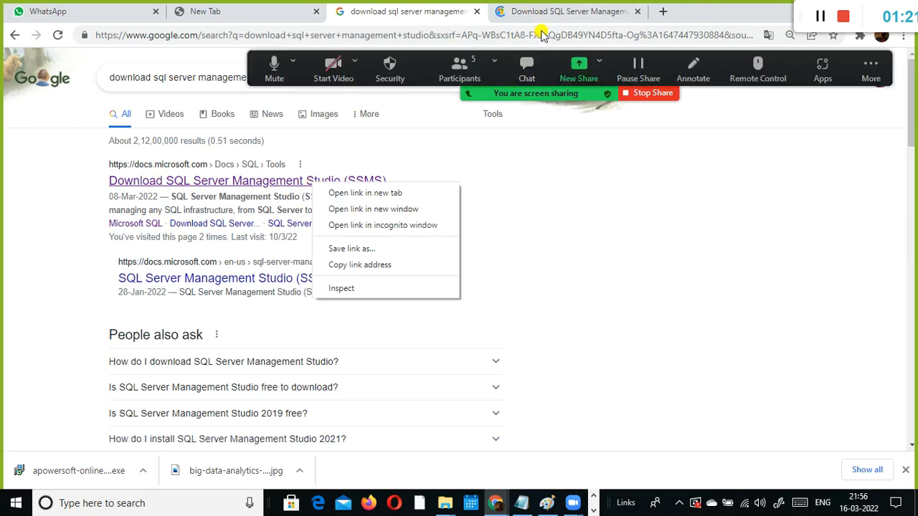
click(562, 16)
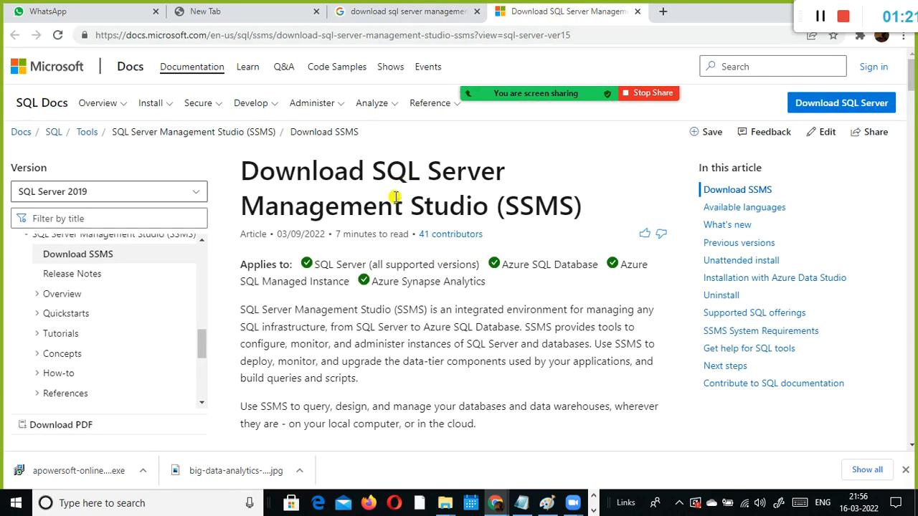
Step: Start the free SSMS 18.11.1 download, saving it in dat1 as SSMS-Setup-ENU (1).exe, and pause the download
scroll(399, 215, down, 3)
scroll(399, 216, down, 2)
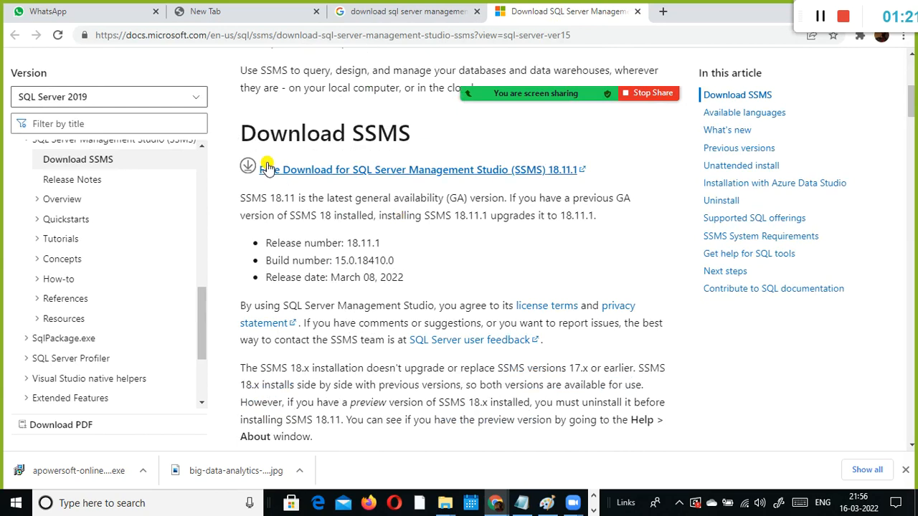
click(477, 172)
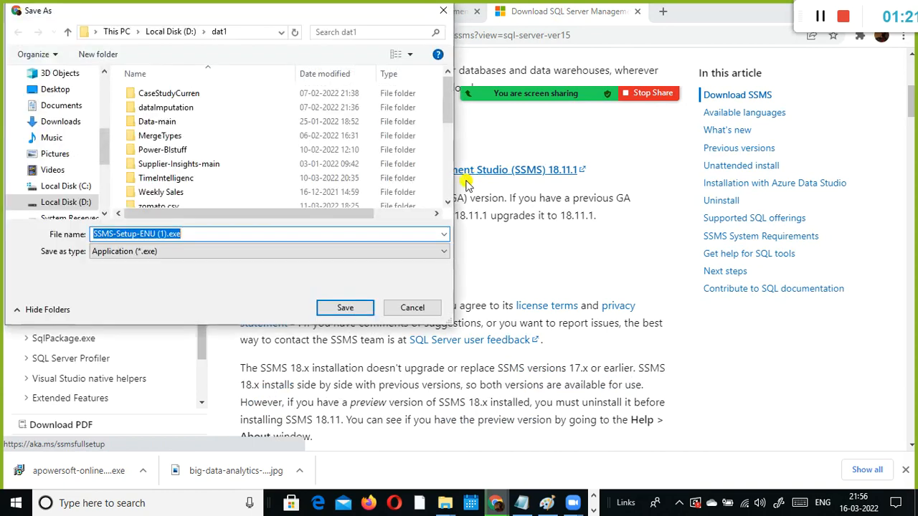
click(335, 306)
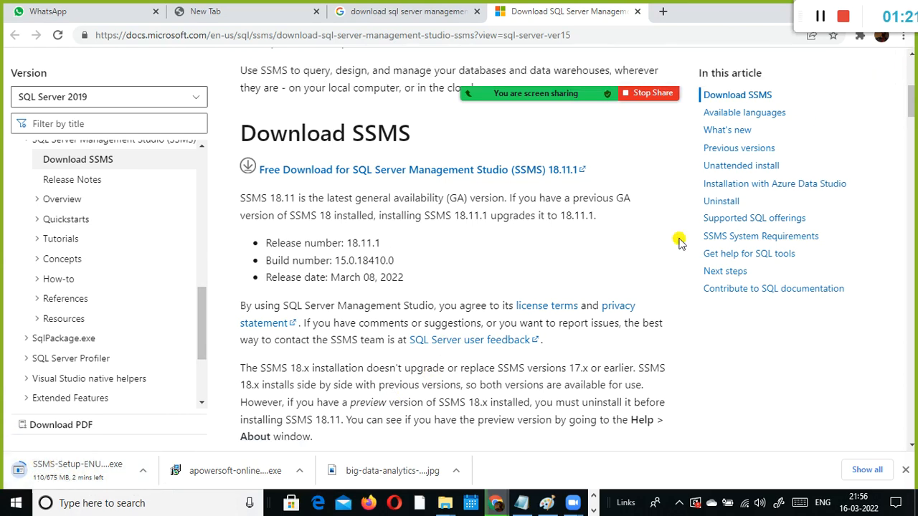
mouse_move(445, 503)
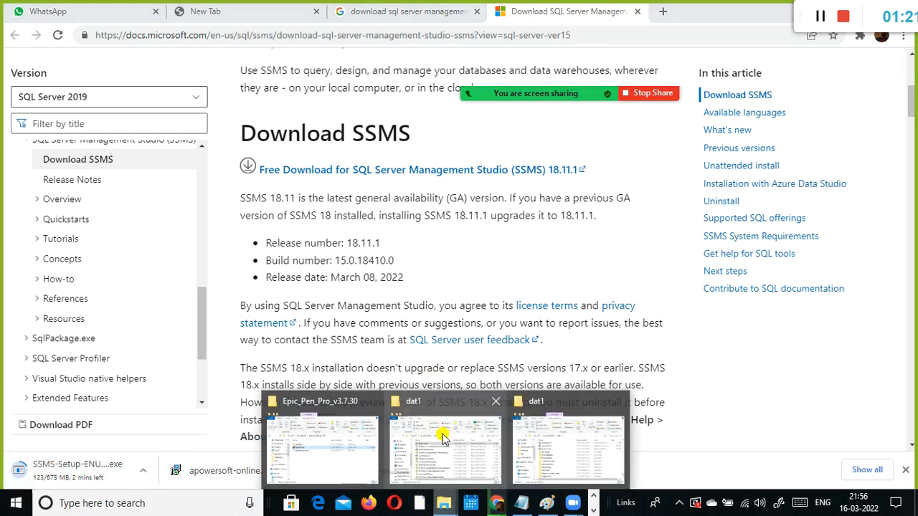
right_click(97, 461)
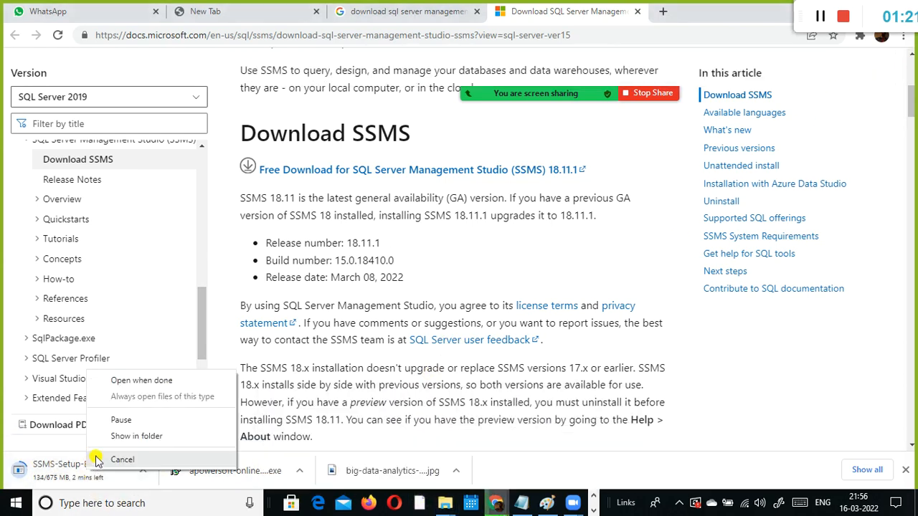
click(122, 420)
Step: Launch the previously downloaded SSMS-Setup-ENU.exe installer from the dat1 folder on Local Disk (D:)
mouse_move(463, 507)
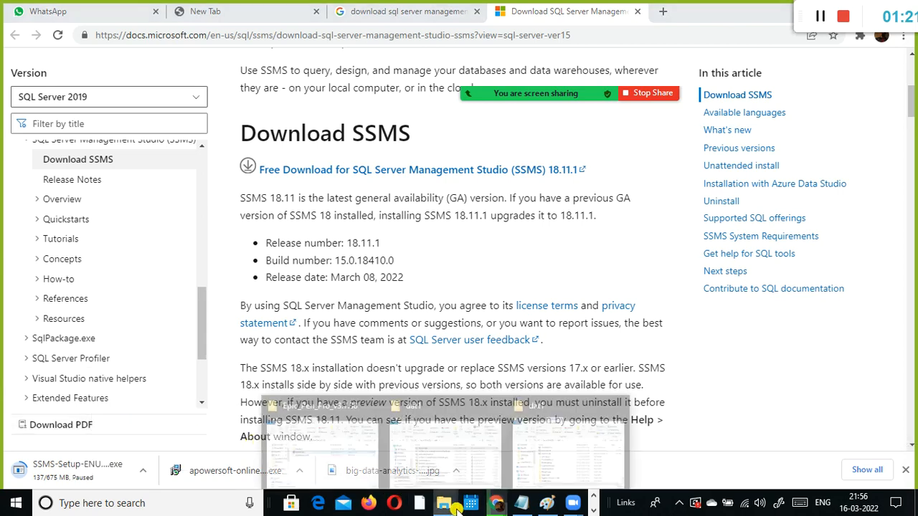
click(445, 439)
click(378, 342)
key(s)
key(s)
key(s)
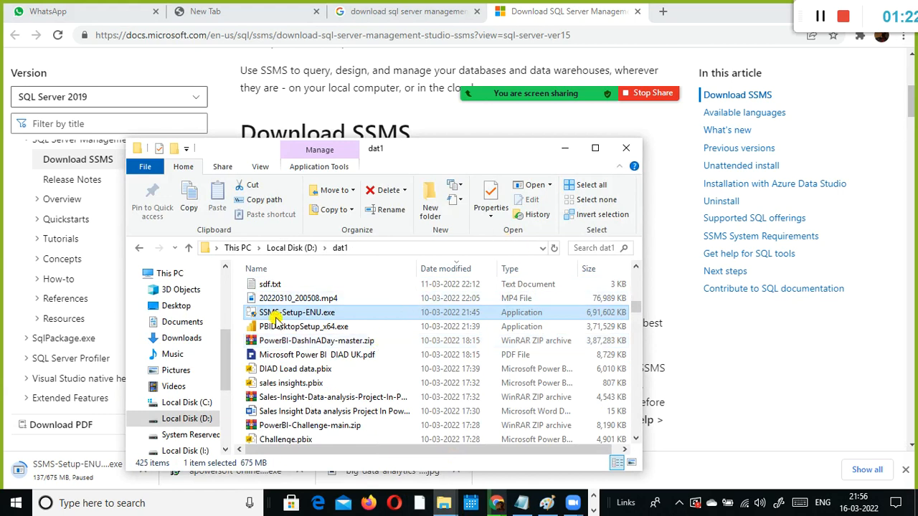
double_click(278, 316)
click(595, 510)
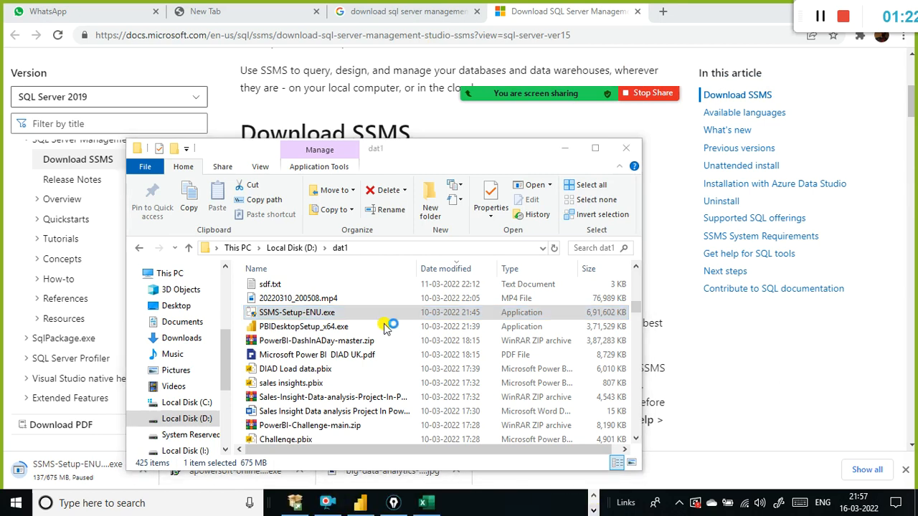
click(593, 504)
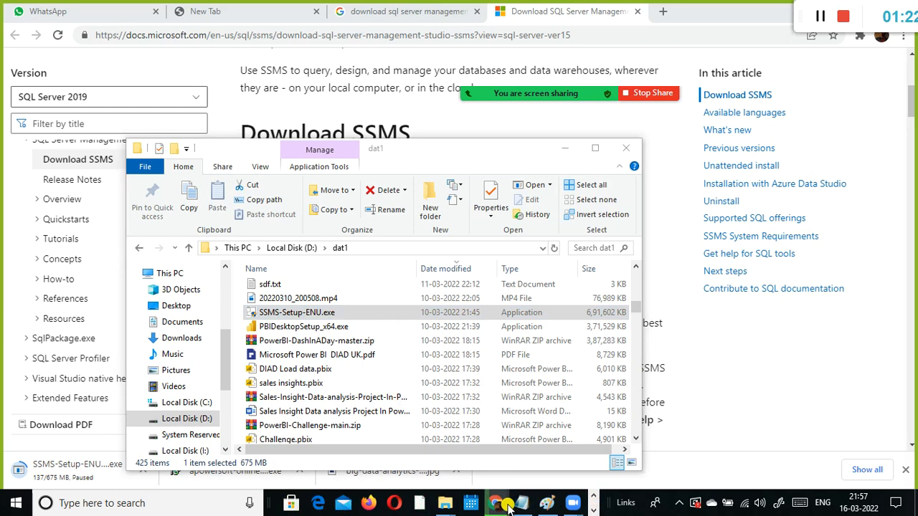
mouse_move(506, 506)
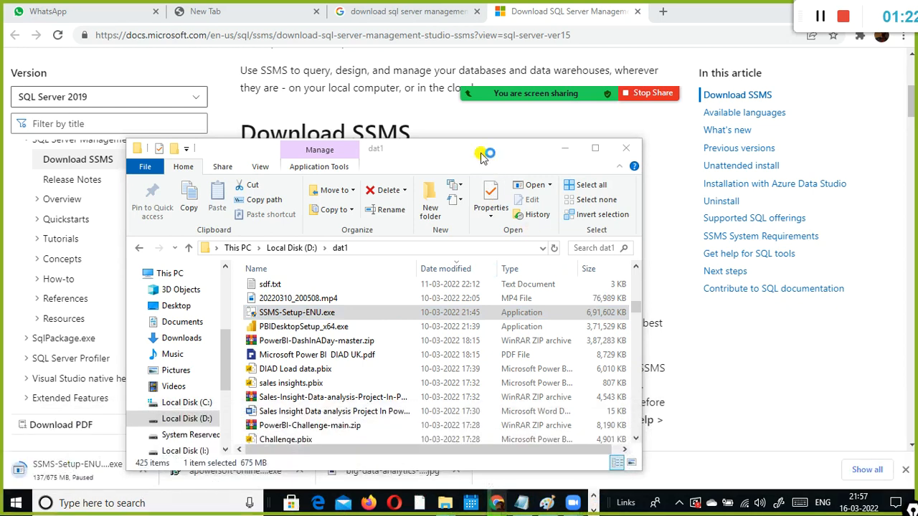
click(593, 510)
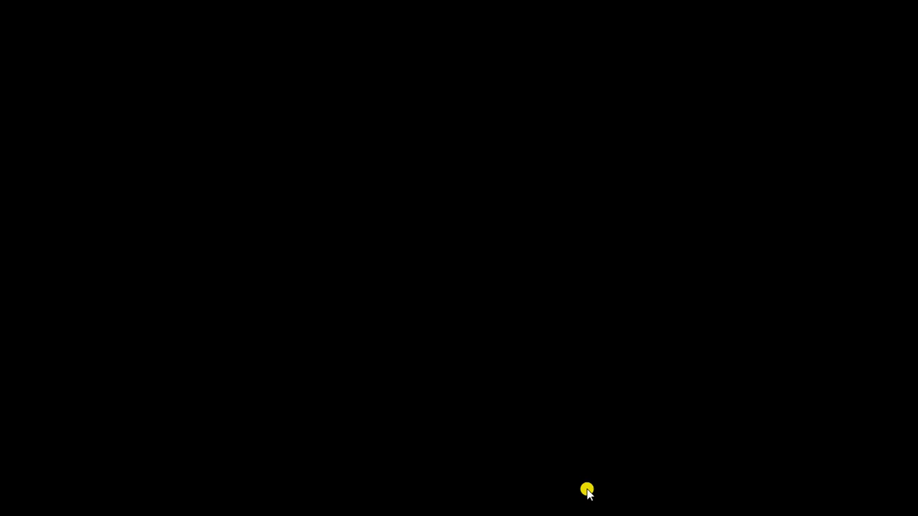
click(396, 349)
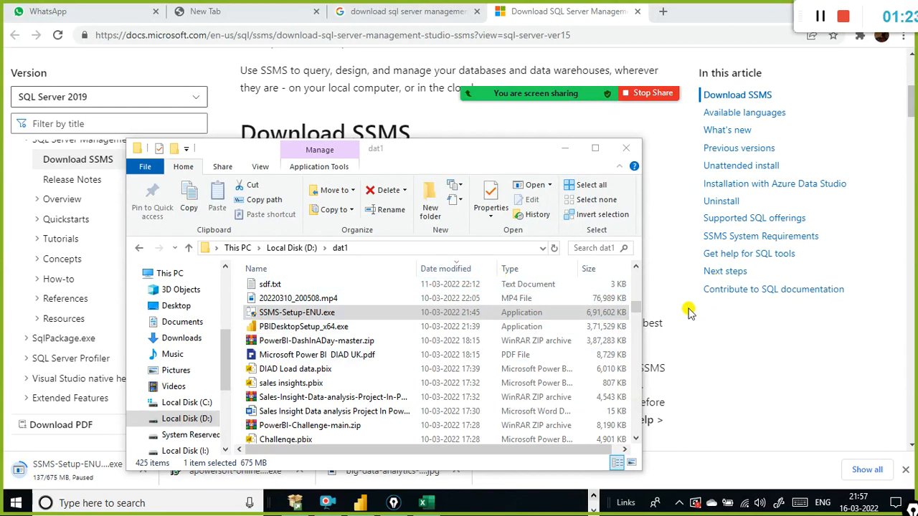
Step: Maximize the dat1 folder window while the SSMS installer loads
double_click(590, 153)
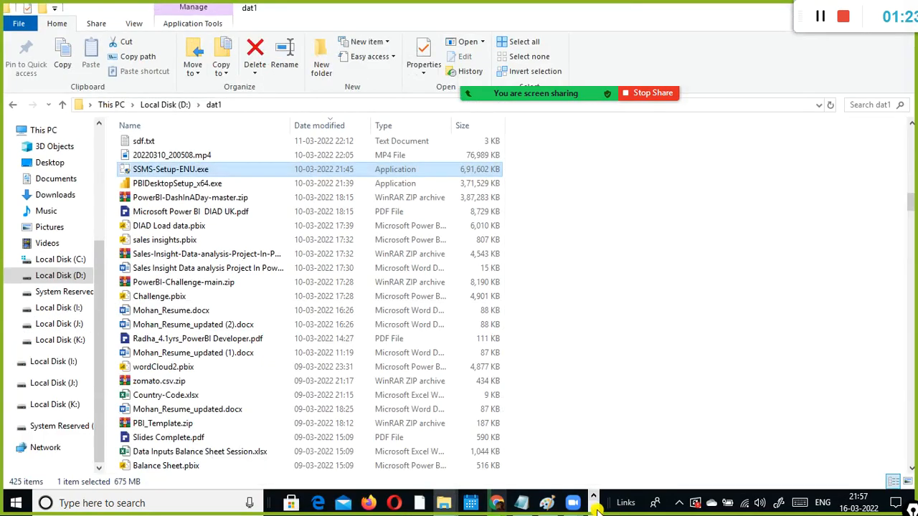
click(594, 498)
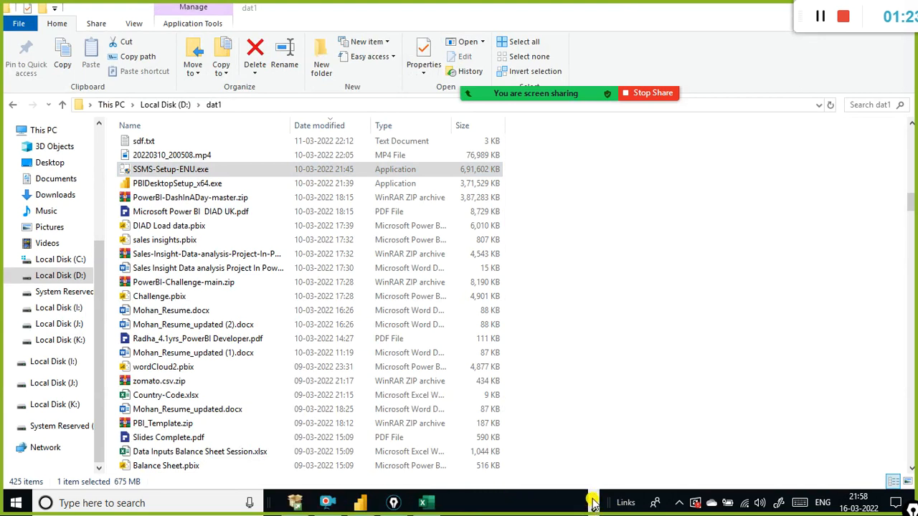
click(593, 510)
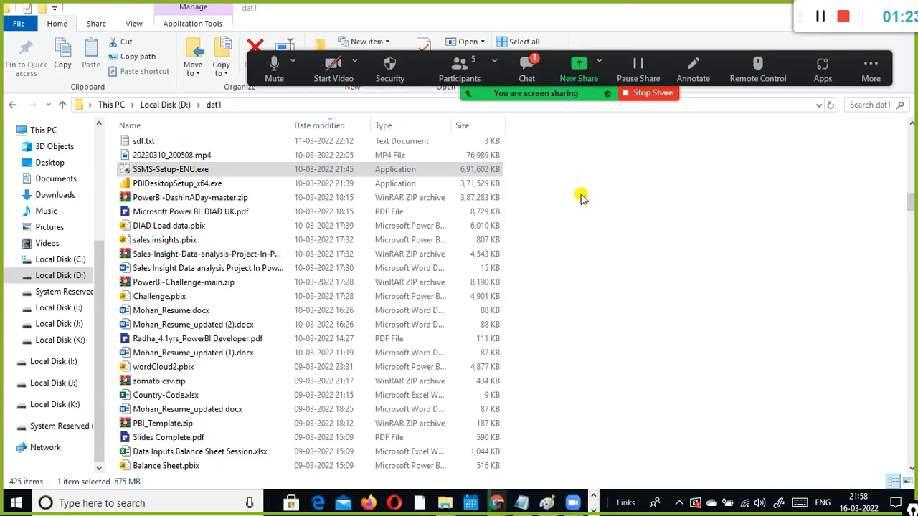
Step: Check the Zoom meeting chat for new messages and close the chat window
click(526, 66)
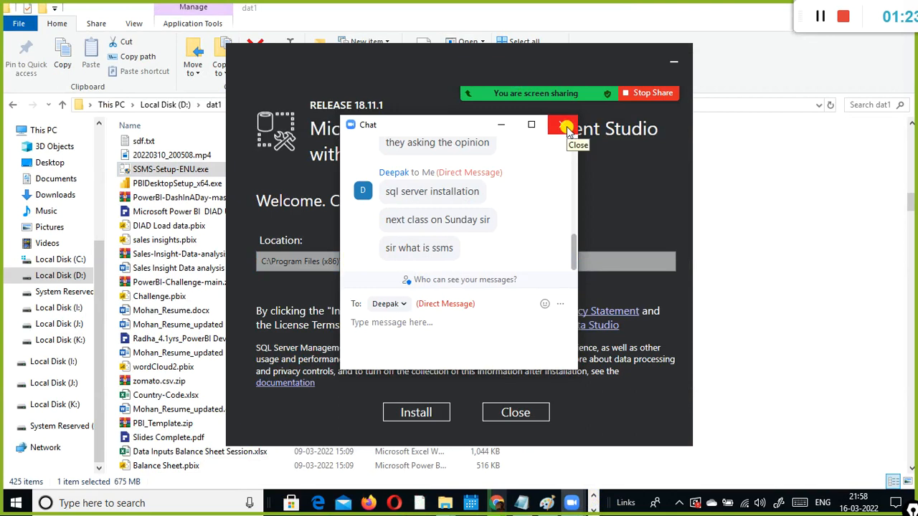
click(566, 128)
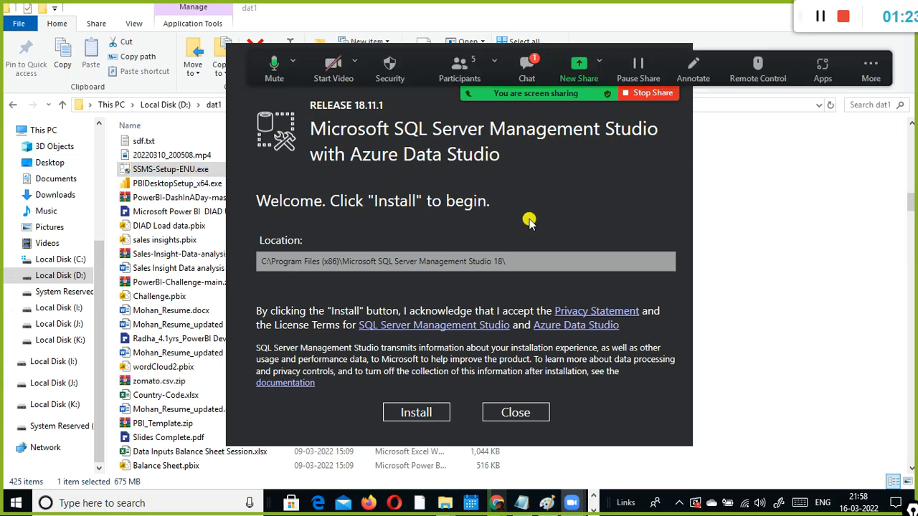
click(527, 72)
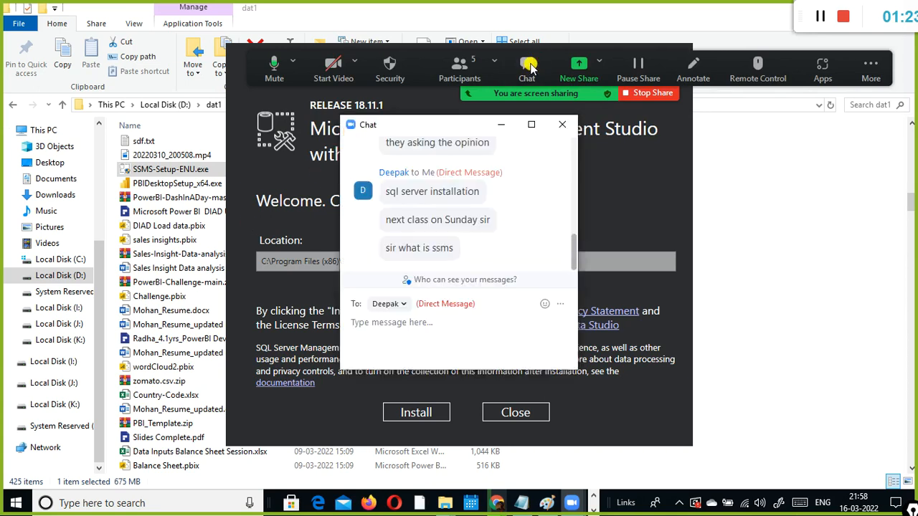
click(563, 125)
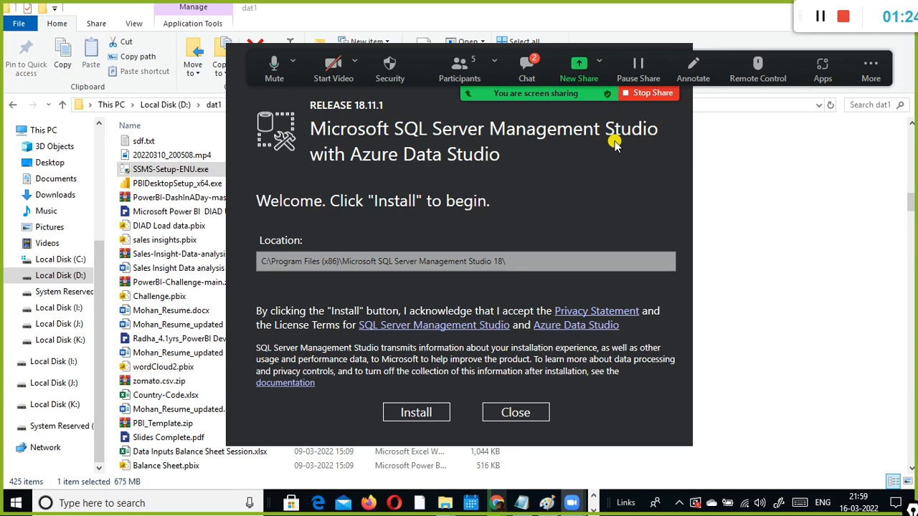
Step: Reposition the SSMS setup window over the folder listing and start the installation in the default Program Files (x86) location
drag(236, 61, 145, 118)
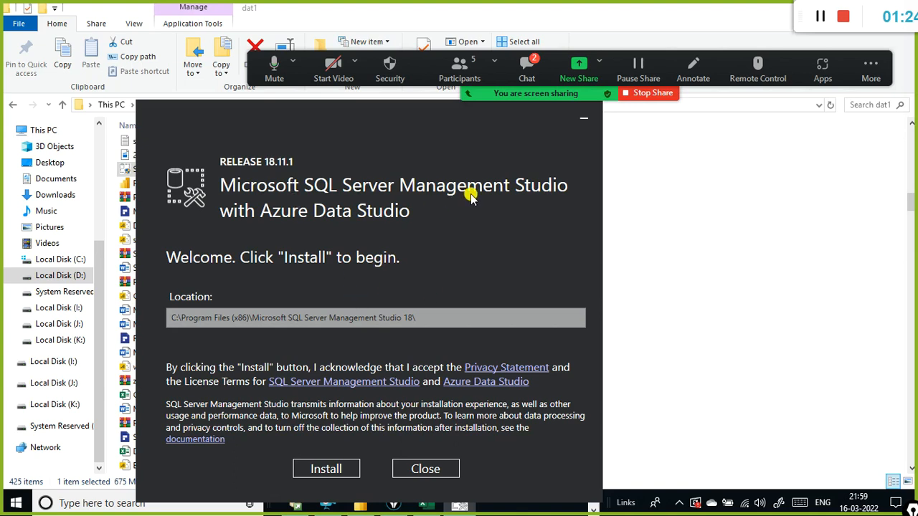
drag(349, 134, 292, 115)
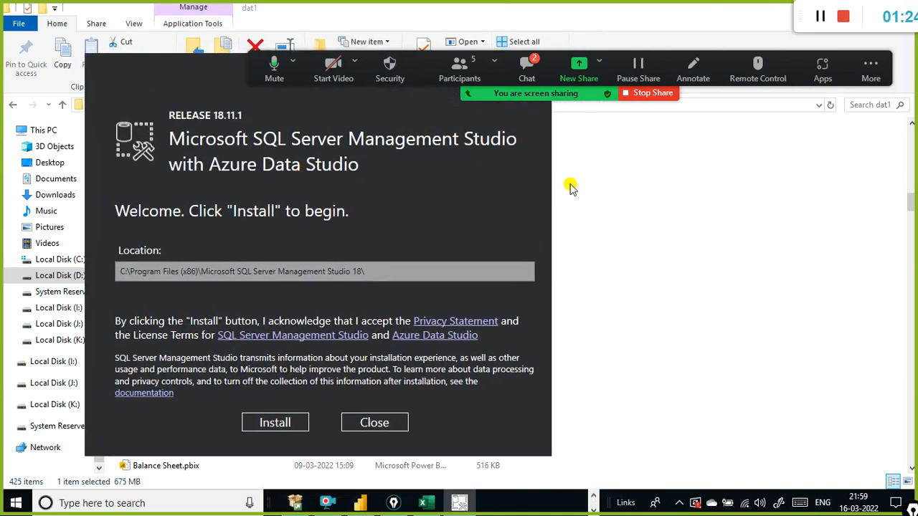
drag(193, 67, 561, 183)
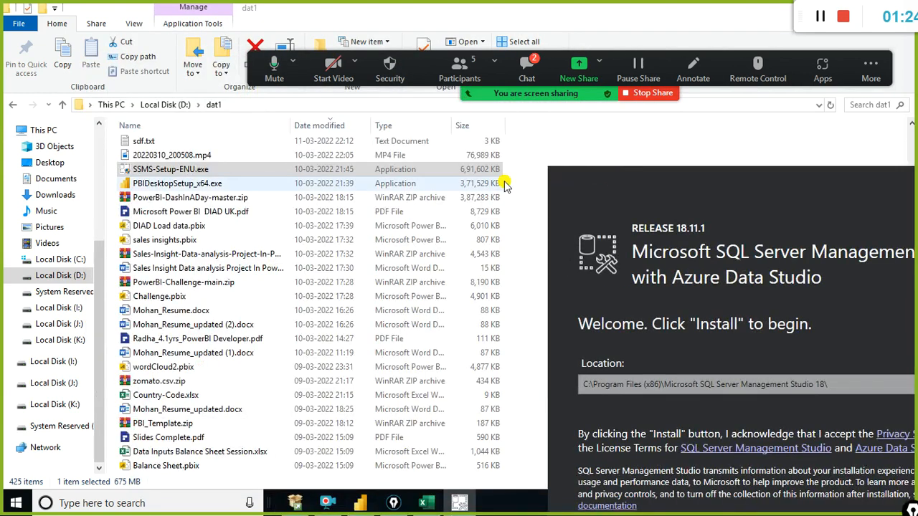
drag(670, 207, 220, 117)
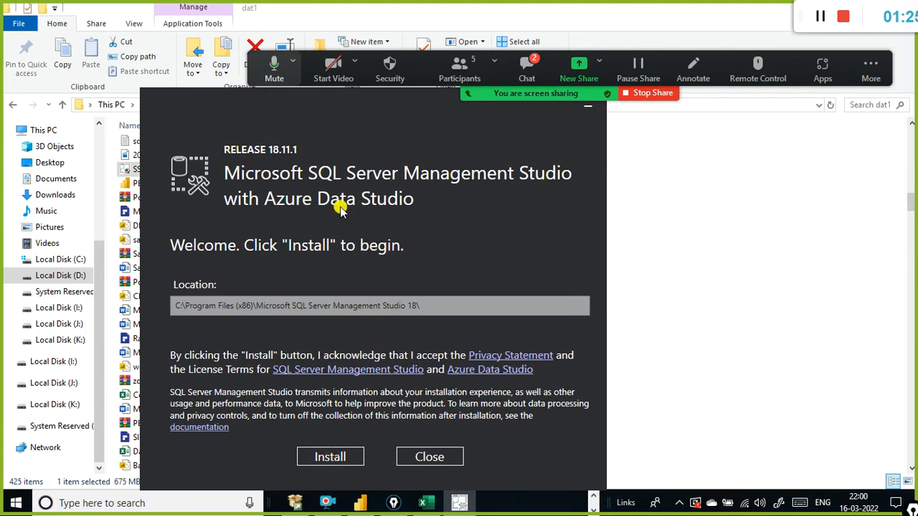
click(331, 458)
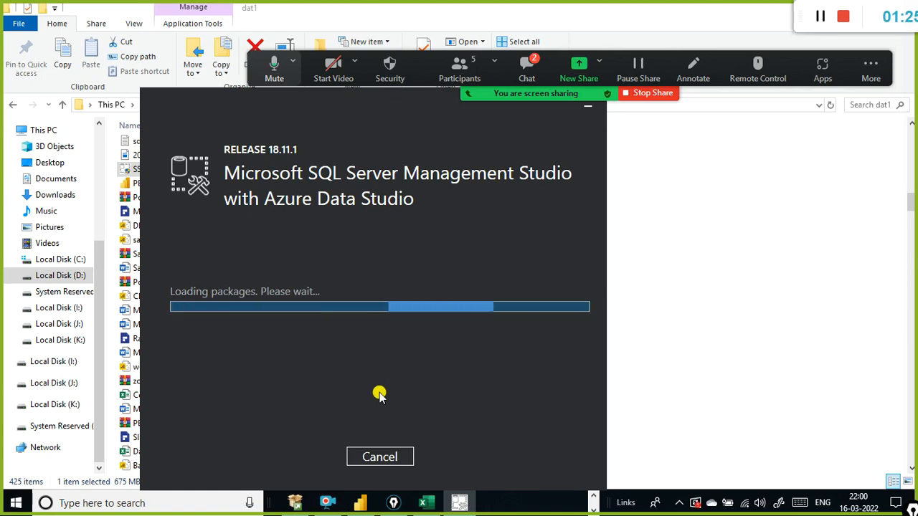
Step: Find Notepad through a Windows search and launch it with a blank note
key(super)
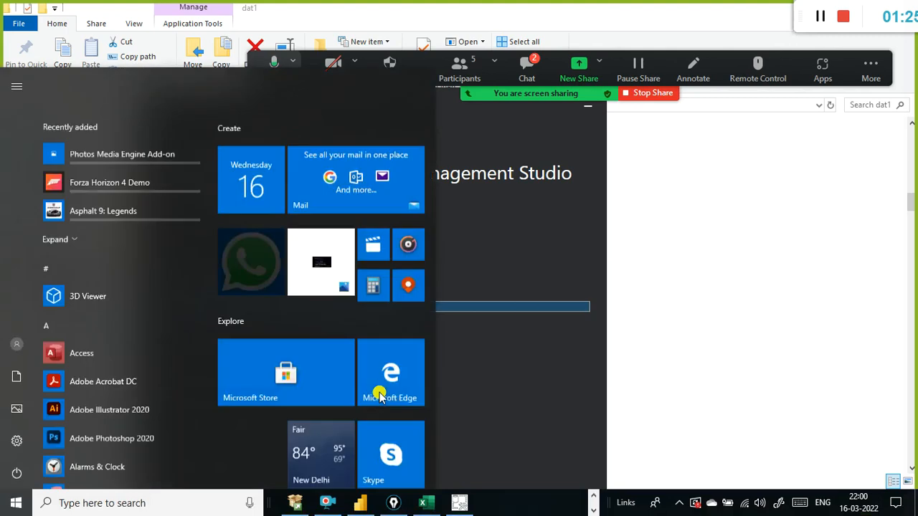
text(bite)
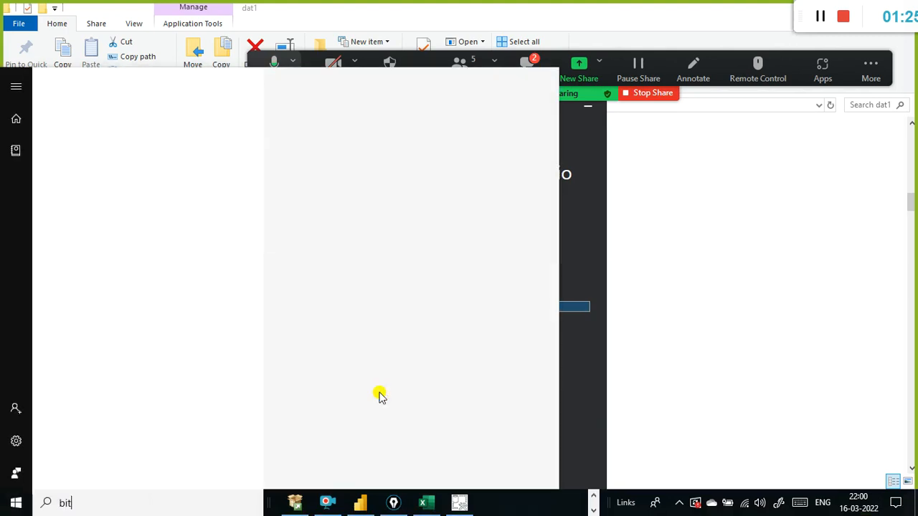
key(BackSpace)
key(BackSpace)
key(BackSpace)
key(BackSpace)
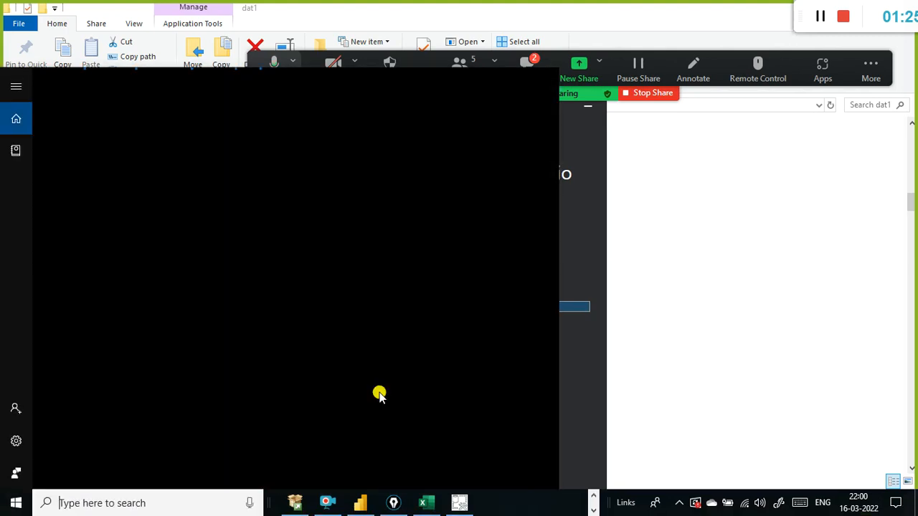
text(notepad)
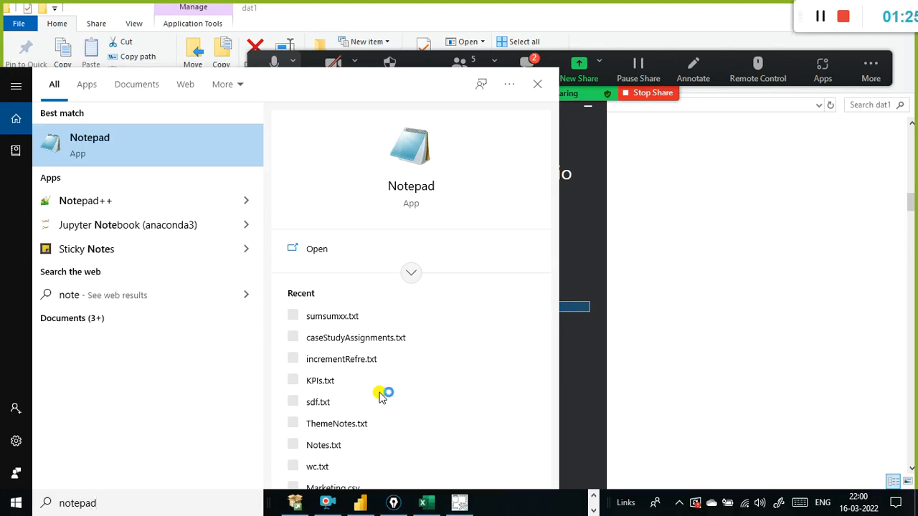
key(Return)
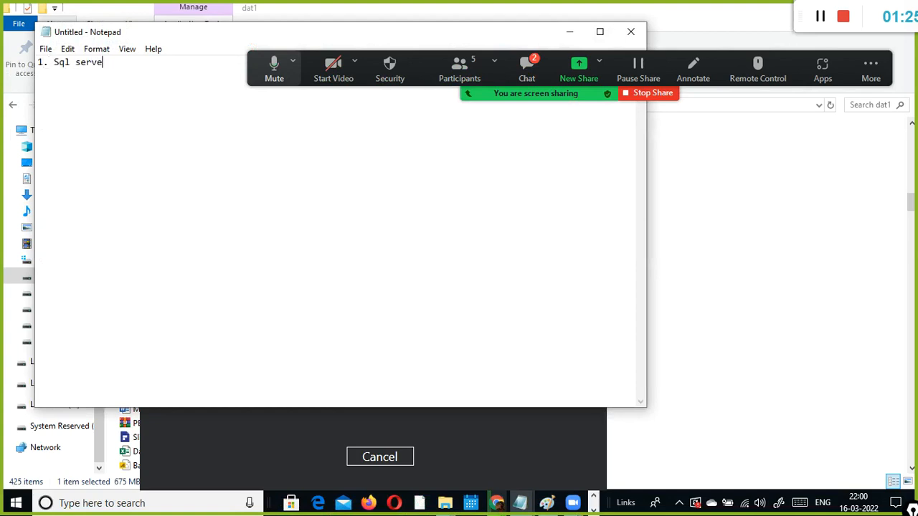
Step: List "1. Microsoft Sql server" and "2. SSMS (Sql server management Studio)" below an empty first line, and temporarily outline the first item
text(Microsoft)
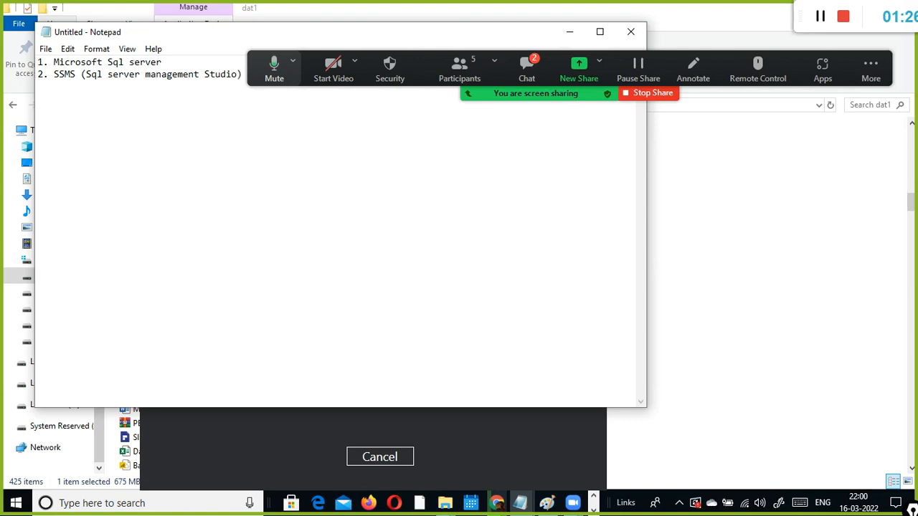
key(Return)
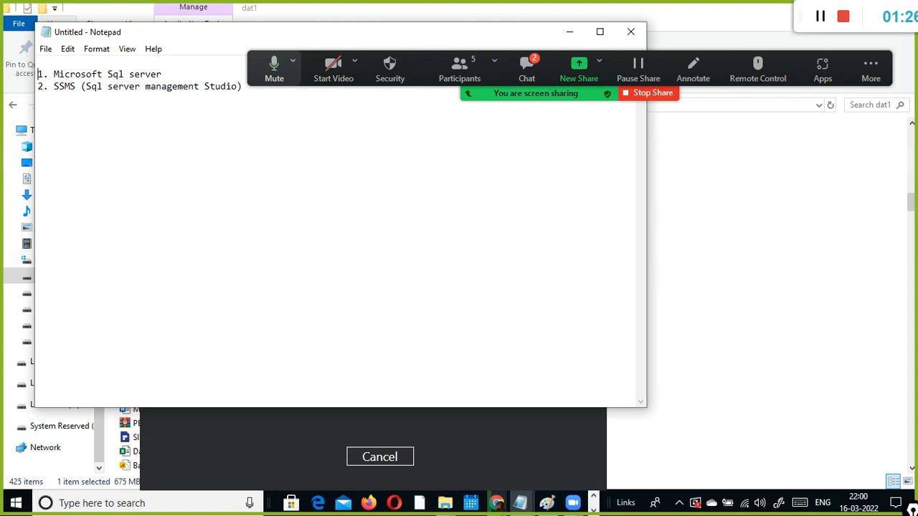
drag(192, 58, 19, 82)
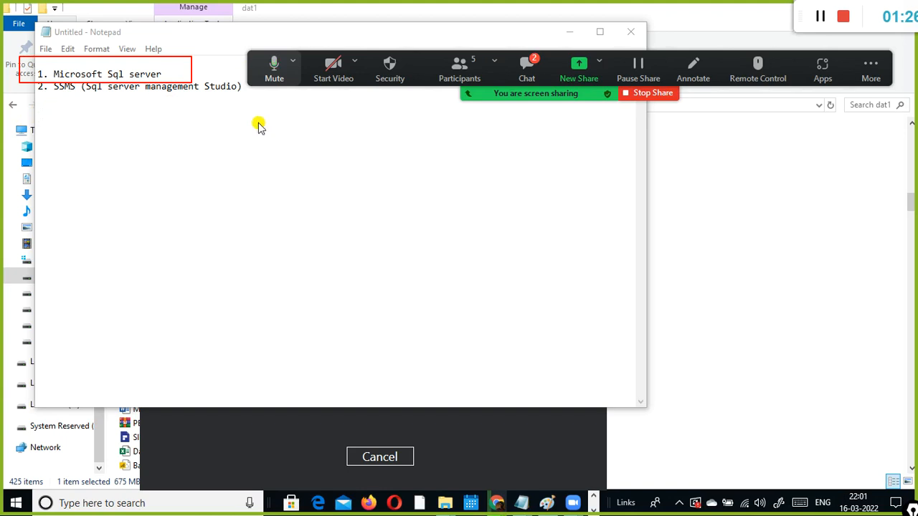
key(Escape)
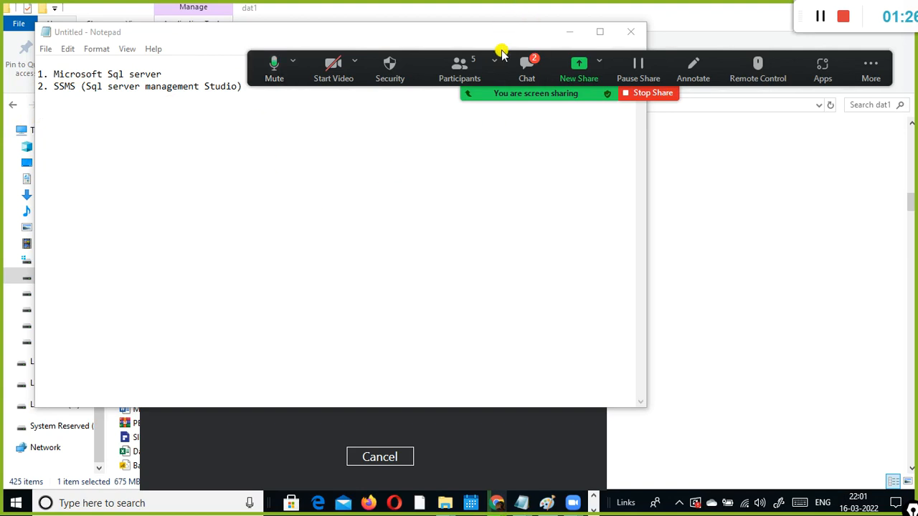
Step: Read the latest participant messages in the Zoom meeting chat and close the chat window
click(531, 75)
scroll(508, 168, up, 3)
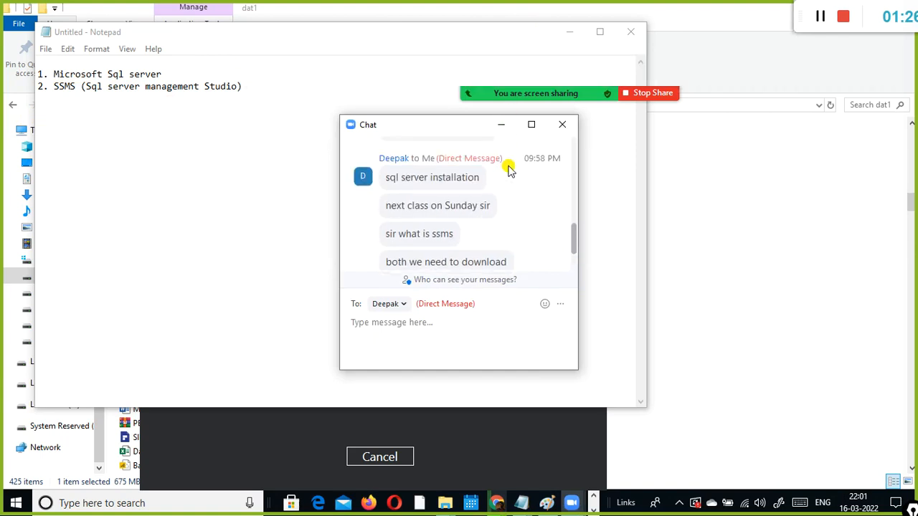
scroll(538, 154, down, 3)
click(563, 125)
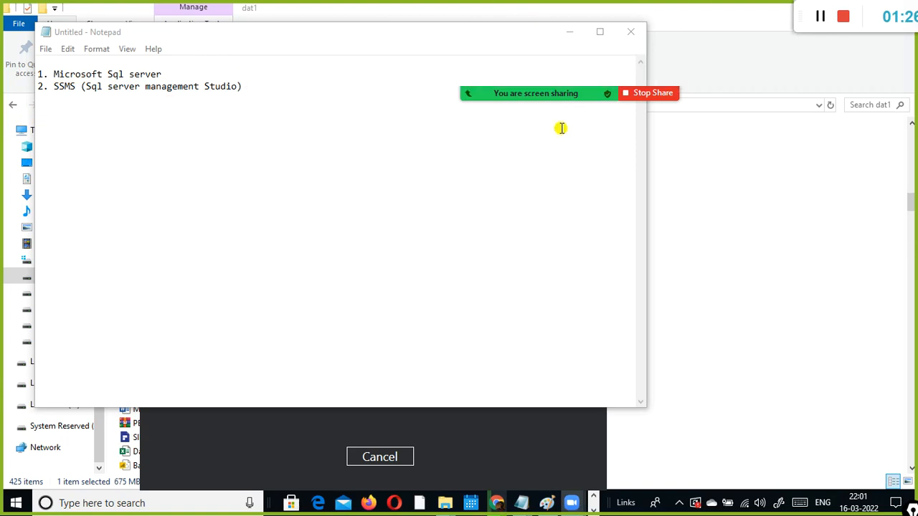
Step: Highlight the Microsoft Sql server line and the SSMS line of the note in turn to point out both programs
drag(37, 74, 212, 70)
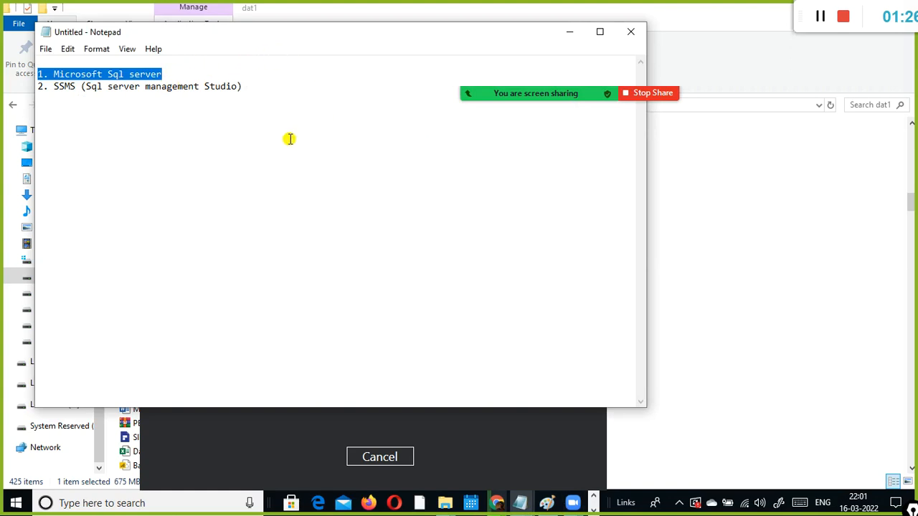
click(243, 74)
drag(265, 94, 2, 89)
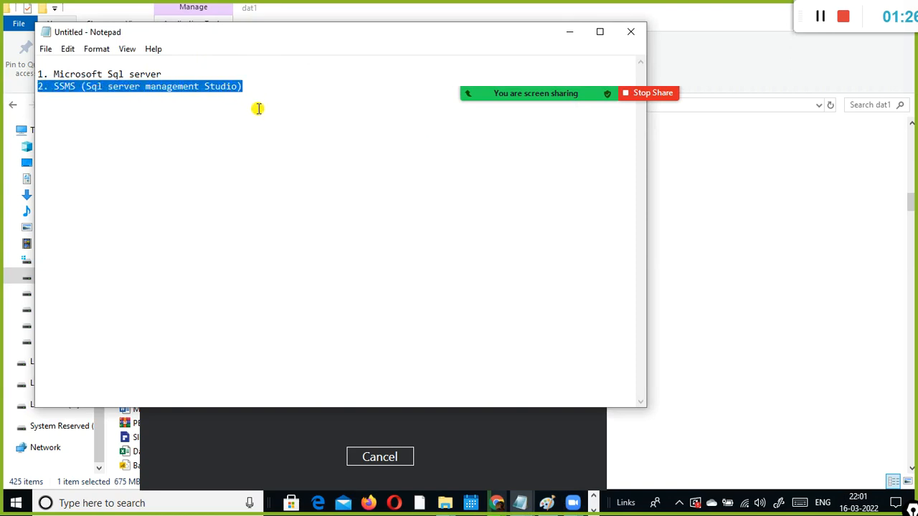
click(295, 88)
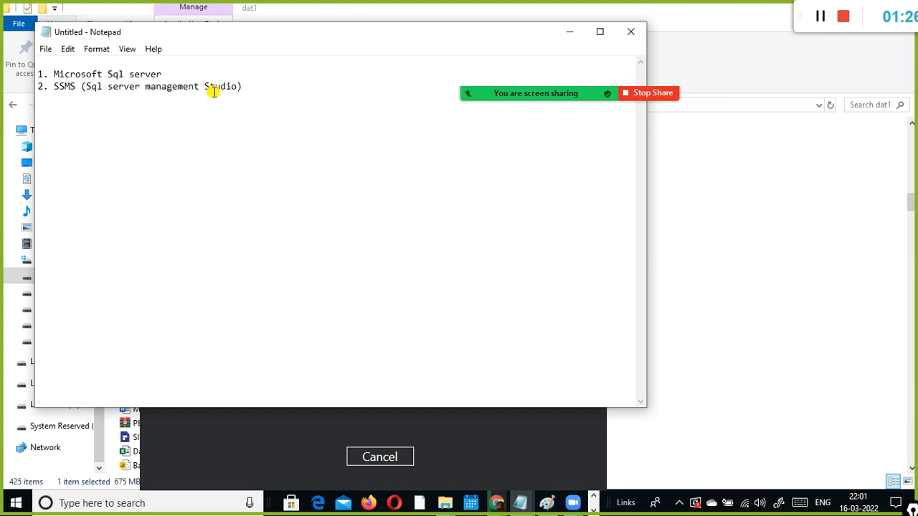
click(180, 71)
click(260, 84)
Step: Search Windows for "ssms" and launch Microsoft SQL Server Management Studio 18
click(126, 503)
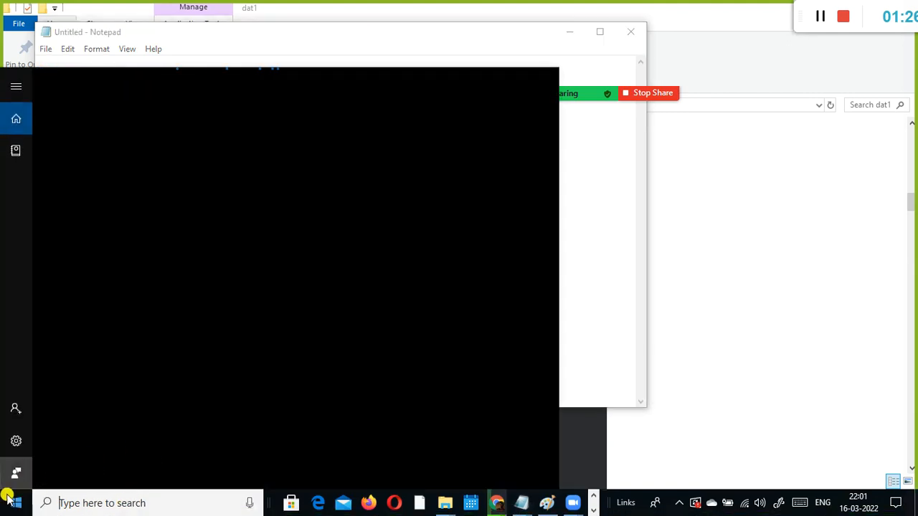
click(14, 505)
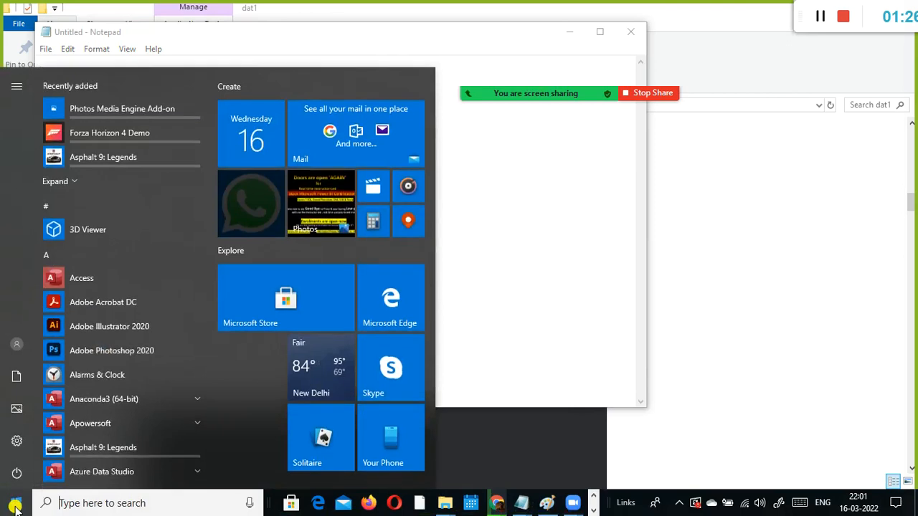
click(106, 503)
text(ssms)
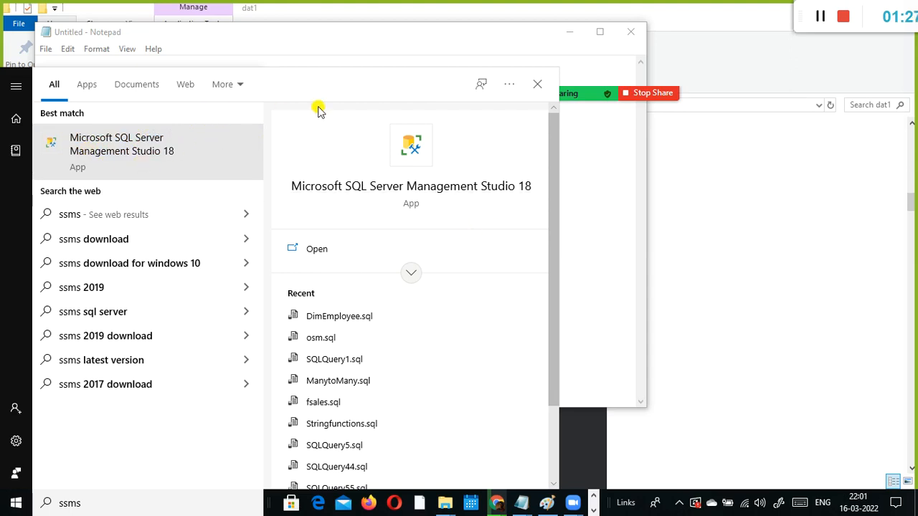
click(211, 161)
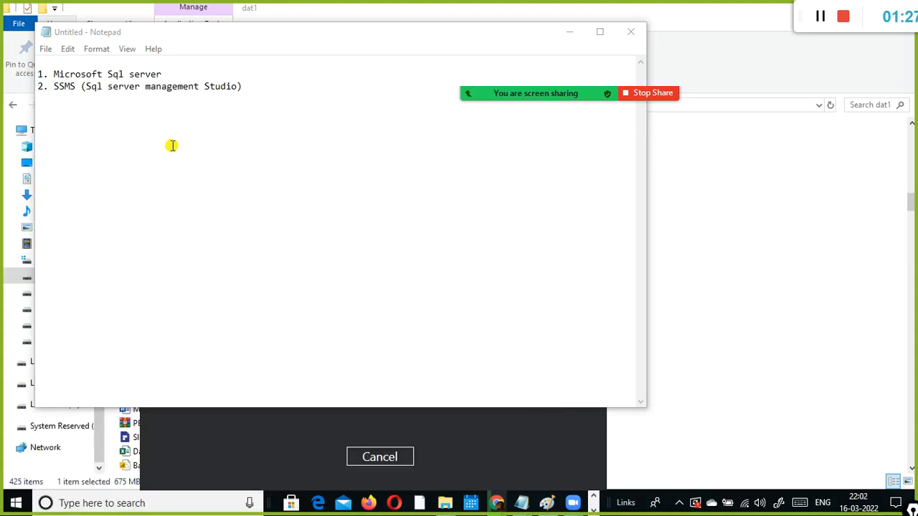
Step: Bring the SSMS setup window to the front to check the installation progress, and move it away from the centre
click(594, 510)
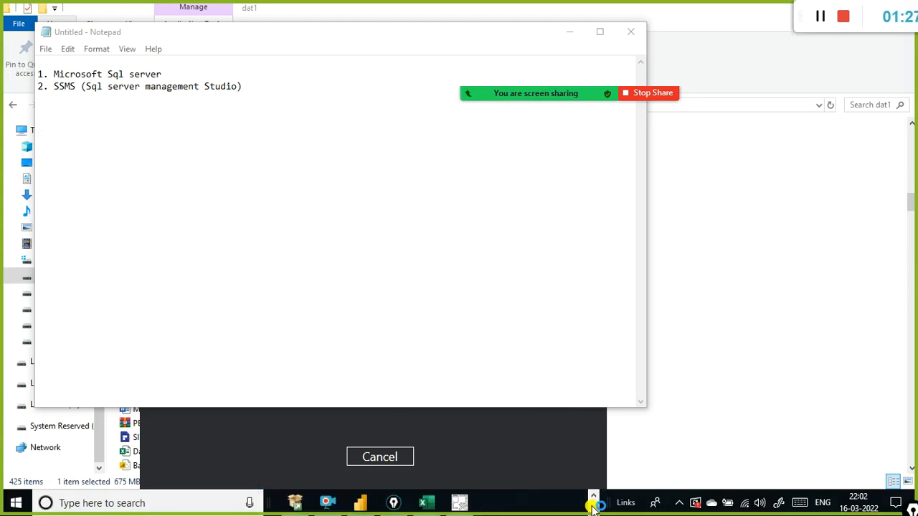
click(463, 505)
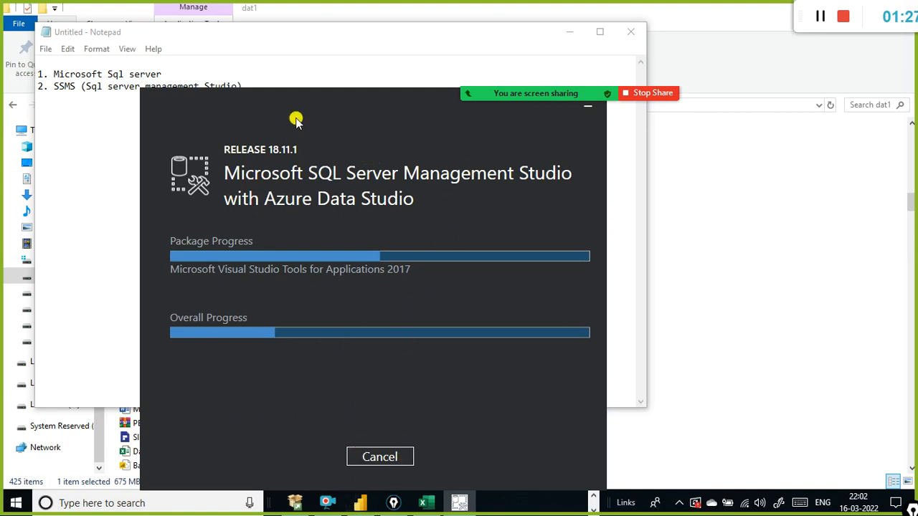
drag(318, 99, 142, 6)
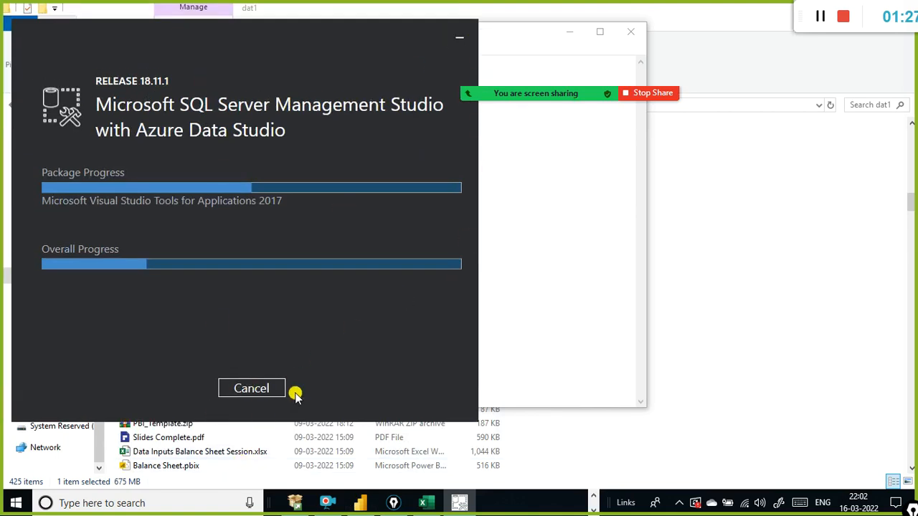
Step: Bring the note to the front and minimize it, exposing the dat1 folder listing
click(529, 199)
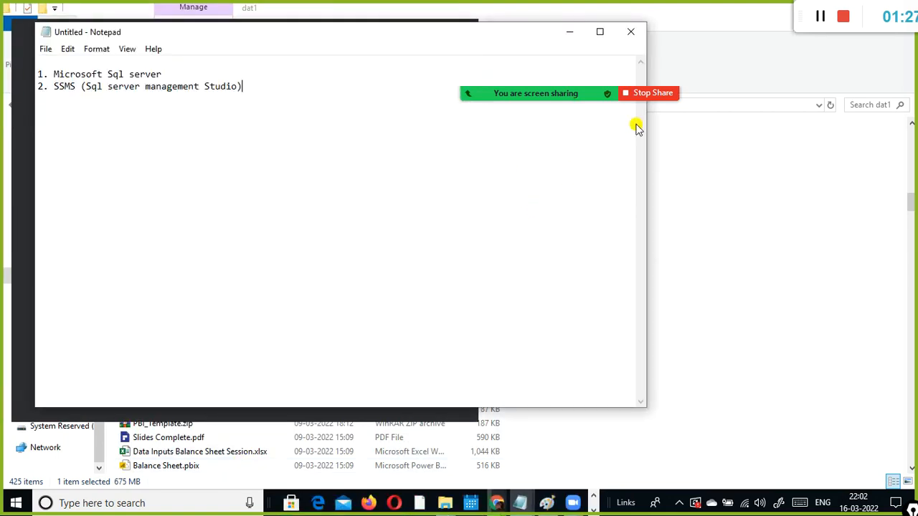
click(569, 32)
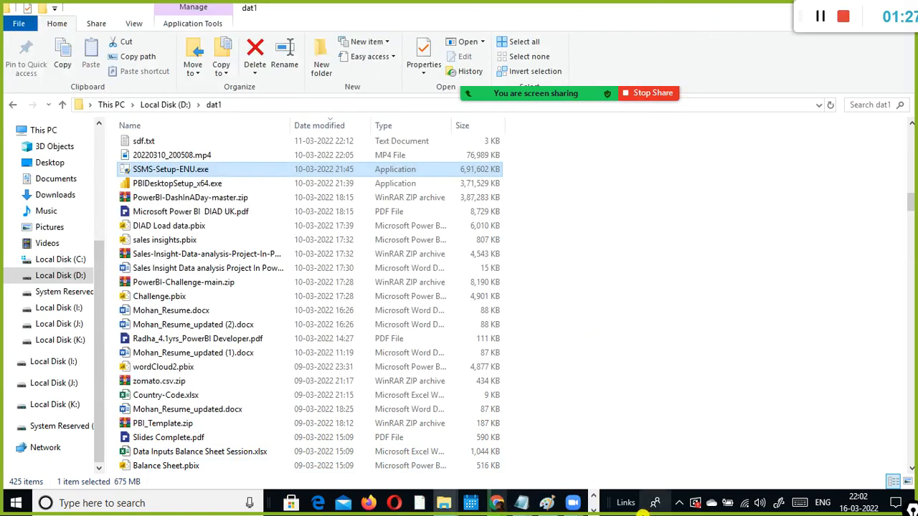
click(593, 508)
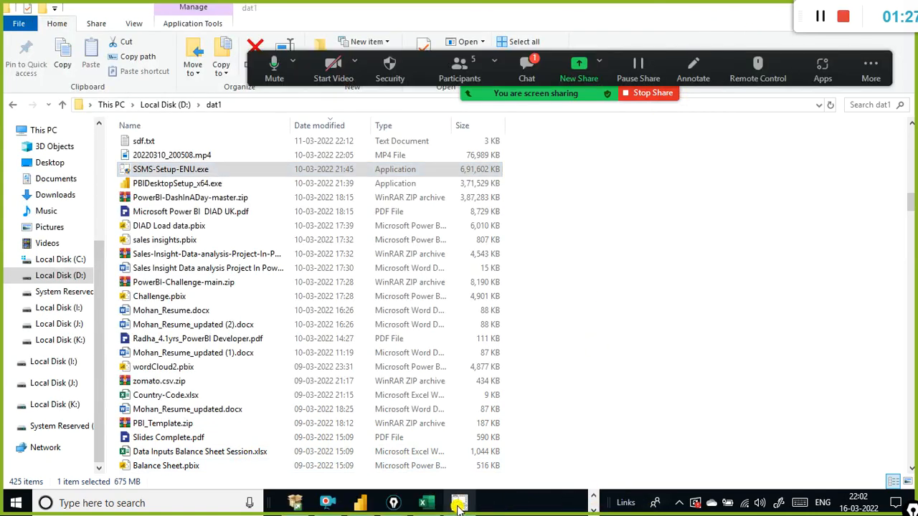
click(594, 497)
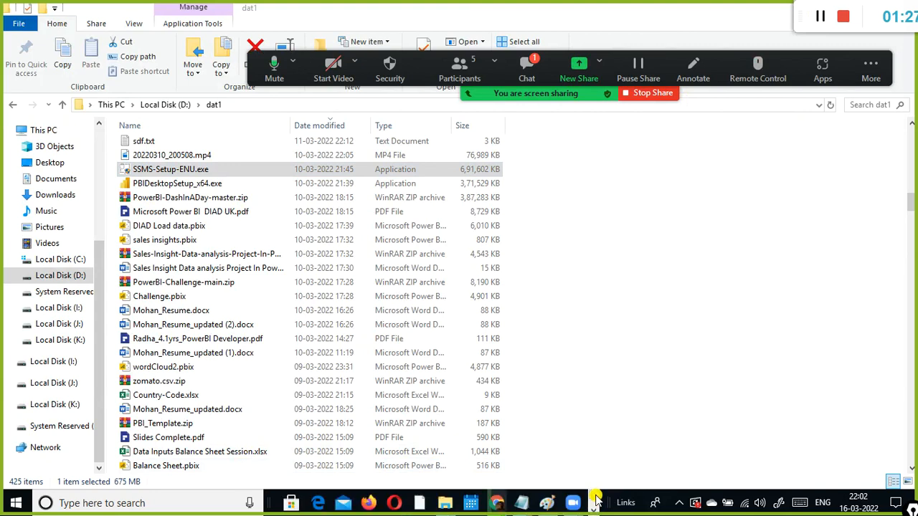
Step: Check the new Zoom chat message and close the chat window again
click(522, 66)
click(562, 125)
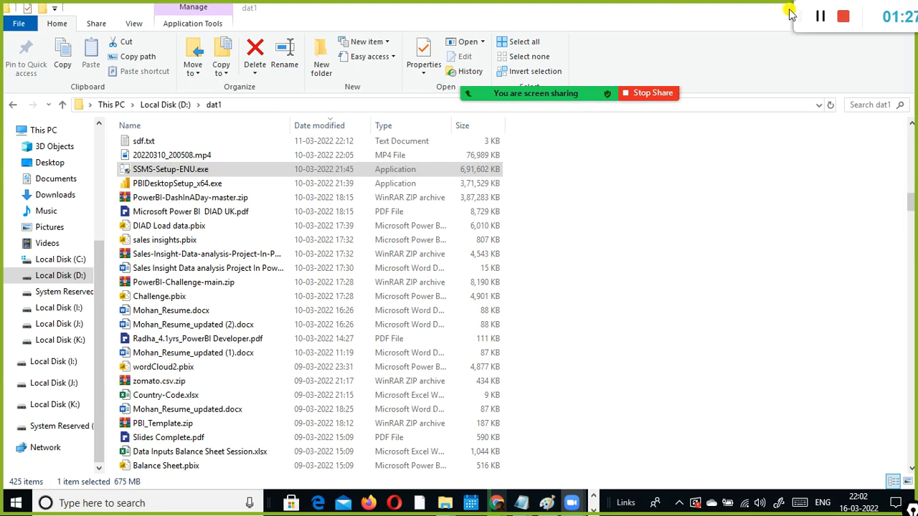
click(820, 16)
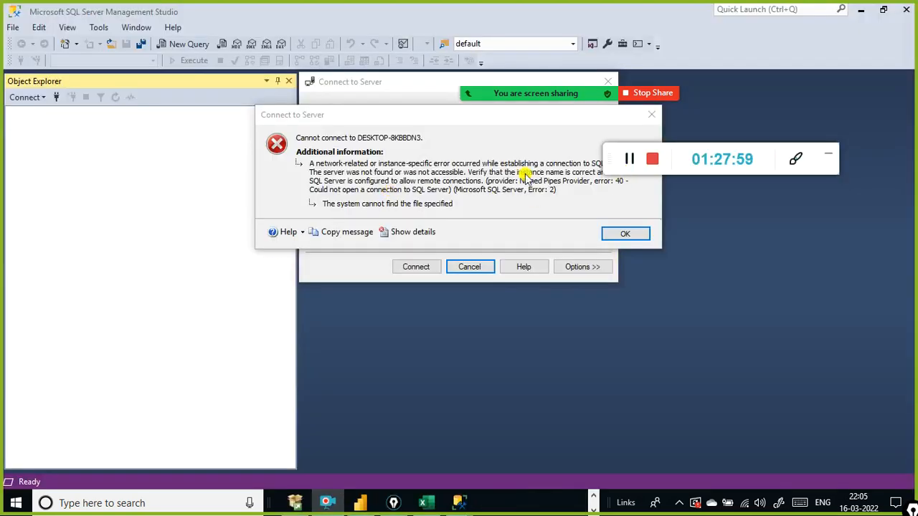
Step: Dismiss the SSMS connection error after reading it, and move the Connect to Server dialog into clear view
drag(442, 121, 322, 237)
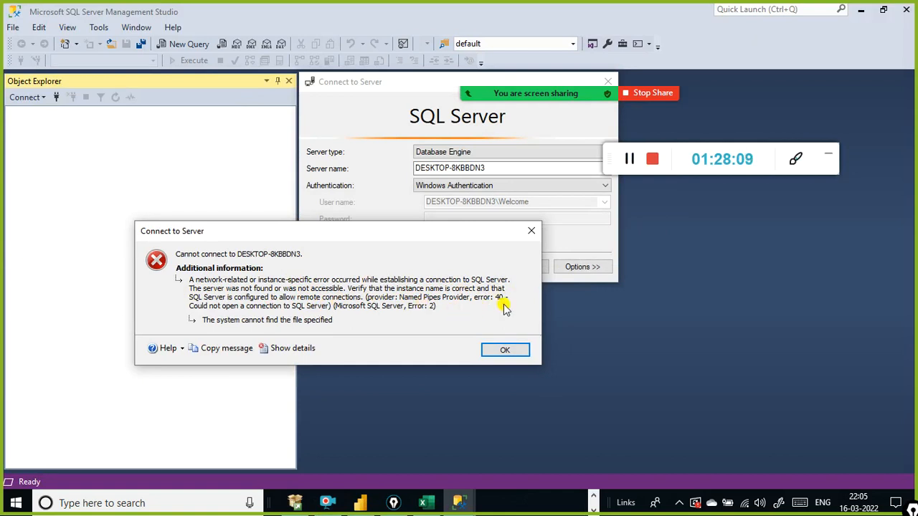
click(494, 351)
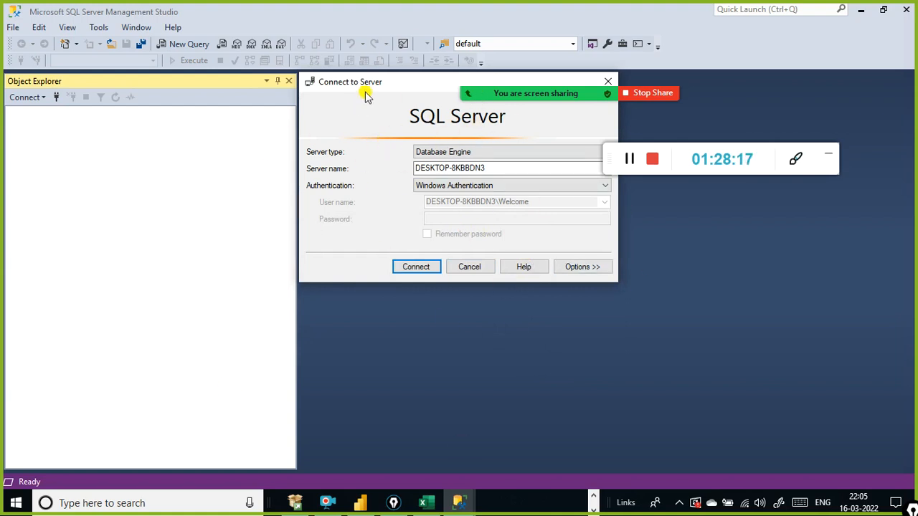
drag(365, 86, 249, 206)
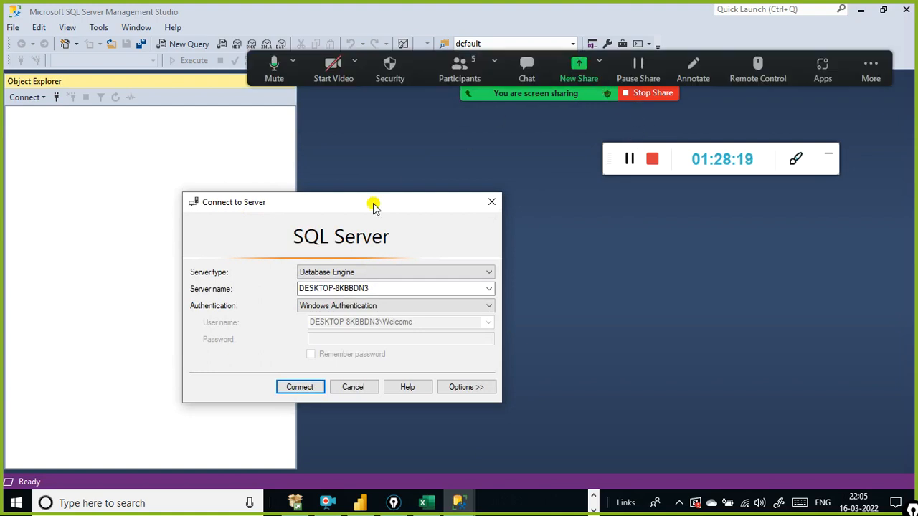